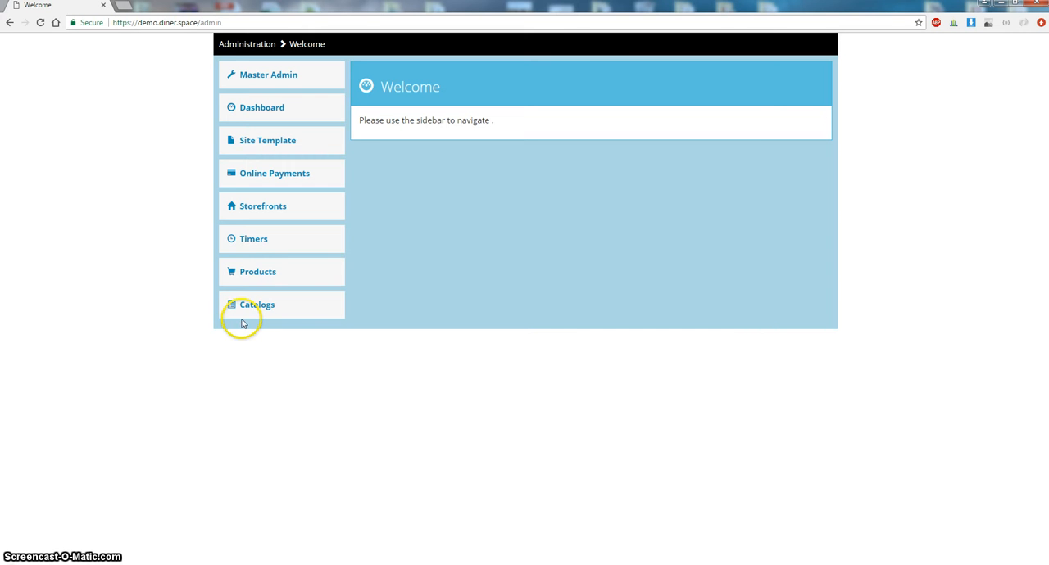
- Open the product list and scroll through the existing products
{"action": "left_click", "coordinate": [250, 277]}
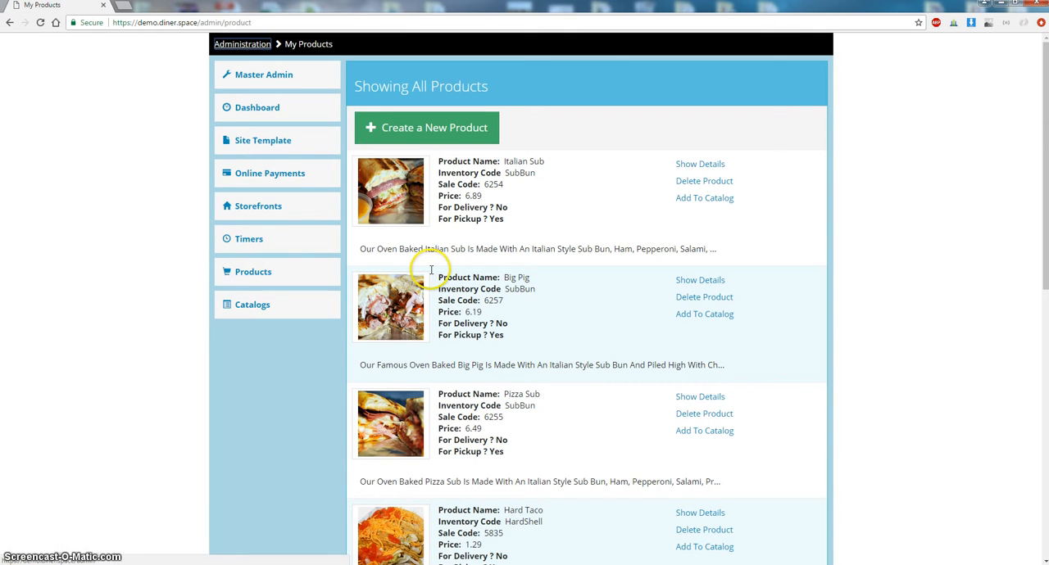
{"action": "scroll", "coordinate": [363, 273], "scroll_direction": "down", "scroll_amount": 4}
{"action": "scroll", "coordinate": [431, 274], "scroll_direction": "down", "scroll_amount": 4}
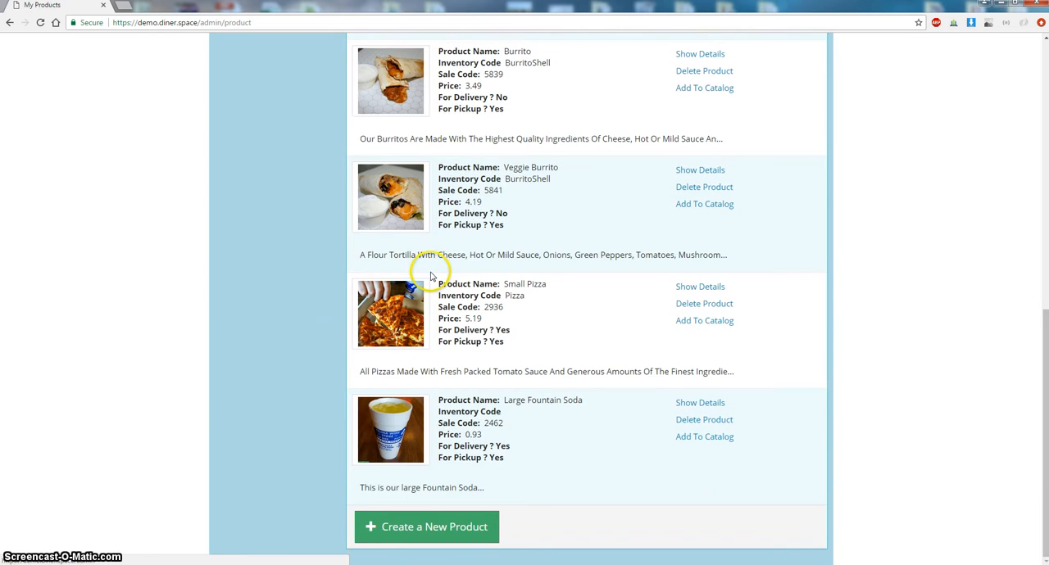
{"action": "scroll", "coordinate": [428, 271], "scroll_direction": "up", "scroll_amount": 5}
{"action": "scroll", "coordinate": [429, 281], "scroll_direction": "up", "scroll_amount": 3}
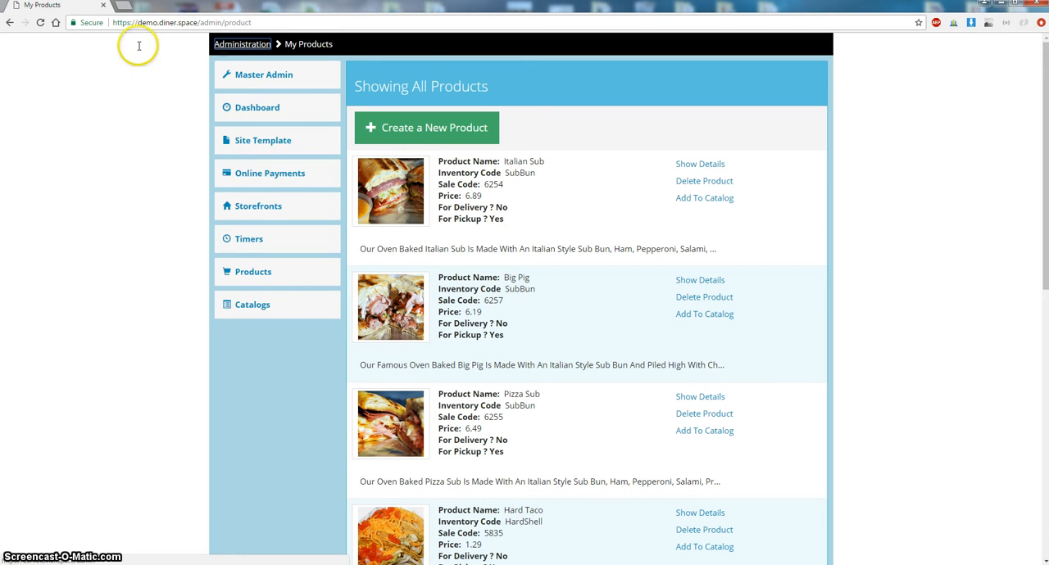
{"action": "left_click_drag", "start_coordinate": [112, 23], "coordinate": [261, 27]}
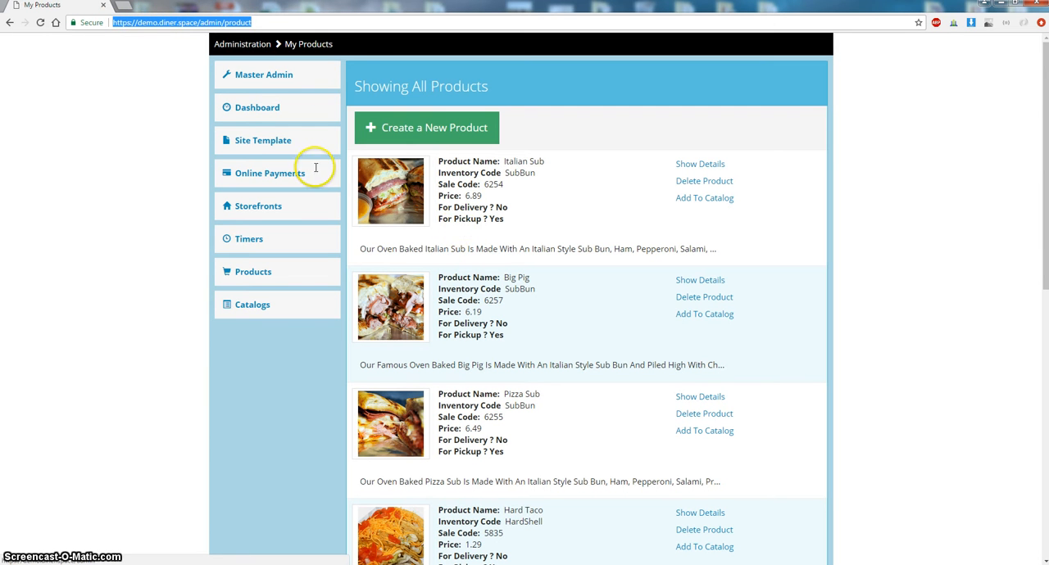
{"action": "left_click", "coordinate": [150, 22]}
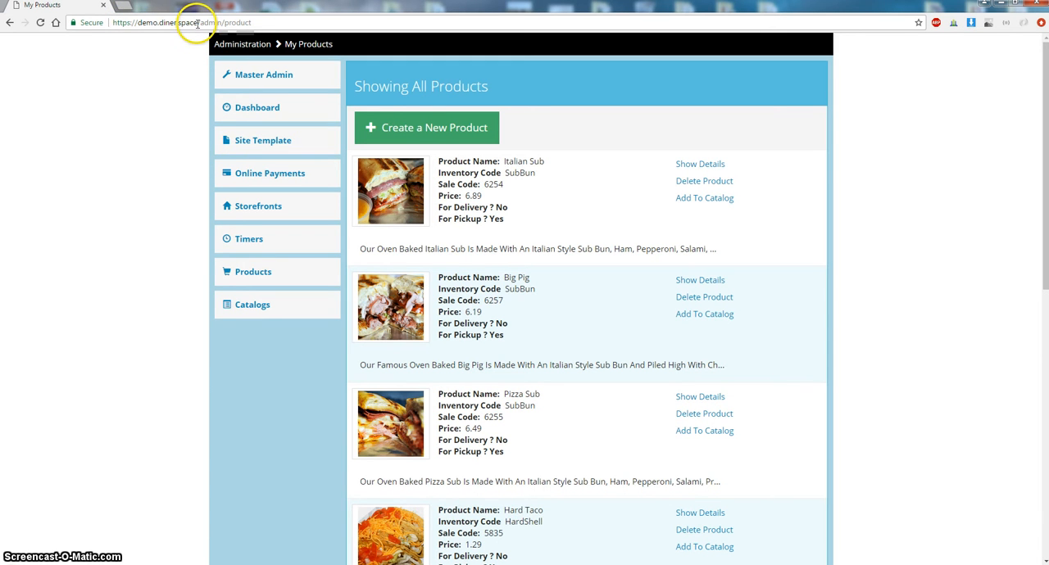
{"action": "left_click_drag", "start_coordinate": [197, 22], "coordinate": [111, 23]}
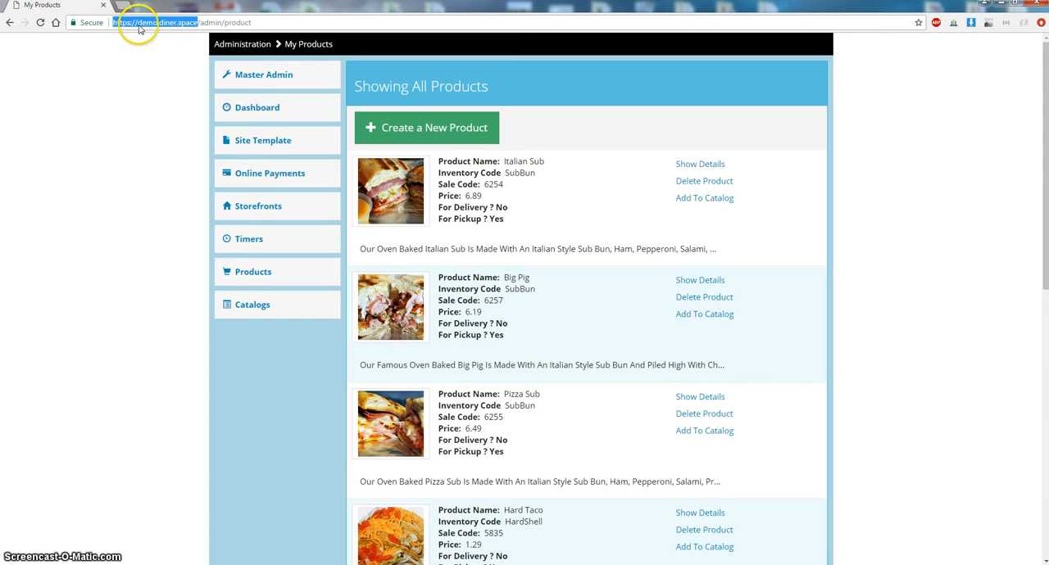
{"action": "left_click_drag", "start_coordinate": [202, 23], "coordinate": [219, 23]}
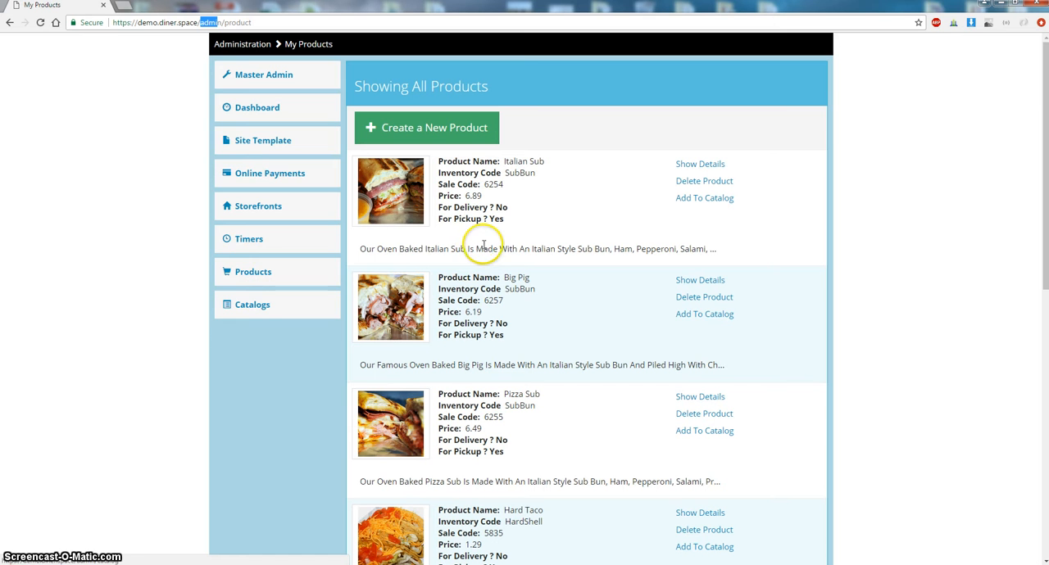
- Start creating a new product and set its unit price to 5.00
{"action": "left_click", "coordinate": [458, 140]}
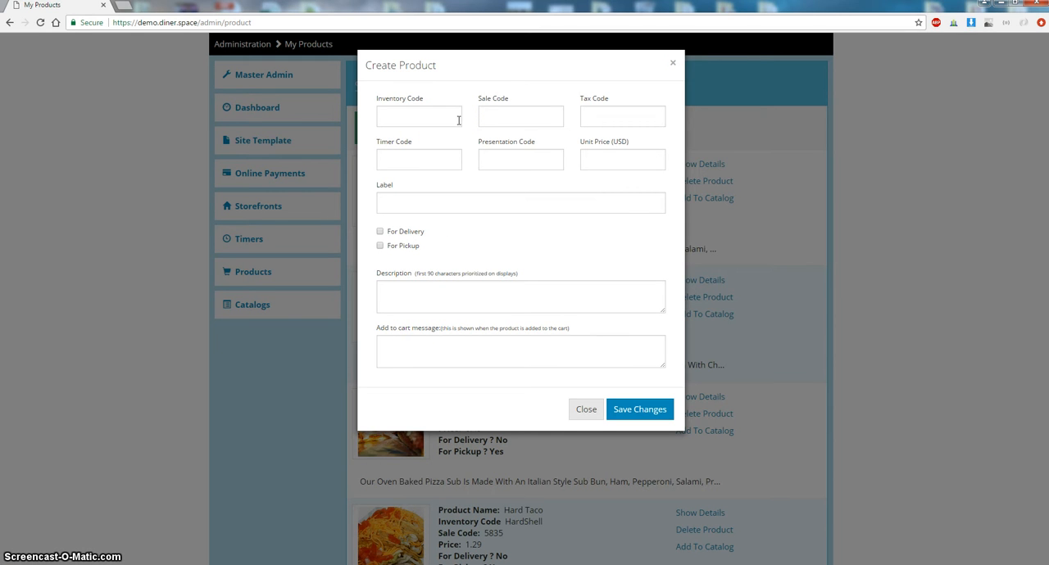
{"action": "left_click", "coordinate": [606, 163]}
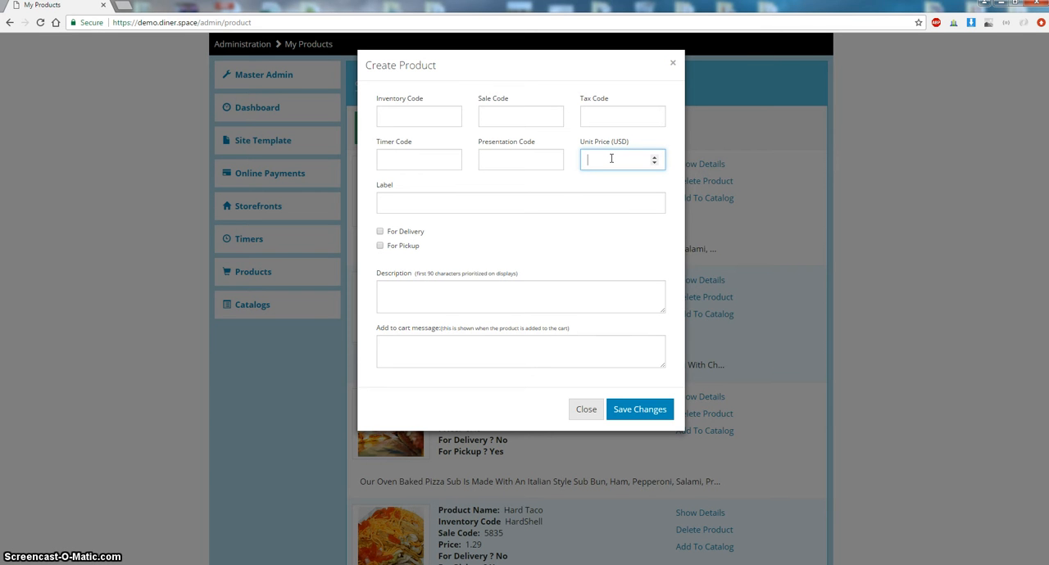
{"action": "type", "text": "."}
- Examine the code fields of the Create Product dialog
{"action": "left_click", "coordinate": [608, 122]}
{"action": "left_click", "coordinate": [607, 121]}
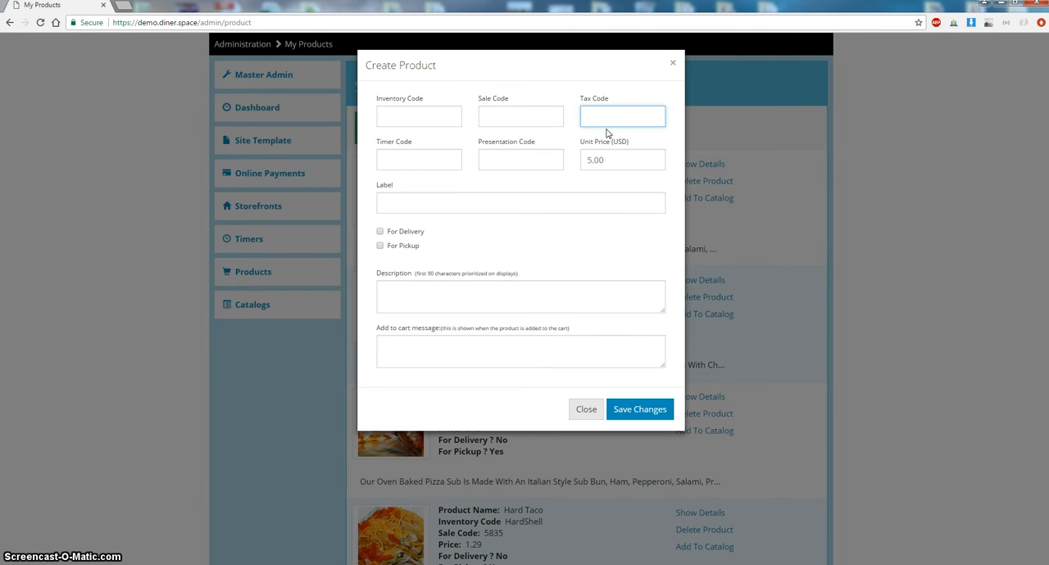
{"action": "left_click_drag", "start_coordinate": [573, 107], "coordinate": [607, 101]}
{"action": "left_click", "coordinate": [605, 114]}
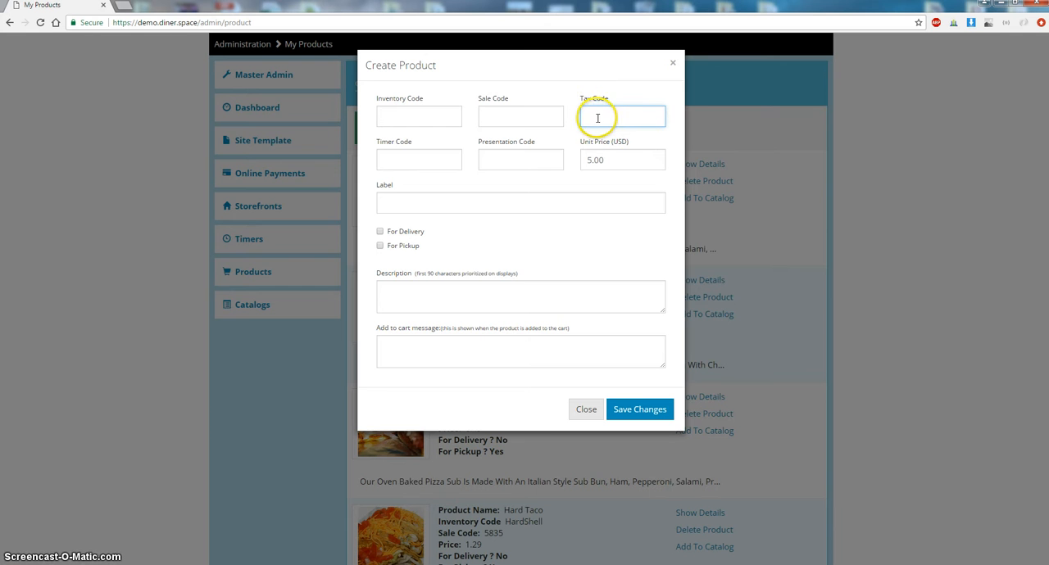
{"action": "left_click", "coordinate": [495, 110]}
{"action": "left_click_drag", "start_coordinate": [476, 98], "coordinate": [513, 101]}
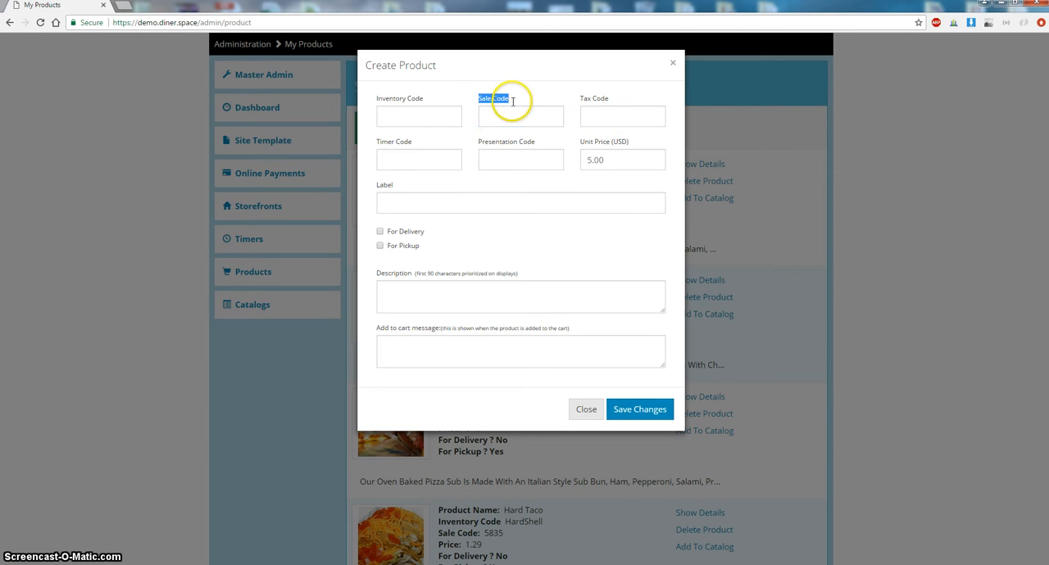
{"action": "left_click", "coordinate": [518, 120]}
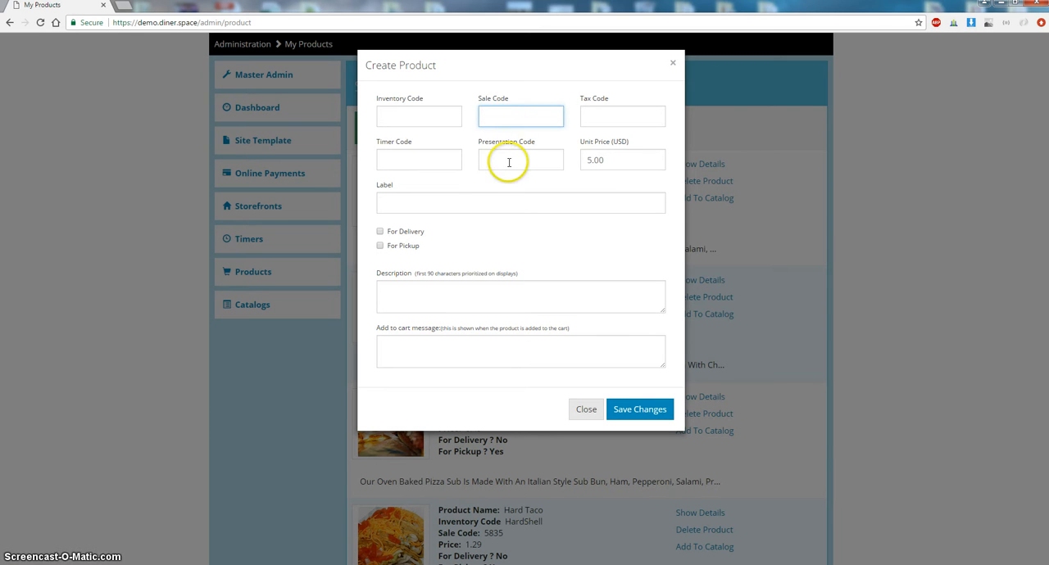
{"action": "left_click", "coordinate": [506, 160]}
{"action": "left_click_drag", "start_coordinate": [480, 145], "coordinate": [530, 160]}
{"action": "left_click", "coordinate": [530, 160]}
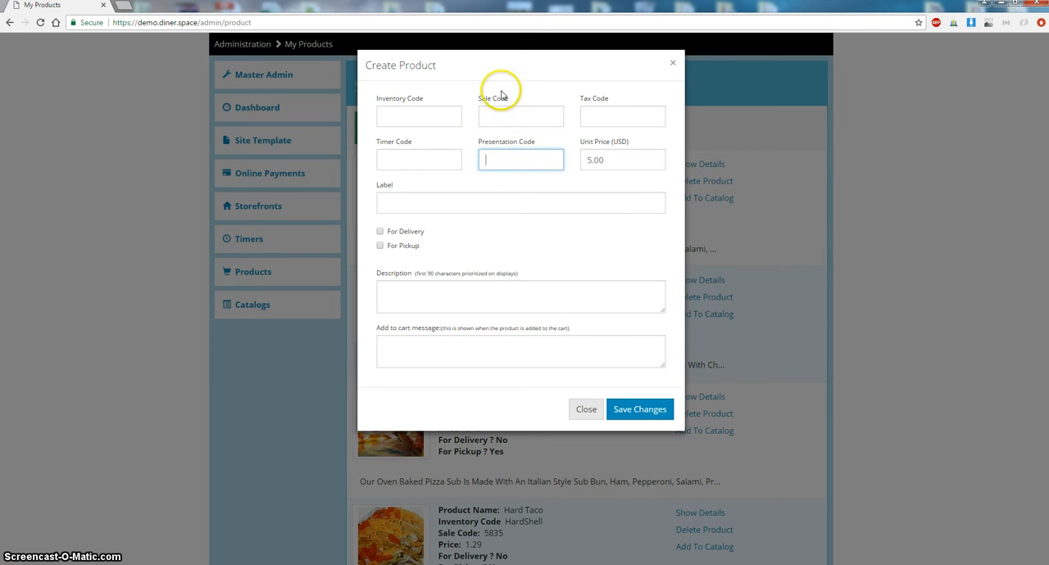
{"action": "left_click", "coordinate": [500, 114]}
{"action": "left_click", "coordinate": [504, 168]}
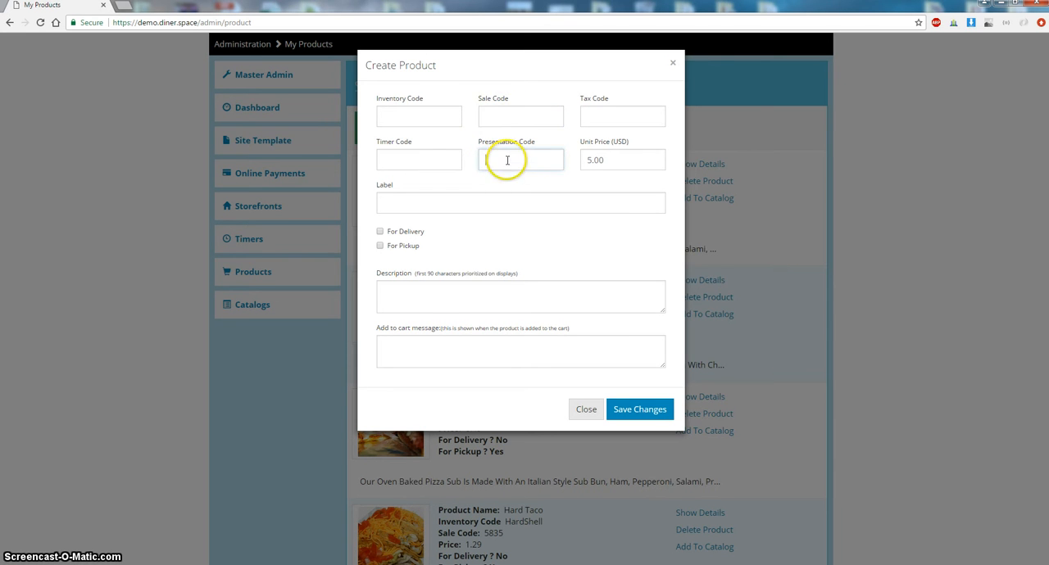
{"action": "left_click", "coordinate": [492, 117]}
{"action": "left_click_drag", "start_coordinate": [424, 98], "coordinate": [375, 97]}
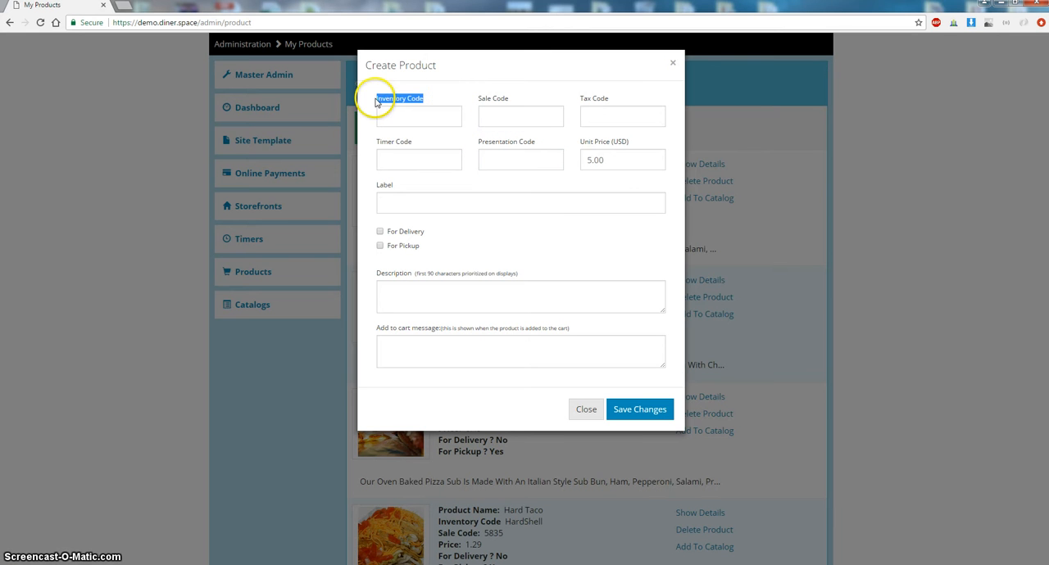
{"action": "left_click", "coordinate": [396, 116]}
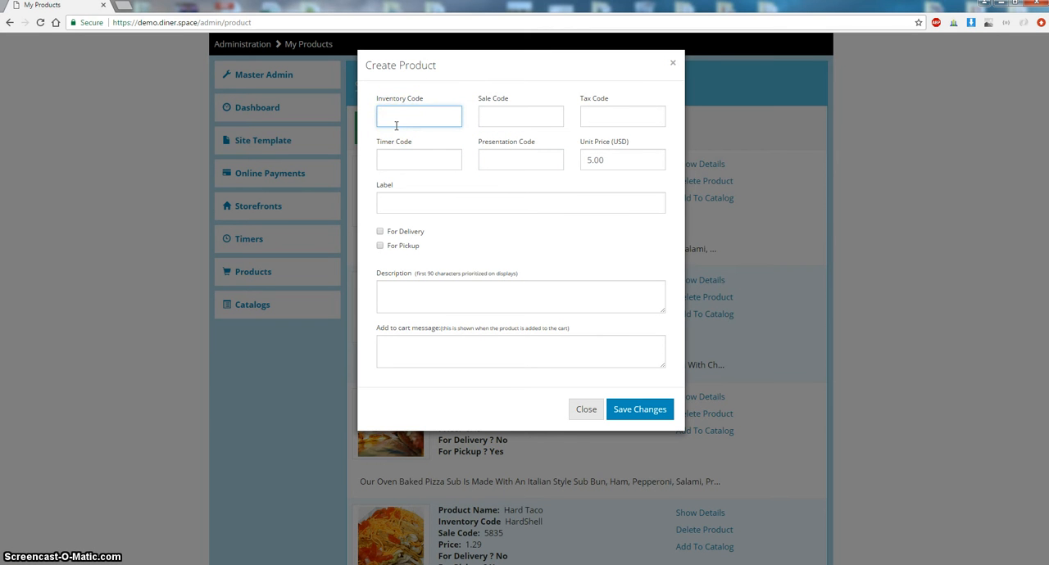
- Set the new product's label to Pizza
{"action": "left_click", "coordinate": [401, 201]}
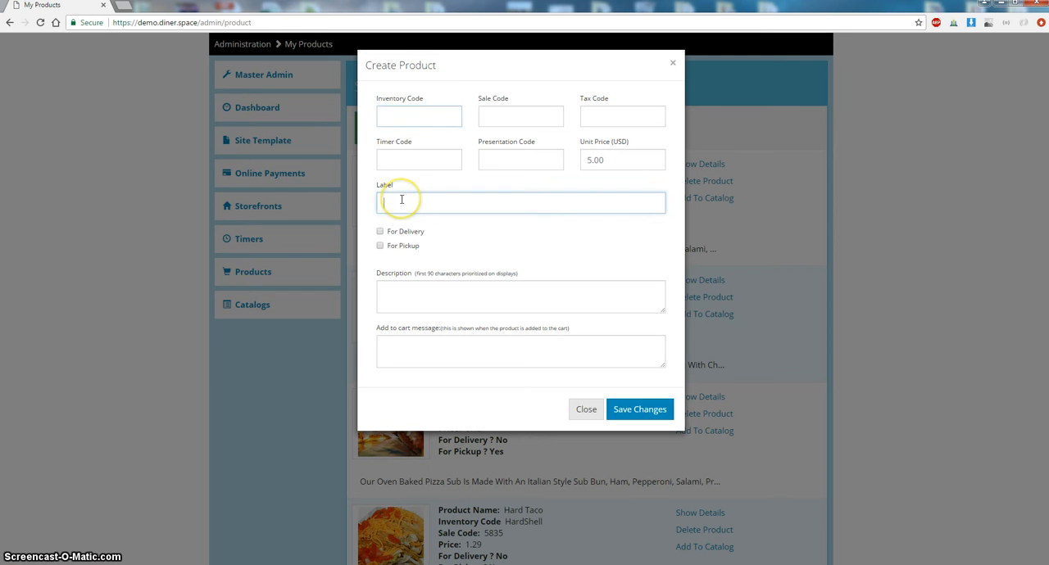
{"action": "type", "text": "Pizz"}
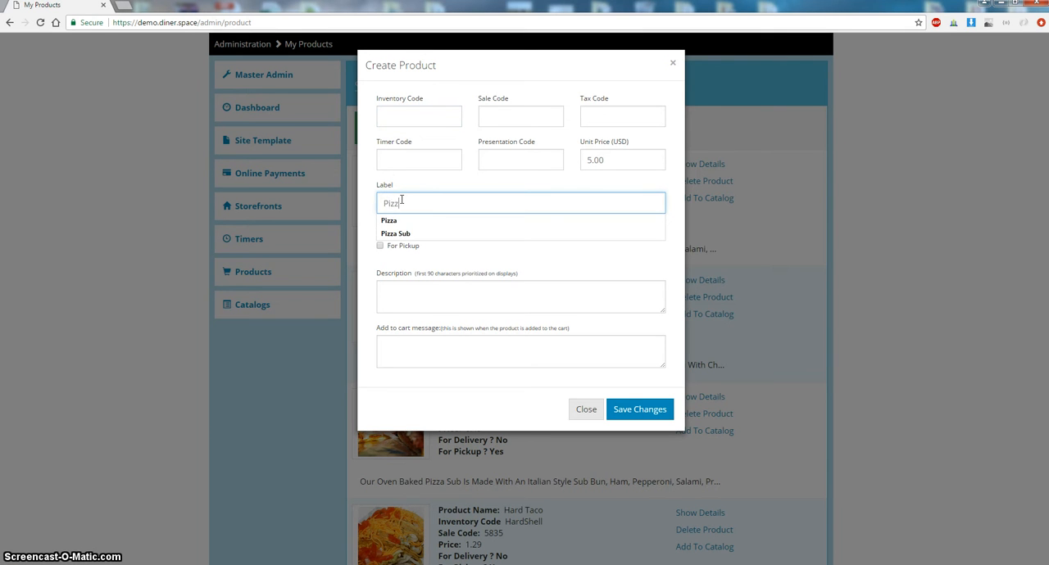
{"action": "type", "text": "a"}
- Set the inventory code to Pizza
{"action": "left_click", "coordinate": [414, 114]}
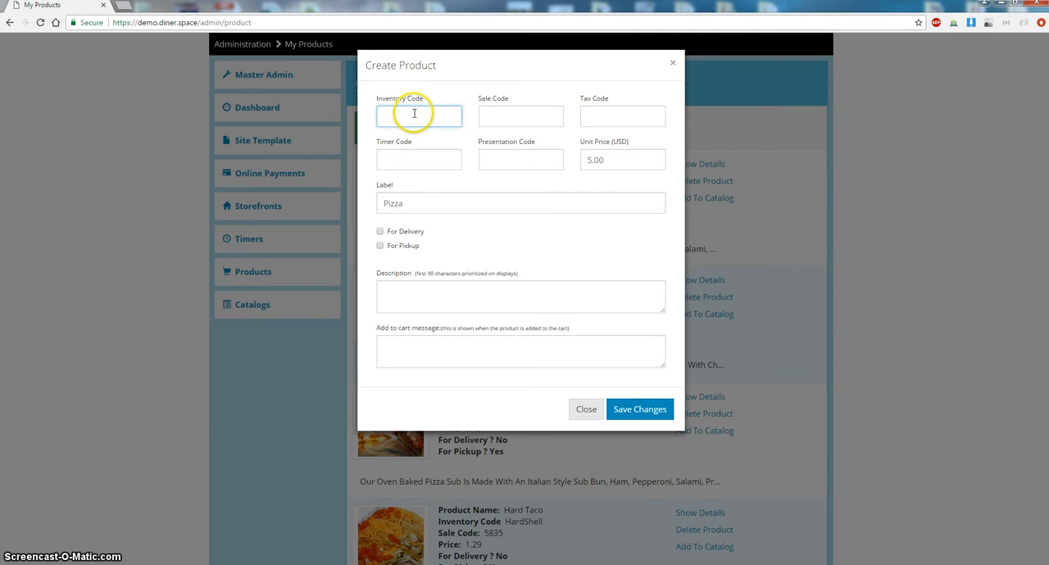
{"action": "type", "text": "Pizza"}
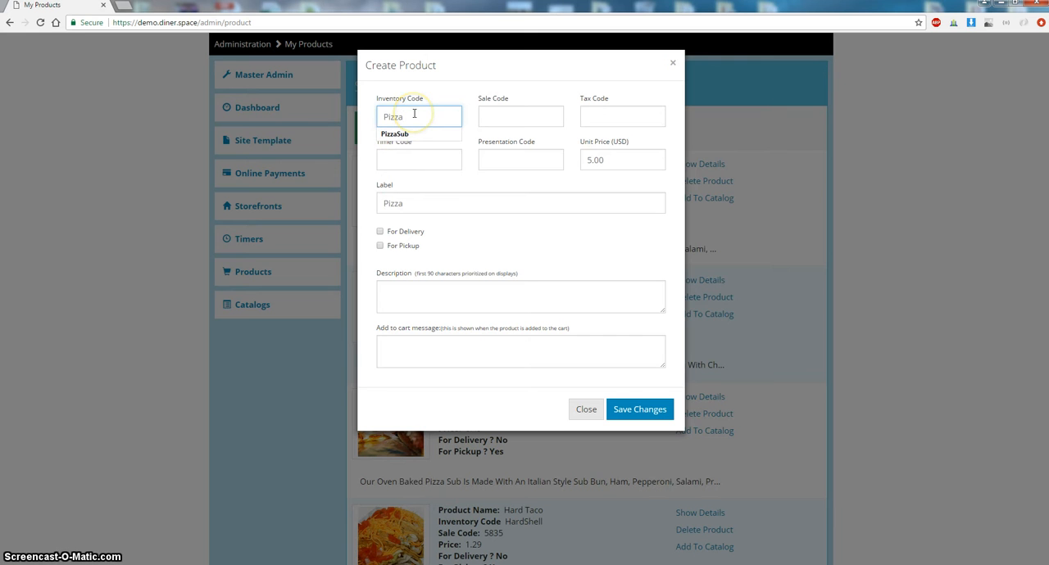
- Open the timer code suggestions without choosing one
{"action": "left_click", "coordinate": [423, 160]}
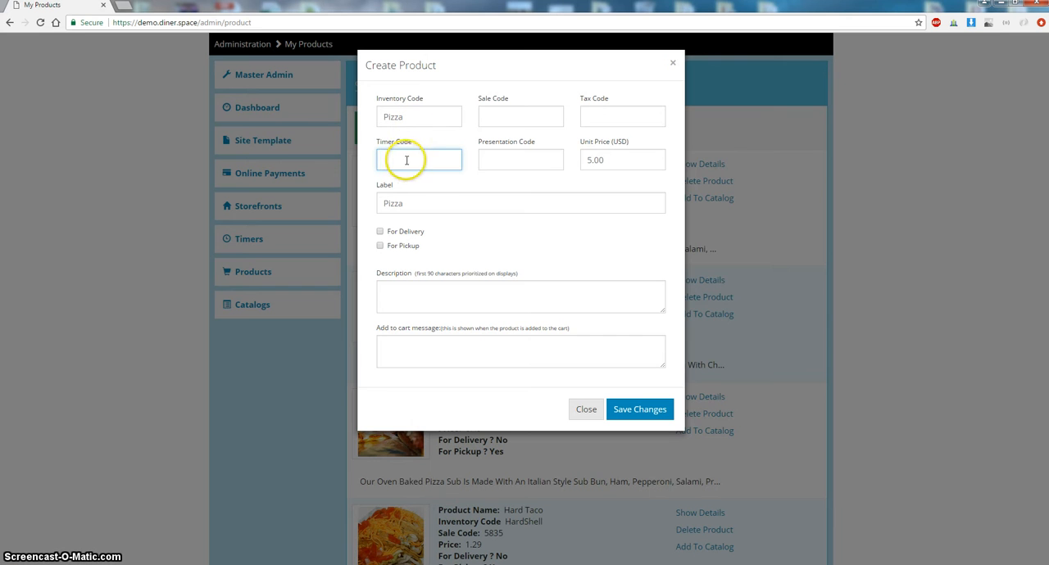
{"action": "left_click", "coordinate": [403, 161]}
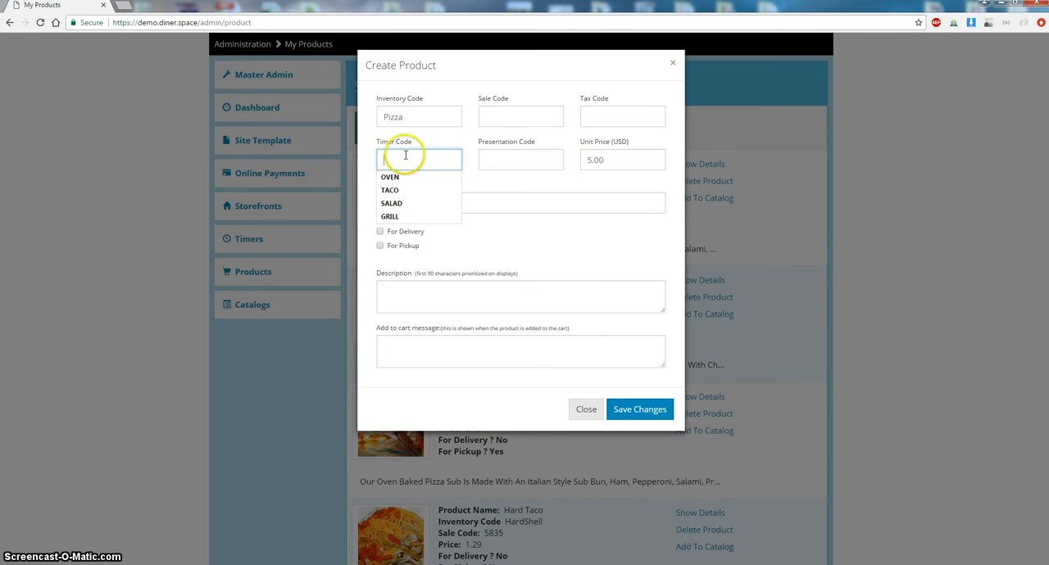
{"action": "left_click", "coordinate": [435, 138]}
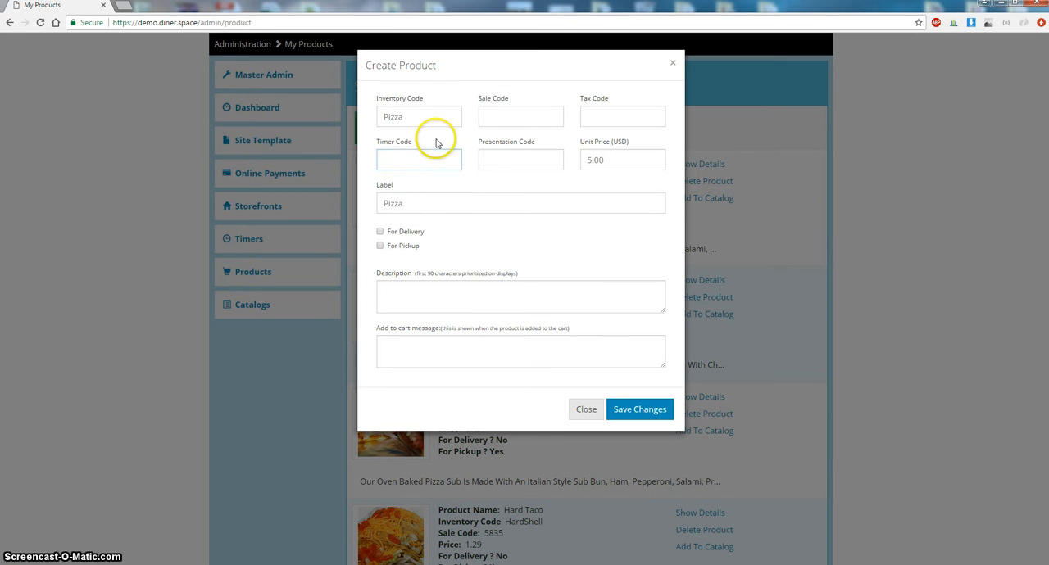
{"action": "left_click", "coordinate": [389, 158]}
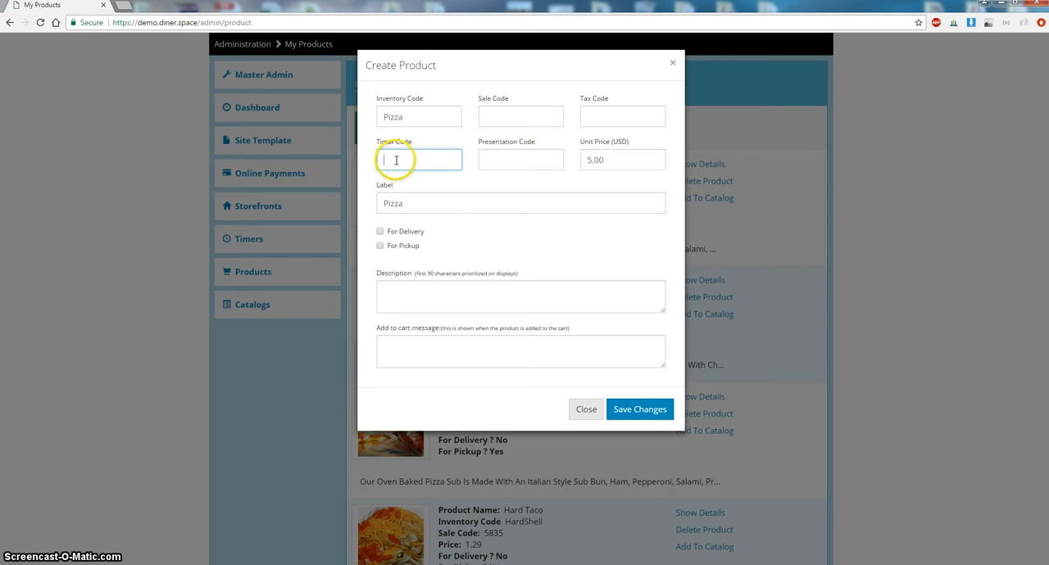
{"action": "left_click", "coordinate": [394, 159]}
{"action": "left_click", "coordinate": [435, 137]}
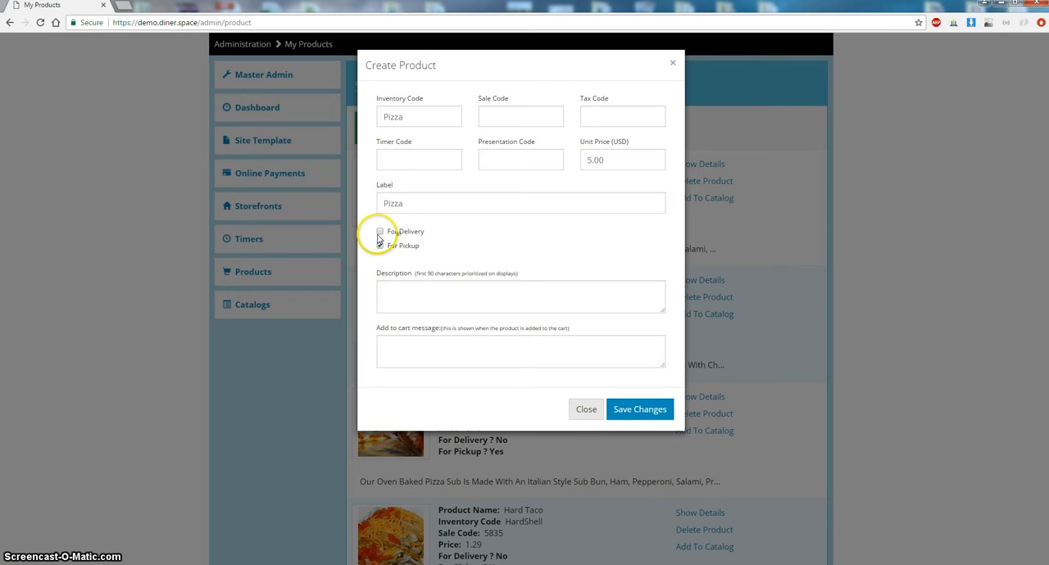
- Enable the product for both delivery and pickup
{"action": "left_click", "coordinate": [378, 245]}
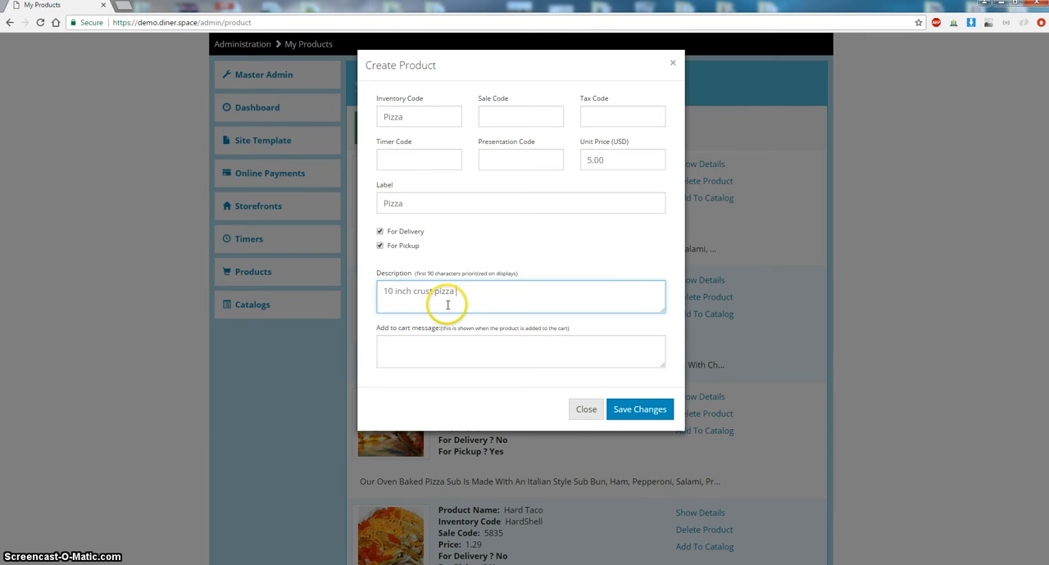
- Enter the description '10 inch crust pizza with red sauce.' and save the new product
{"action": "type", "text": "sauce."}
{"action": "left_click", "coordinate": [416, 344]}
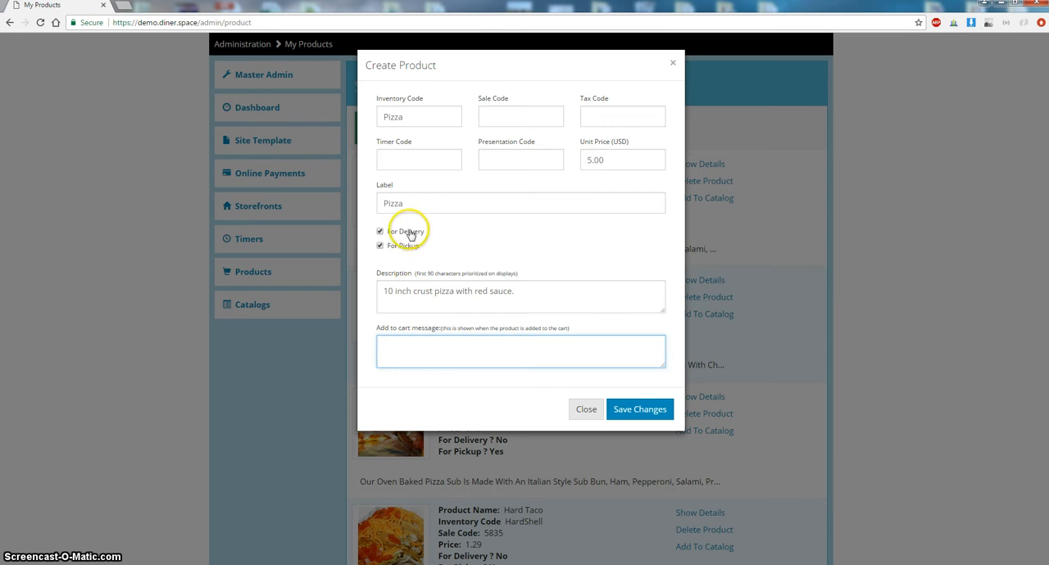
{"action": "left_click", "coordinate": [640, 411]}
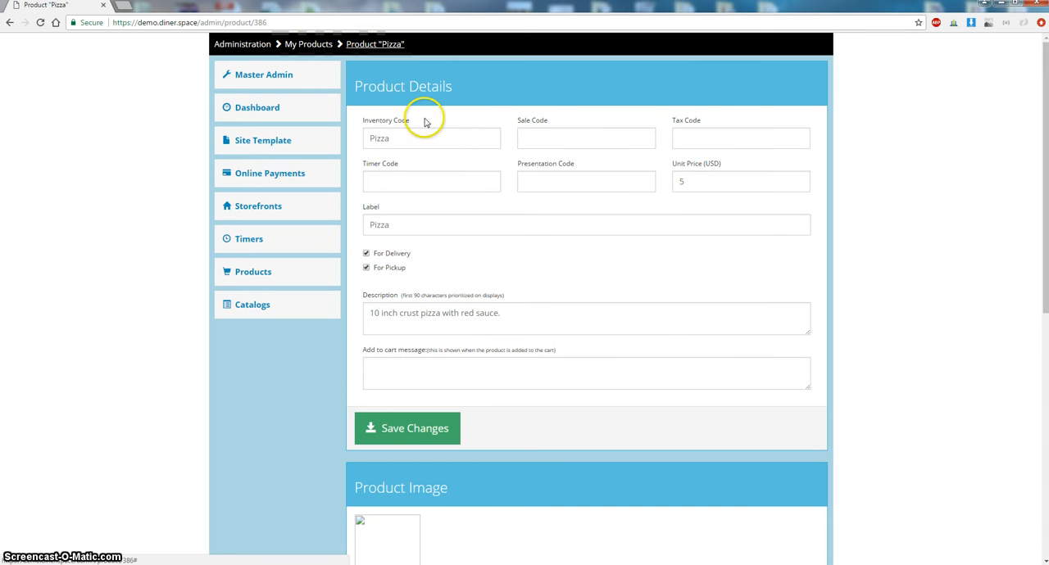
- Upload freshdoughgoingintooven.png as the product image
{"action": "scroll", "coordinate": [483, 187], "scroll_direction": "down", "scroll_amount": 3}
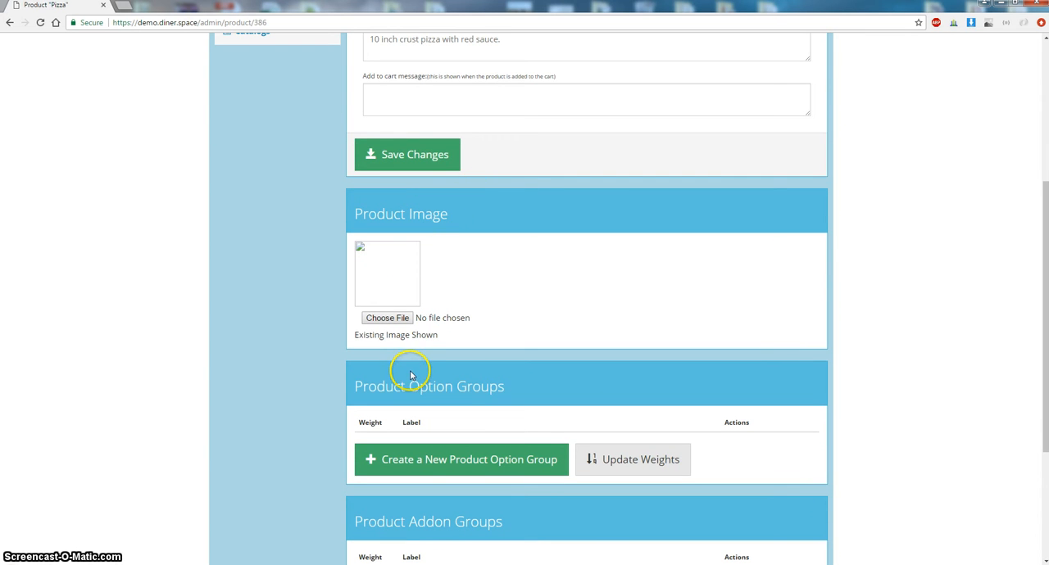
{"action": "left_click", "coordinate": [397, 321]}
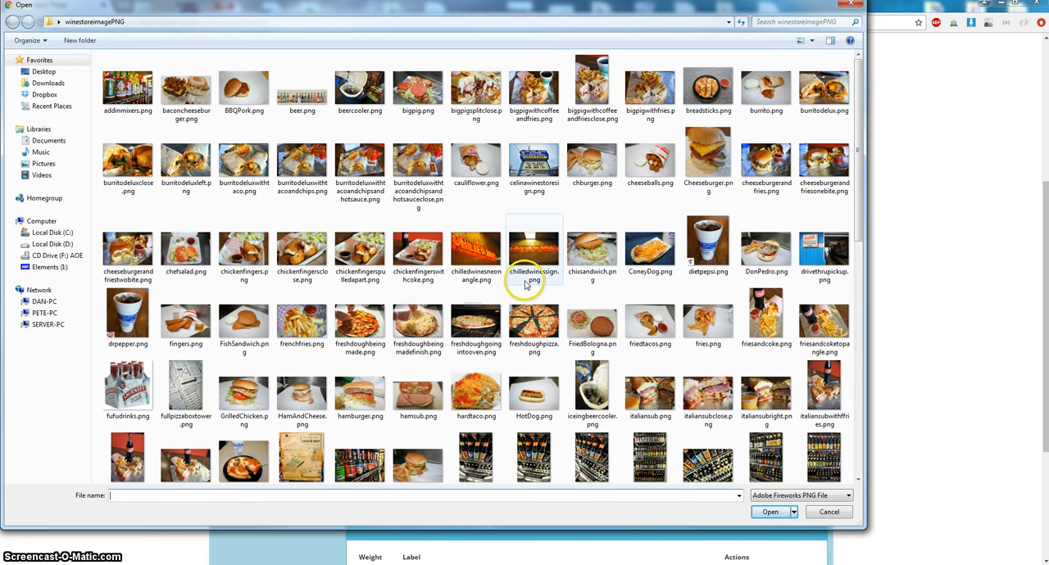
{"action": "double_click", "coordinate": [471, 328]}
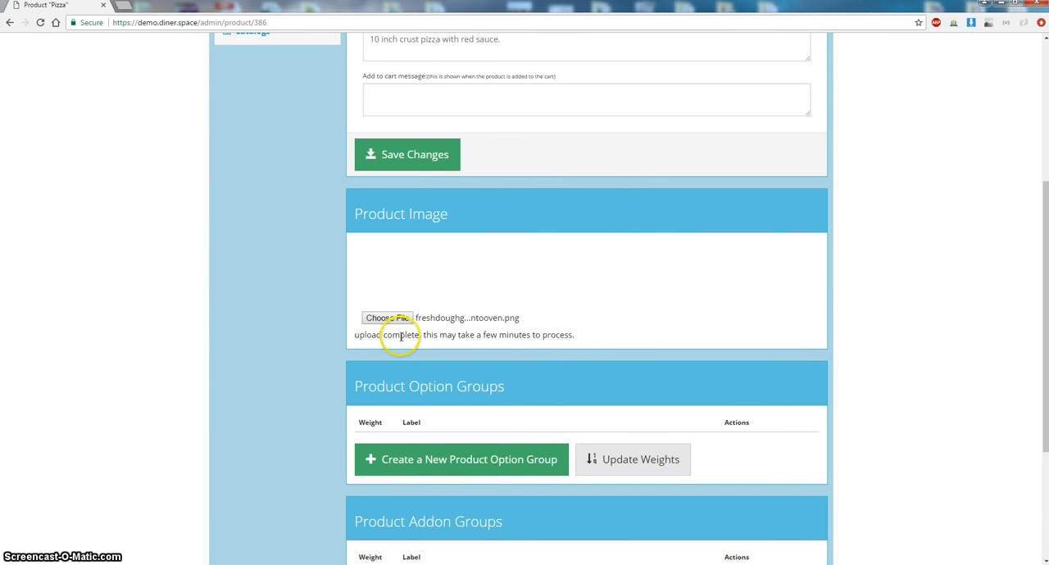
- Reload the product page and review its option, add-on and catalog sections
{"action": "left_click", "coordinate": [41, 24]}
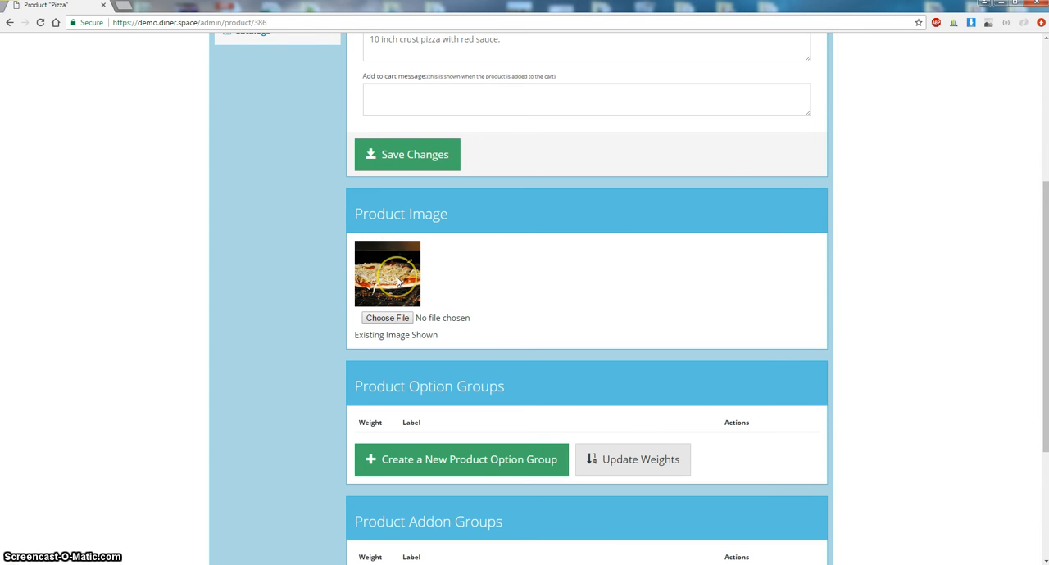
{"action": "scroll", "coordinate": [398, 282], "scroll_direction": "down", "scroll_amount": 2}
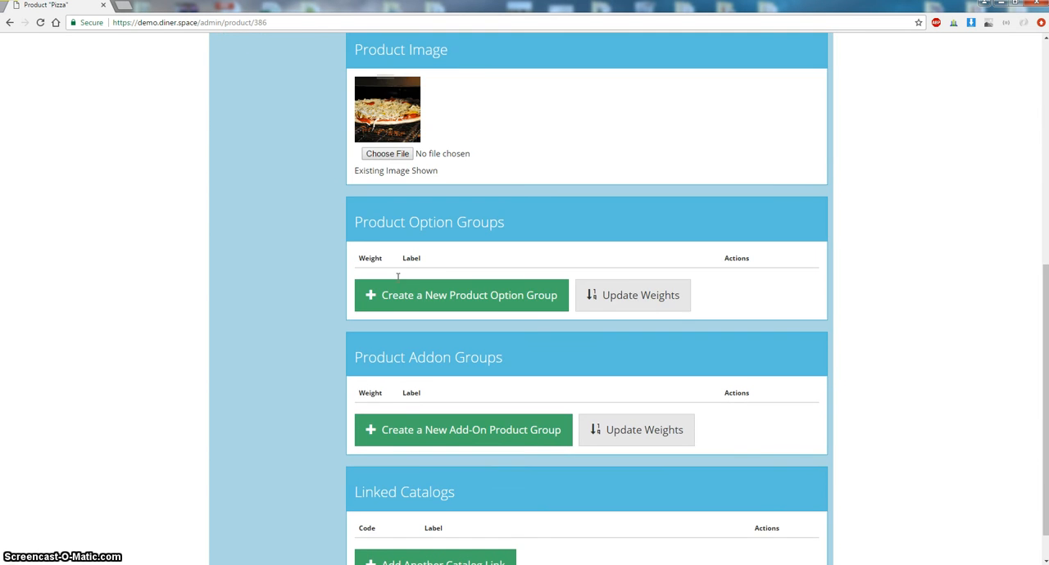
{"action": "scroll", "coordinate": [397, 282], "scroll_direction": "down", "scroll_amount": 1}
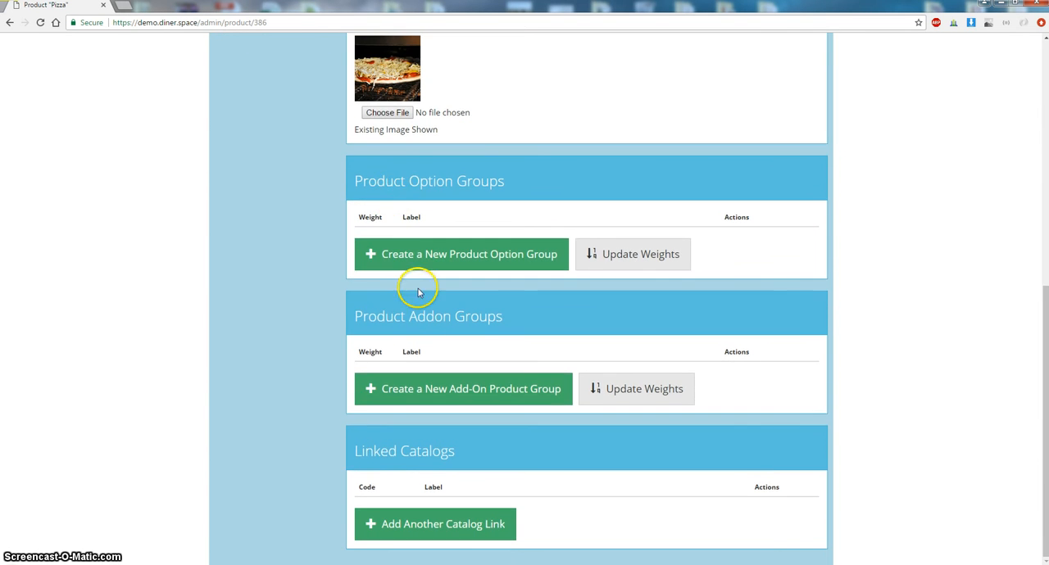
- Open the storefront menu at demo.diner.space/menu in a new browser tab
{"action": "left_click_drag", "start_coordinate": [417, 315], "coordinate": [563, 331]}
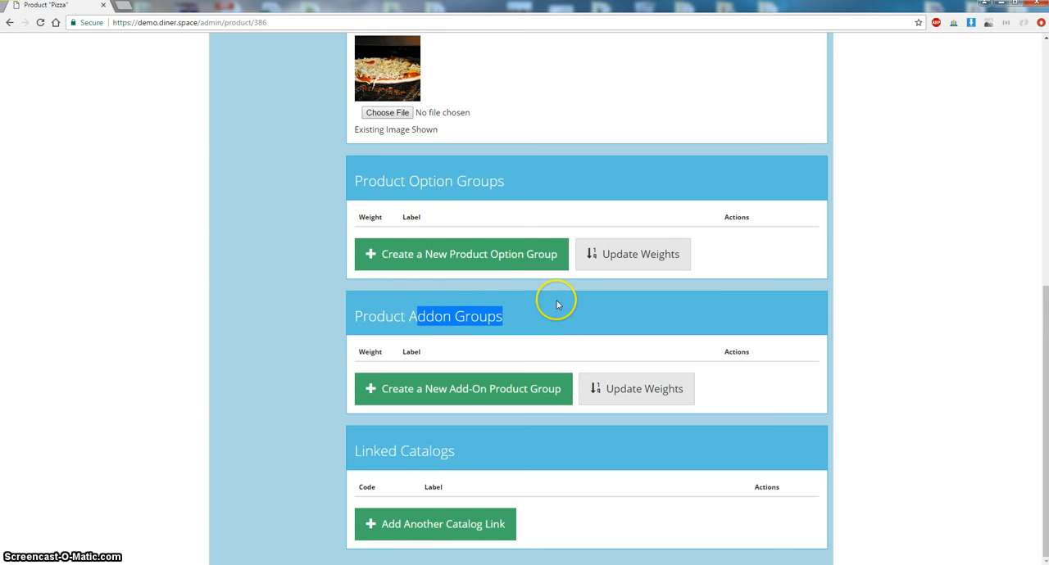
{"action": "left_click", "coordinate": [557, 305]}
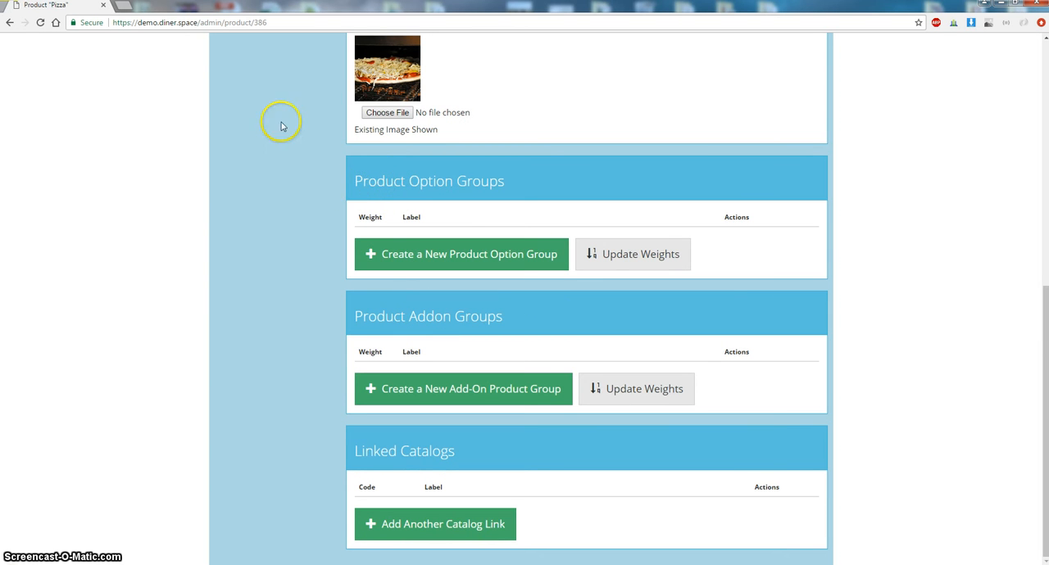
{"action": "left_click", "coordinate": [123, 7]}
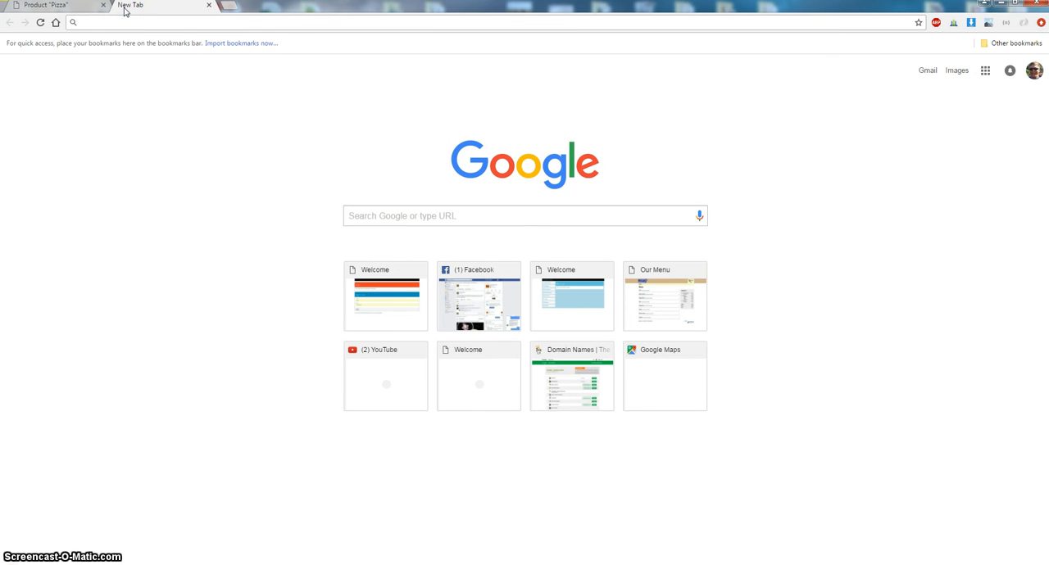
{"action": "type", "text": "demo"}
{"action": "key", "text": "Right"}
{"action": "key", "text": "BackSpace"}
{"action": "key", "text": "BackSpace"}
{"action": "key", "text": "BackSpace"}
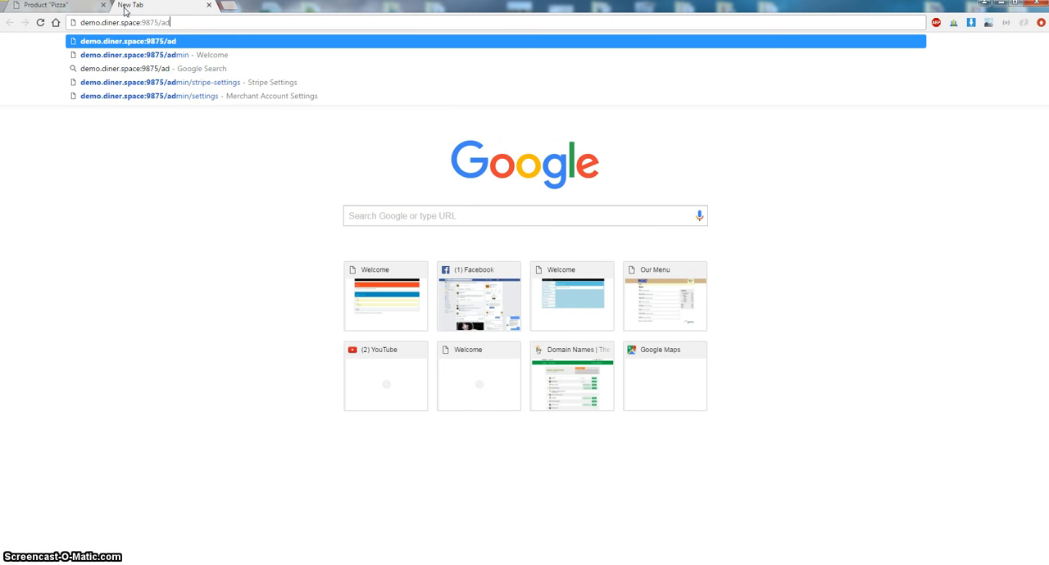
{"action": "key", "text": "BackSpace"}
{"action": "key", "text": "BackSpace"}
{"action": "key", "text": "BackSpace"}
{"action": "key", "text": "BackSpace"}
{"action": "key", "text": "BackSpace"}
{"action": "key", "text": "BackSpace"}
{"action": "key", "text": "BackSpace"}
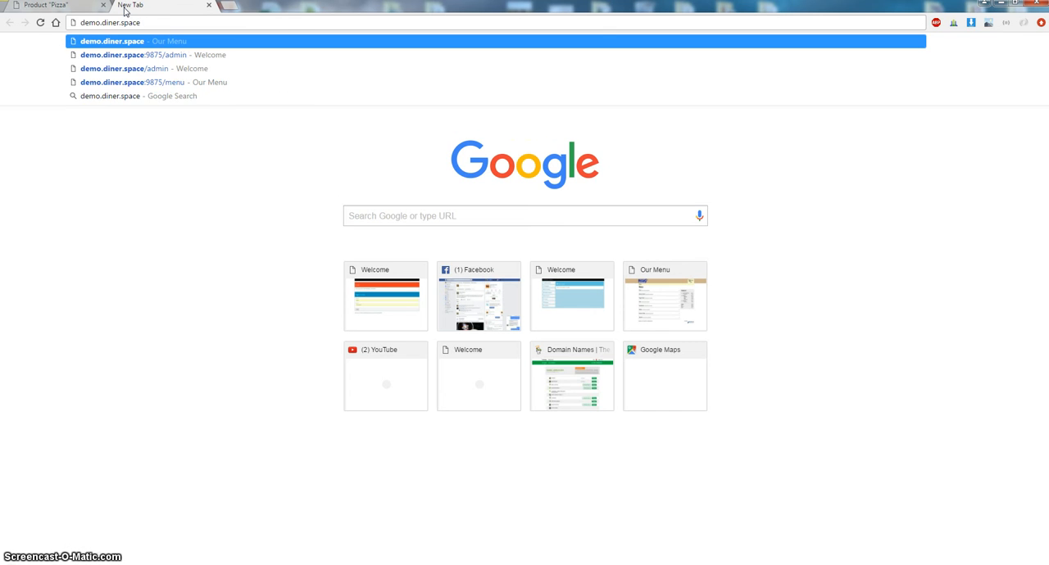
{"action": "type", "text": "/menu"}
{"action": "key", "text": "Return"}
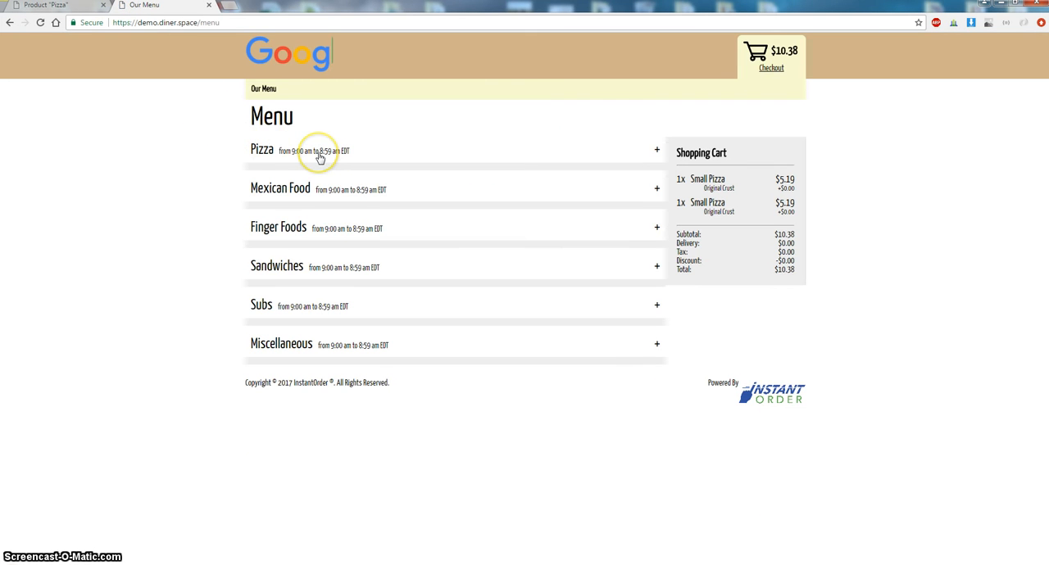
- Expand the Pizza category, open the Small Pizza product, and examine its crust type choices
{"action": "left_click", "coordinate": [319, 159]}
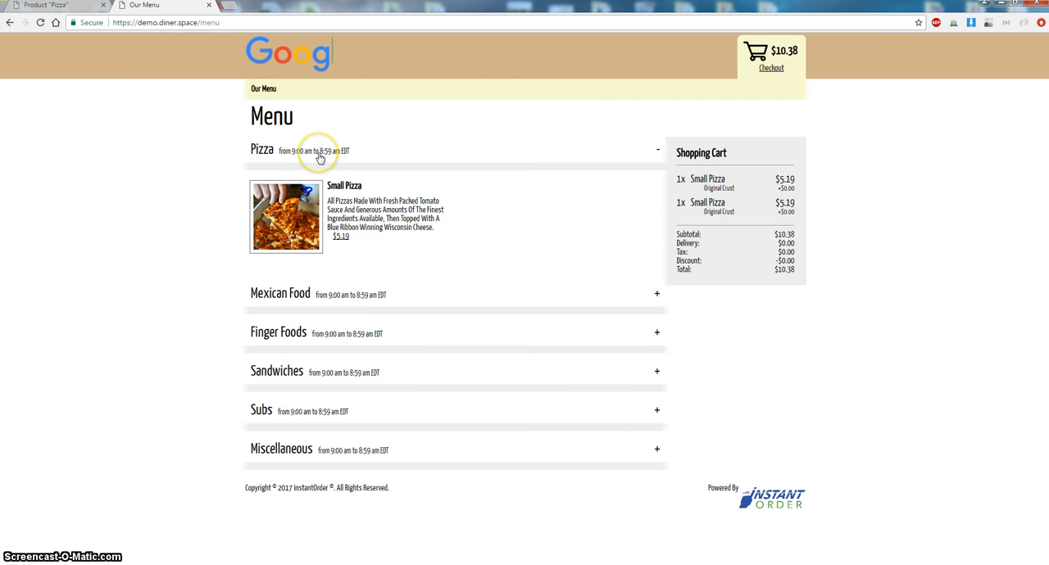
{"action": "left_click", "coordinate": [343, 187]}
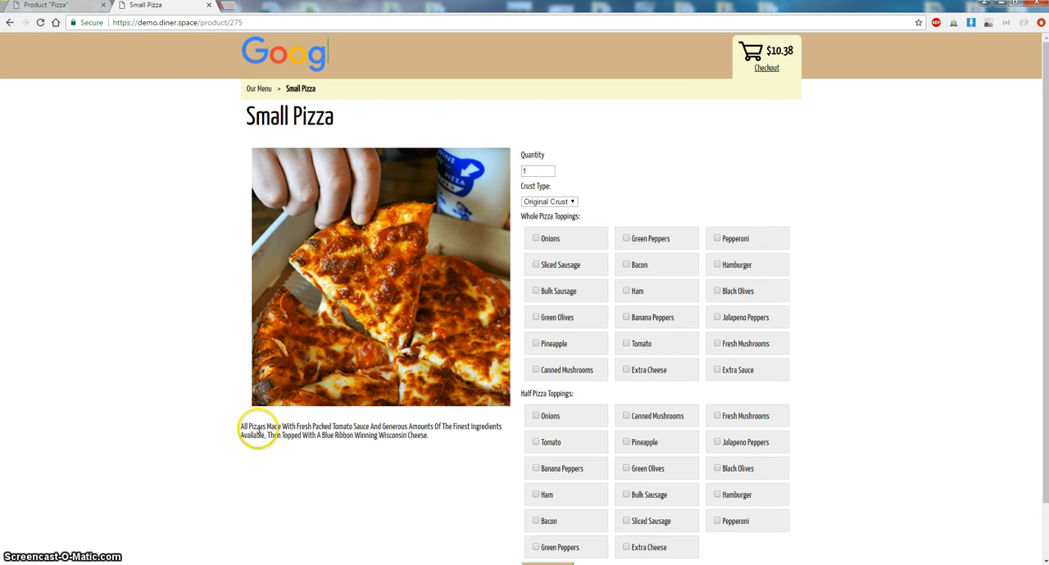
{"action": "triple_click", "coordinate": [254, 431]}
{"action": "left_click", "coordinate": [252, 352]}
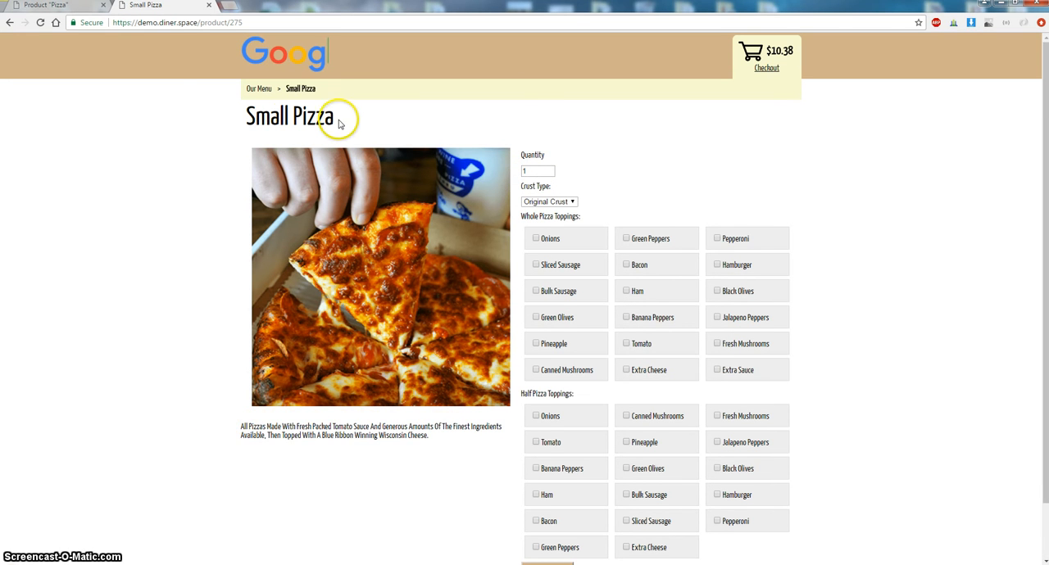
{"action": "left_click_drag", "start_coordinate": [339, 123], "coordinate": [216, 115]}
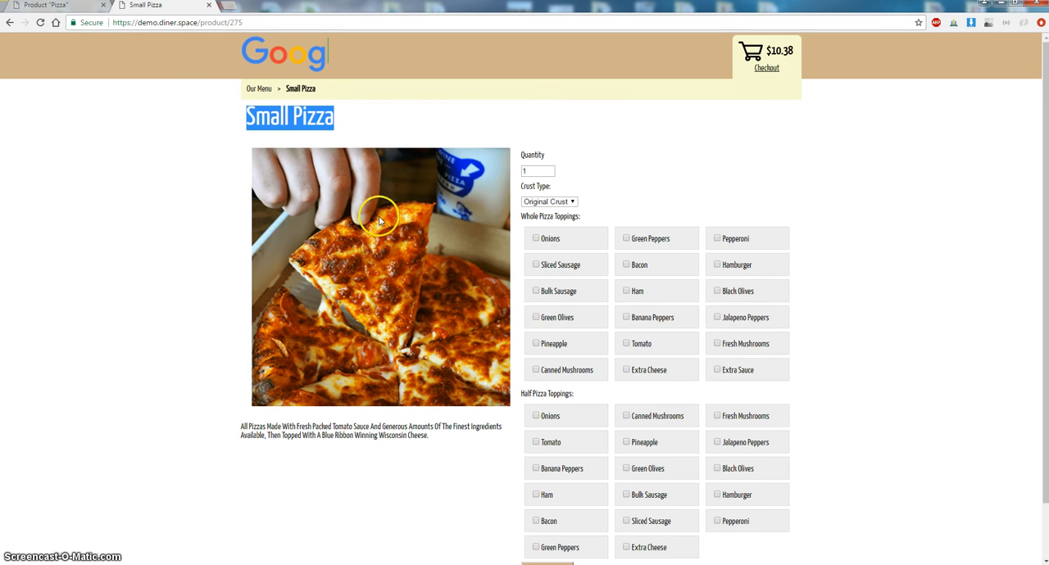
{"action": "left_click", "coordinate": [662, 178]}
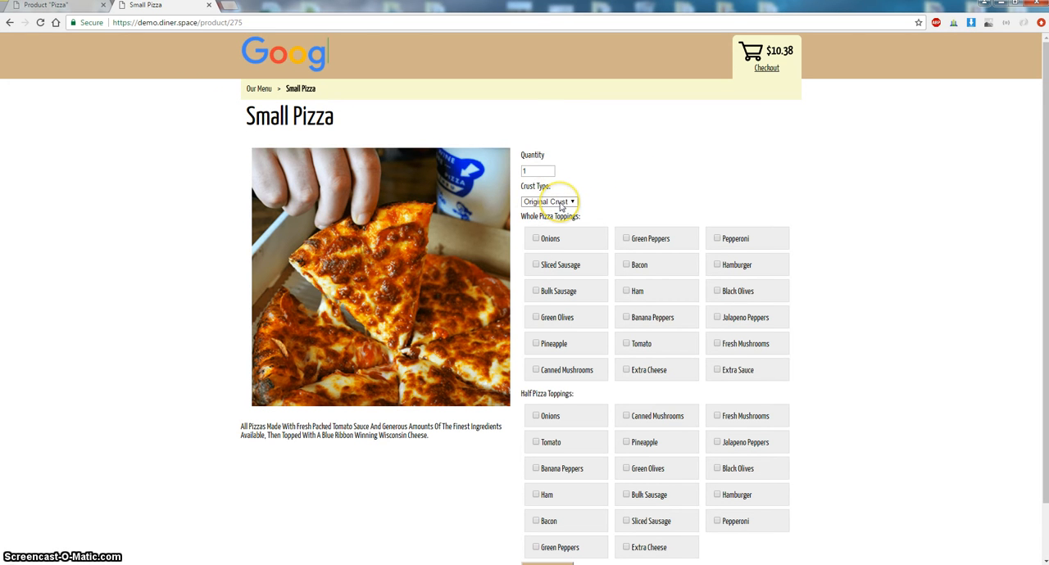
{"action": "left_click", "coordinate": [561, 203]}
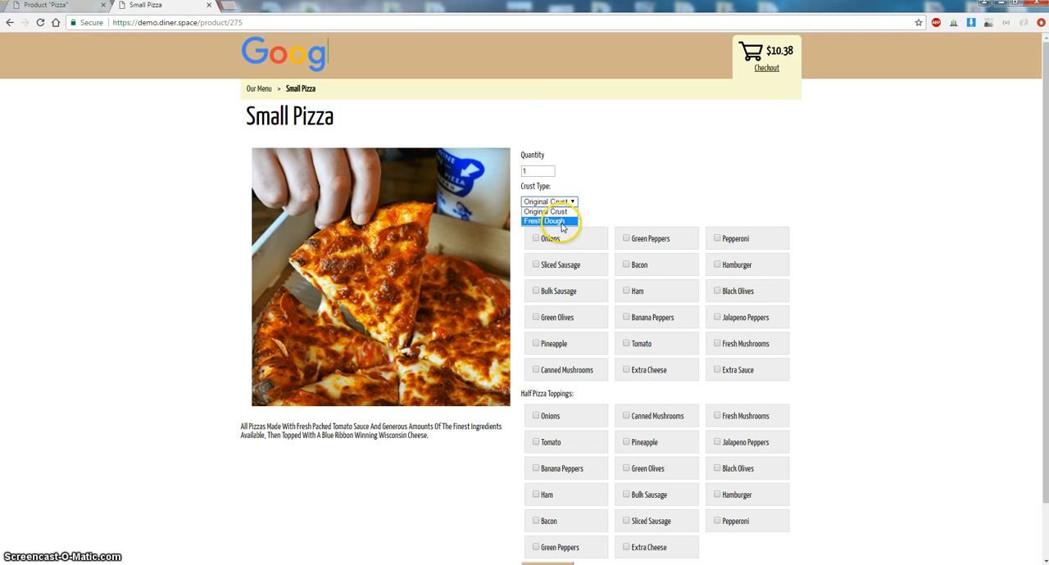
{"action": "left_click", "coordinate": [667, 197]}
{"action": "left_click_drag", "start_coordinate": [522, 218], "coordinate": [580, 219]}
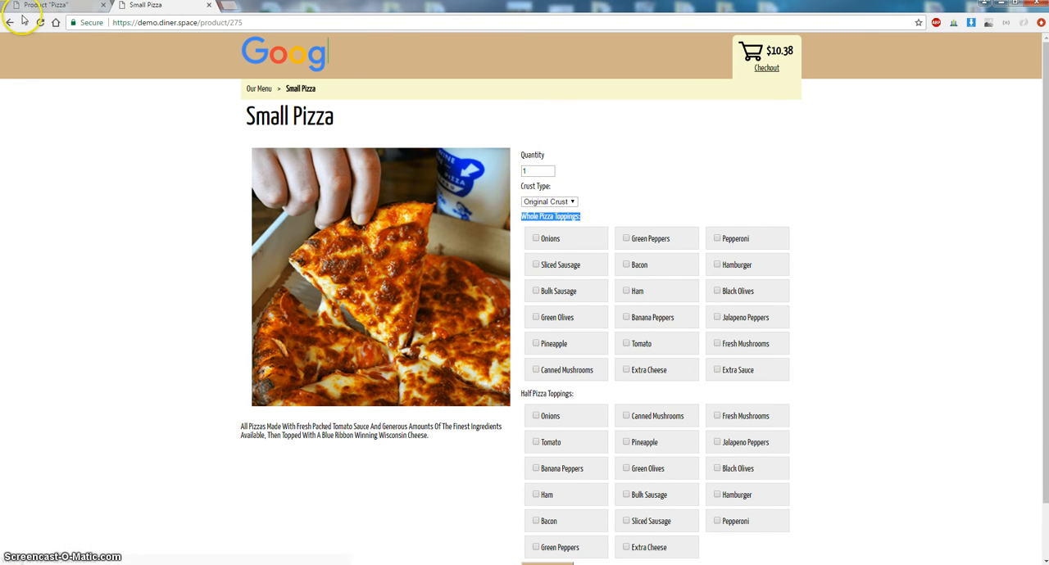
- Compare the admin product's option and add-on group sections with the Small Pizza crust type selector
{"action": "left_click", "coordinate": [47, 7]}
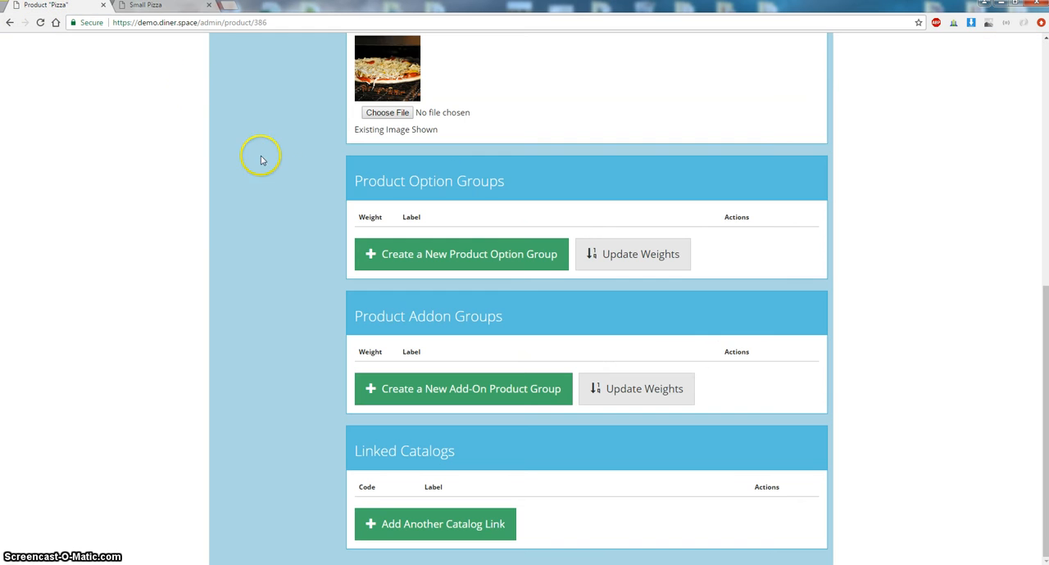
{"action": "left_click_drag", "start_coordinate": [513, 190], "coordinate": [420, 182]}
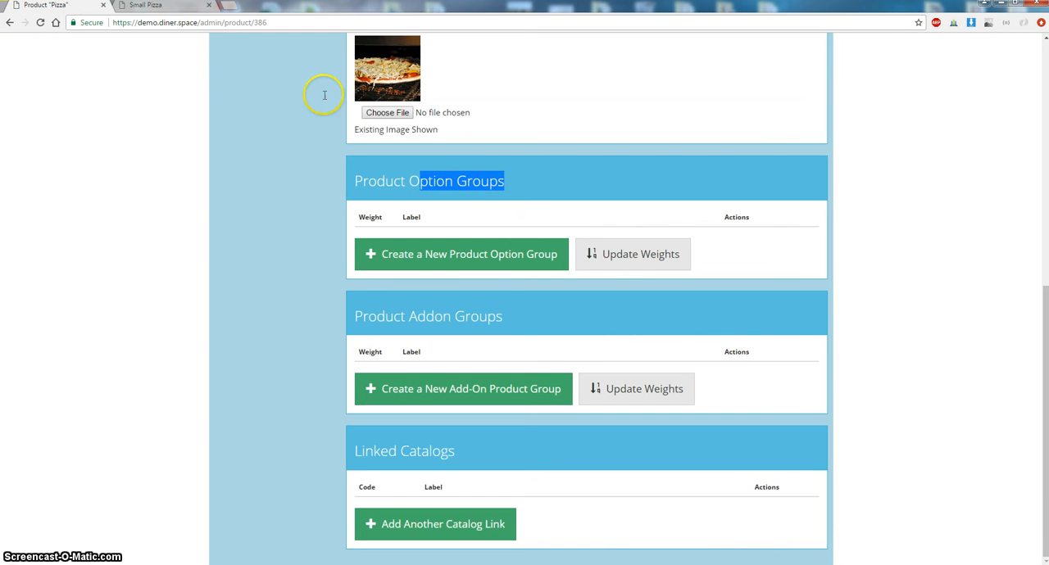
{"action": "left_click", "coordinate": [174, 11]}
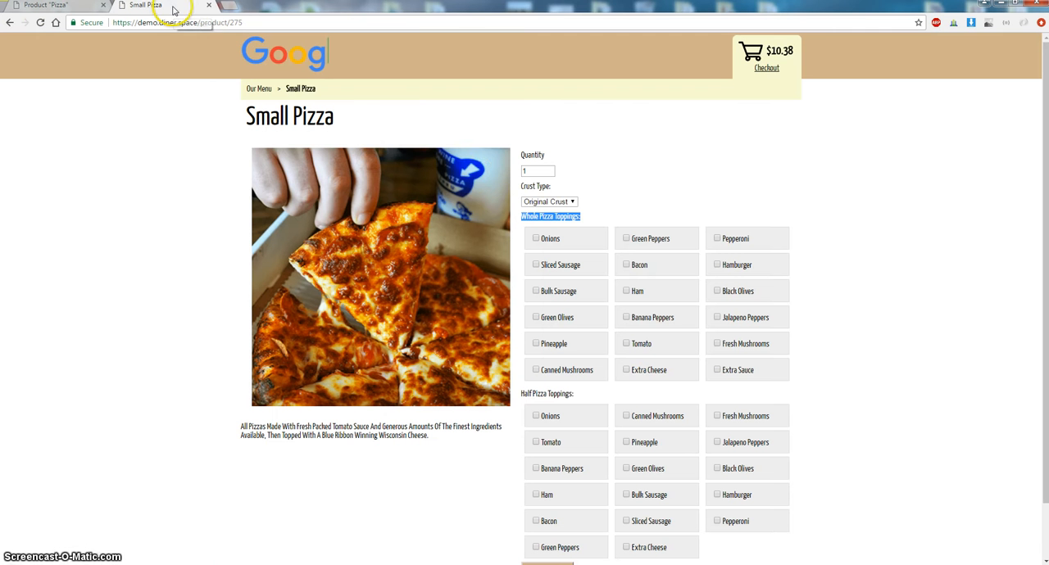
{"action": "left_click", "coordinate": [542, 205]}
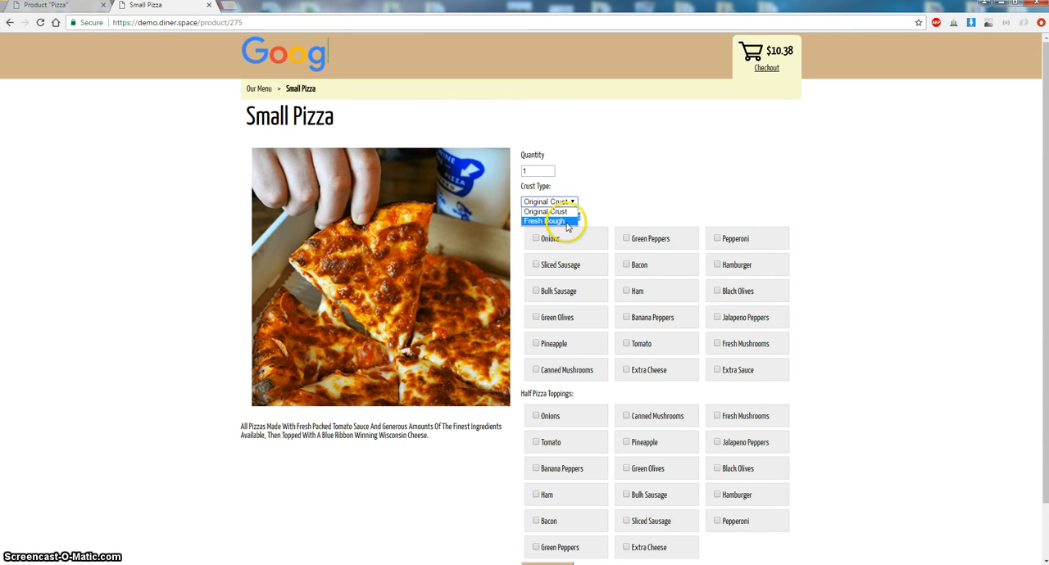
{"action": "left_click", "coordinate": [579, 195]}
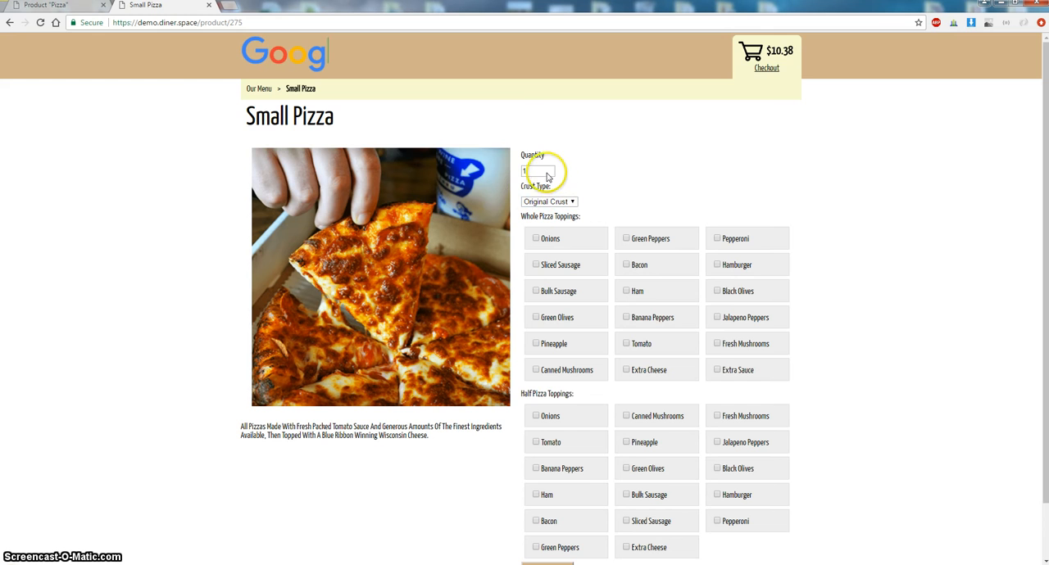
{"action": "left_click", "coordinate": [71, 7]}
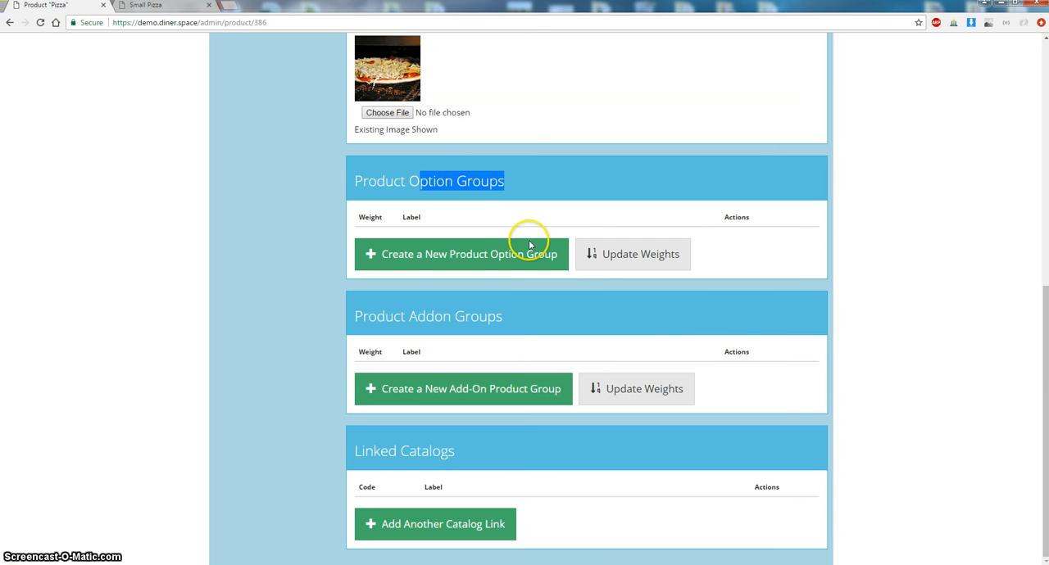
{"action": "left_click", "coordinate": [439, 185]}
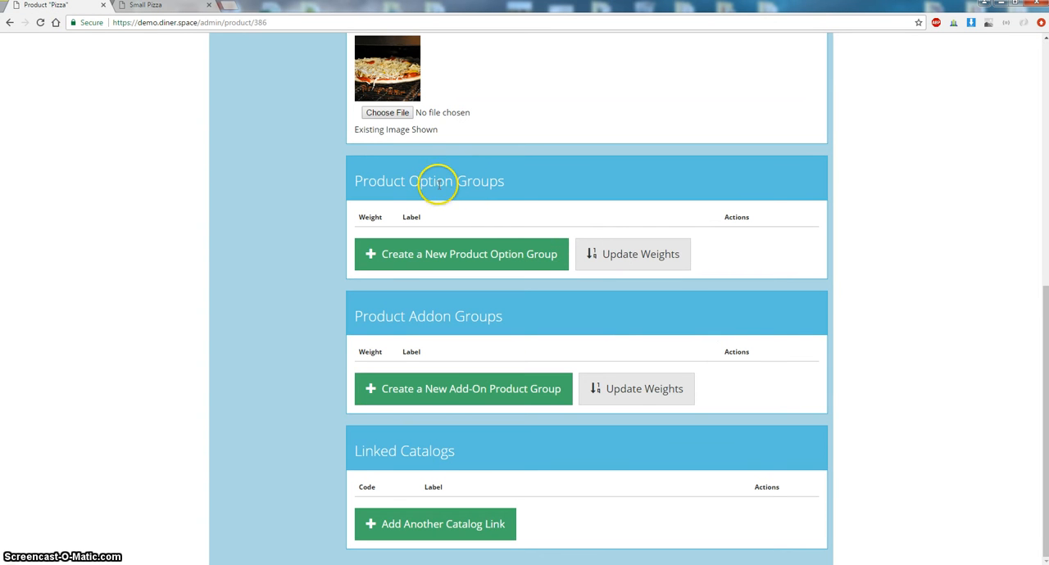
{"action": "left_click_drag", "start_coordinate": [355, 185], "coordinate": [455, 179]}
{"action": "left_click", "coordinate": [175, 10]}
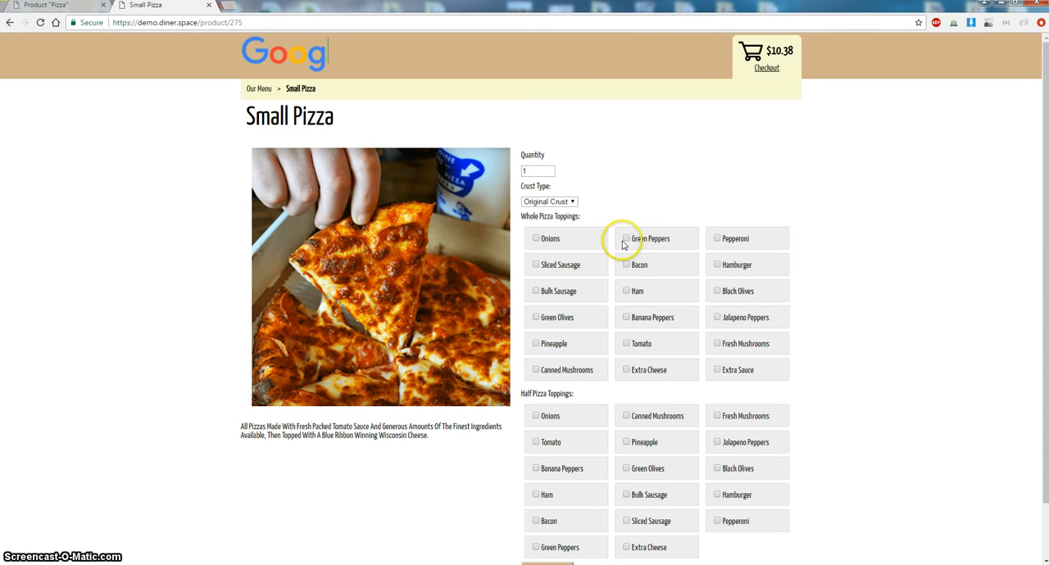
- Choose the Fresh Dough crust and tick Onions, Green Peppers and Pepperoni as whole pizza toppings on Small Pizza
{"action": "left_click", "coordinate": [573, 203]}
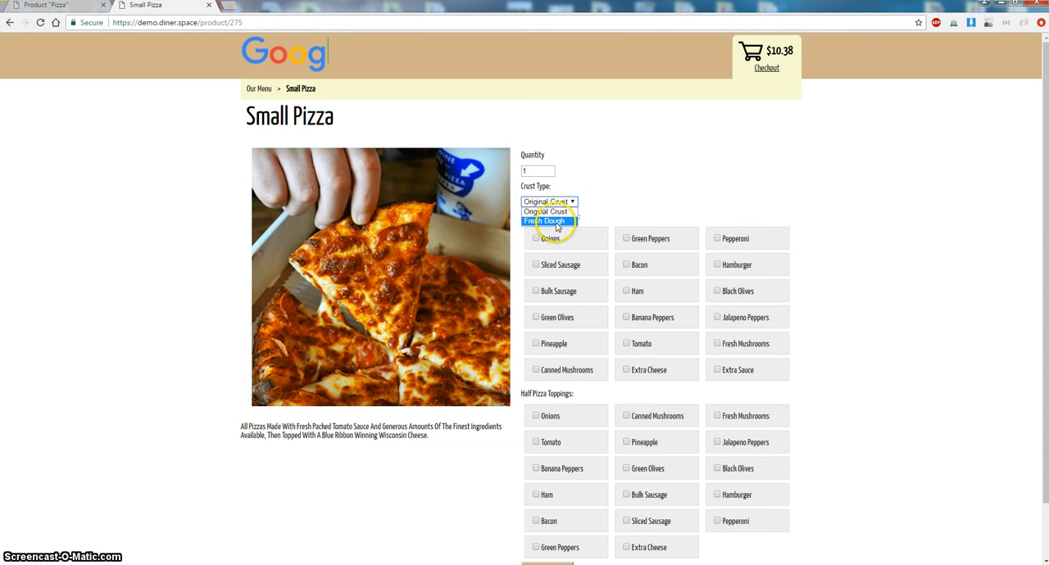
{"action": "left_click", "coordinate": [556, 222]}
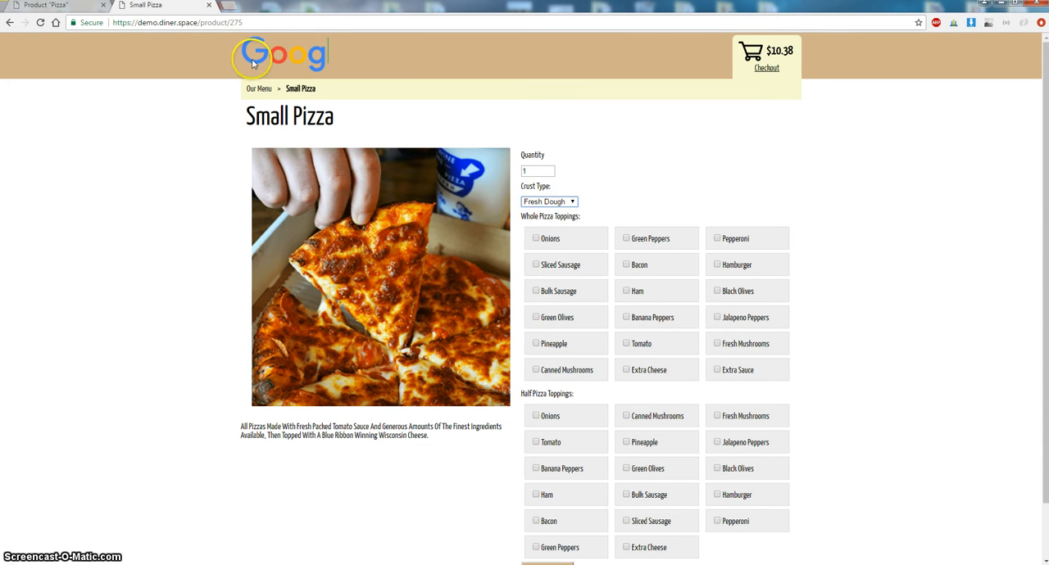
{"action": "left_click", "coordinate": [65, 10]}
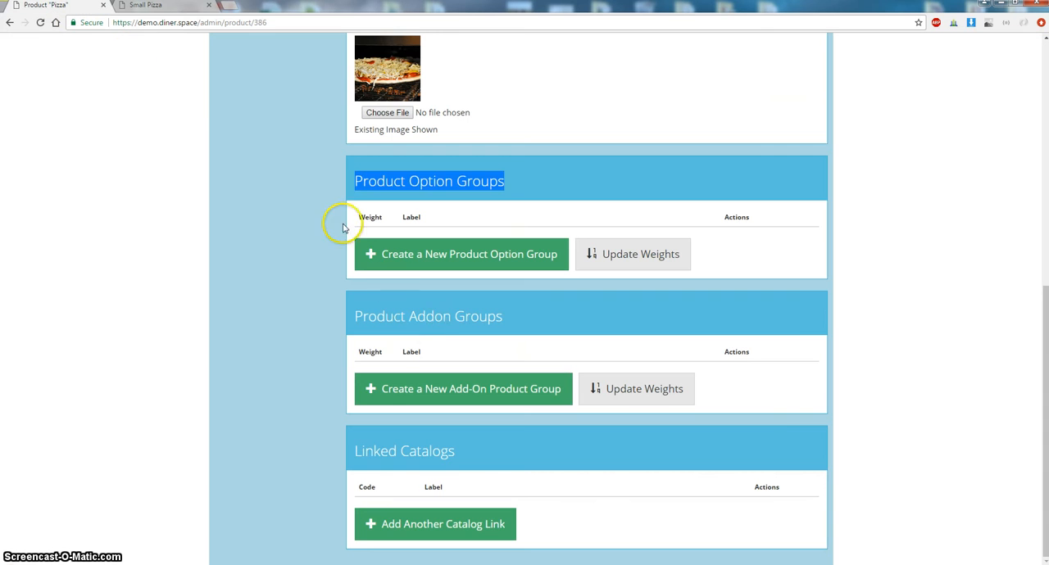
{"action": "left_click", "coordinate": [434, 319]}
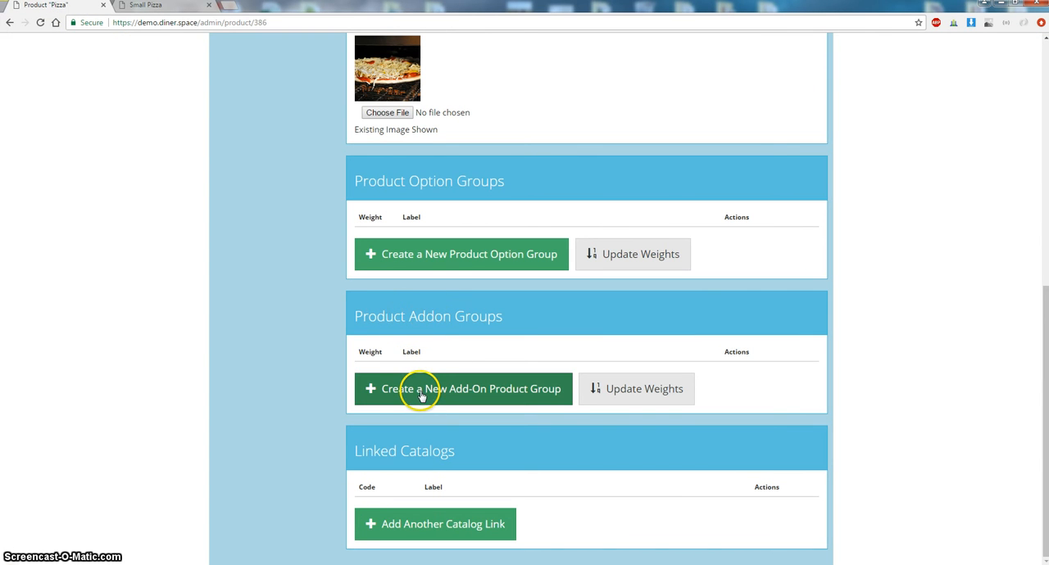
{"action": "left_click", "coordinate": [172, 11]}
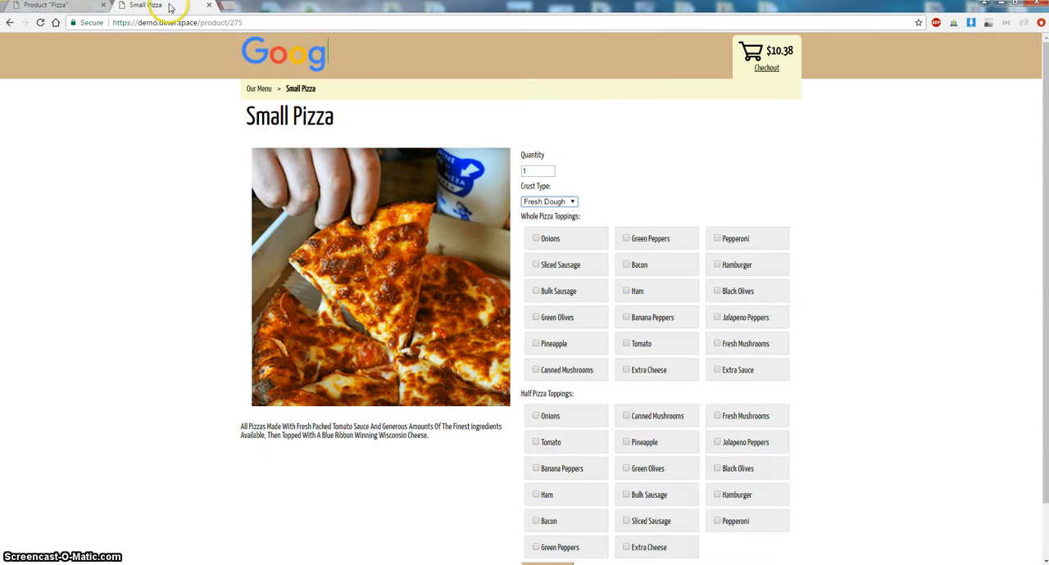
{"action": "triple_click", "coordinate": [545, 218]}
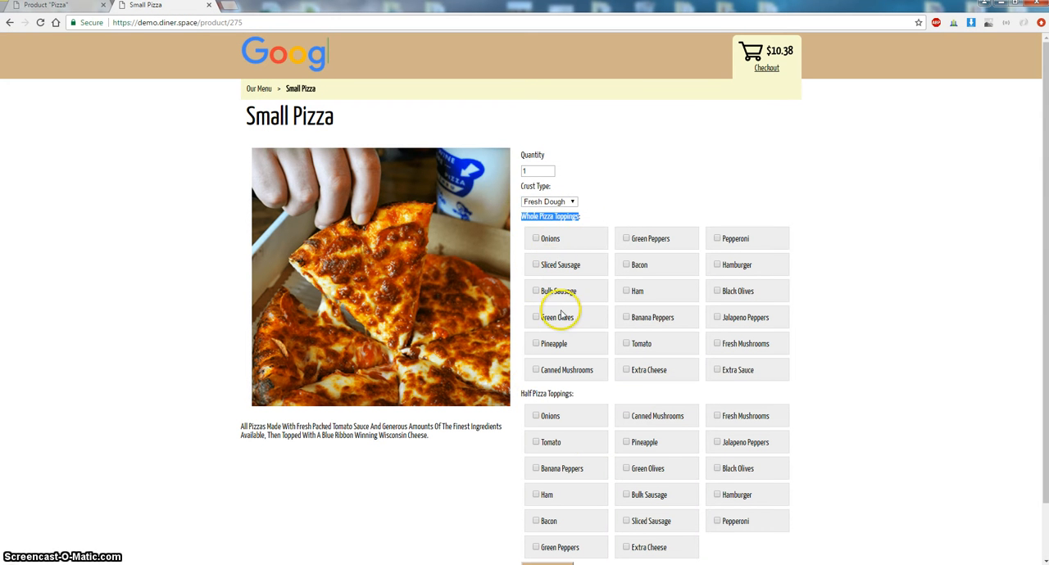
{"action": "left_click", "coordinate": [551, 238]}
{"action": "left_click", "coordinate": [648, 242]}
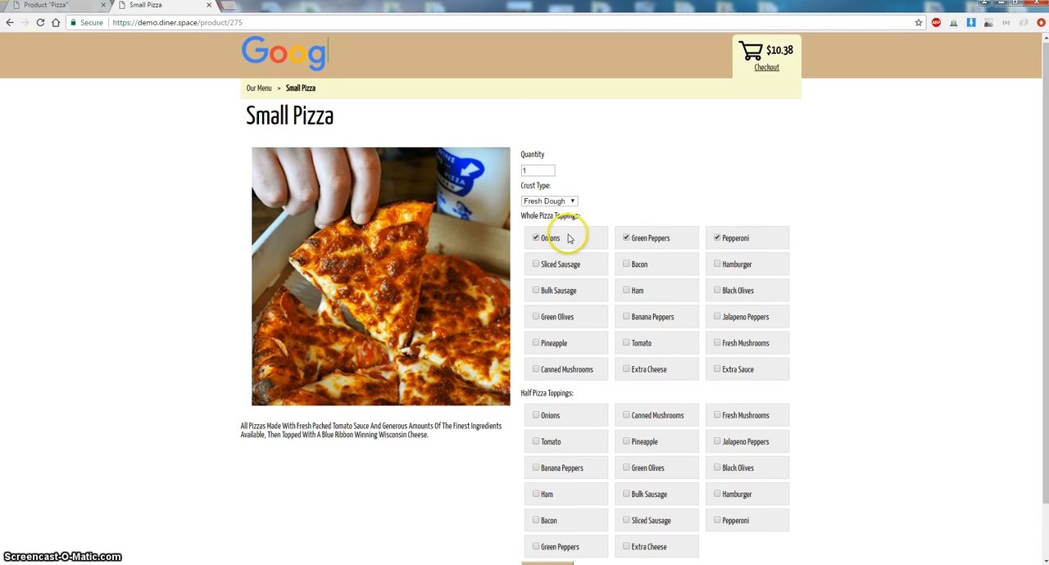
{"action": "scroll", "coordinate": [566, 234], "scroll_direction": "down", "scroll_amount": 1}
{"action": "left_click", "coordinate": [58, 5]}
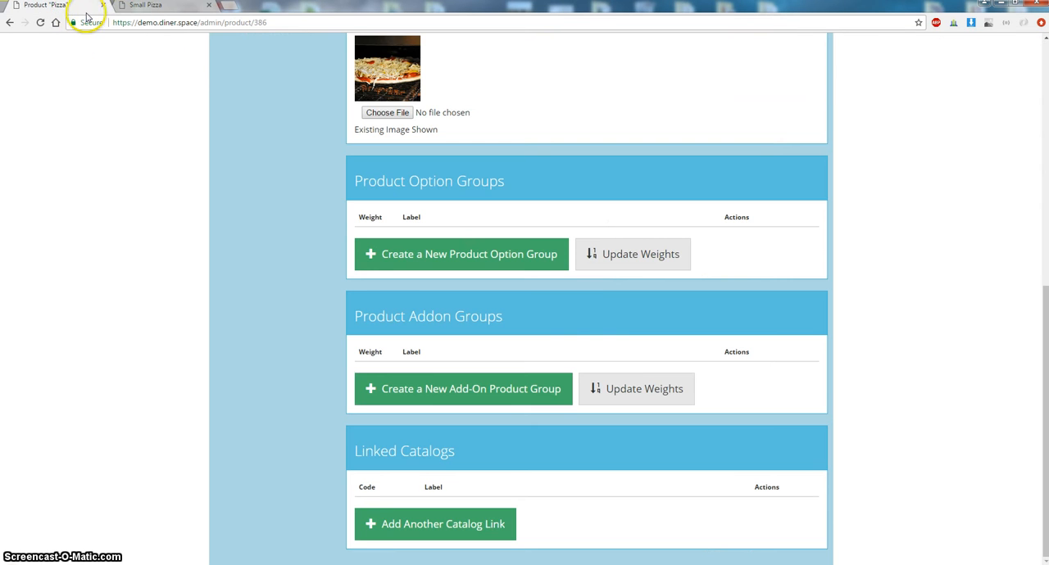
{"action": "left_click", "coordinate": [141, 7]}
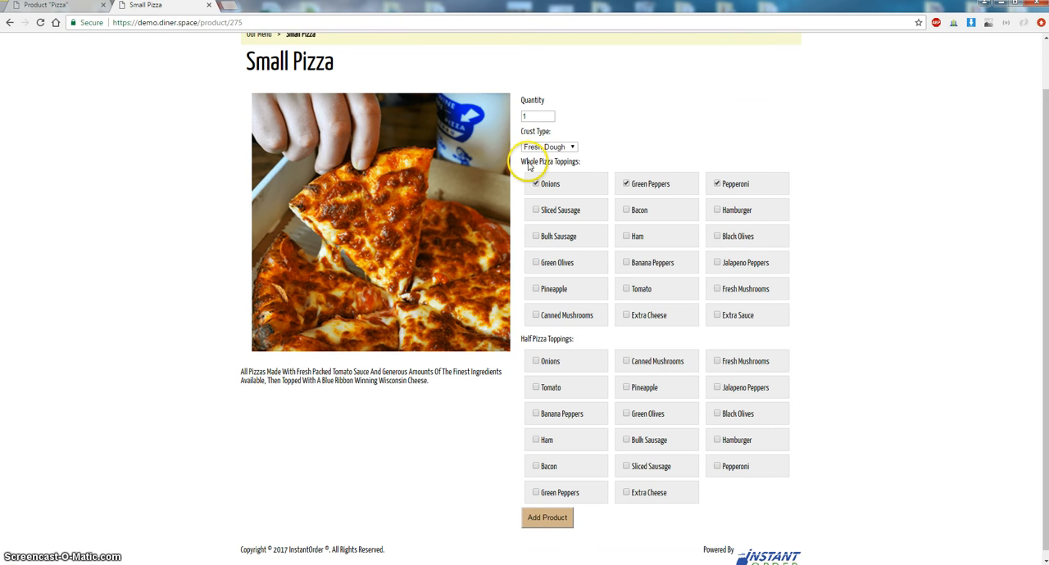
- Review the whole and half pizza toppings sections of the Small Pizza page
{"action": "left_click_drag", "start_coordinate": [527, 162], "coordinate": [571, 171]}
{"action": "scroll", "coordinate": [560, 239], "scroll_direction": "down", "scroll_amount": 1}
{"action": "left_click_drag", "start_coordinate": [528, 332], "coordinate": [572, 344]}
{"action": "left_click", "coordinate": [593, 336]}
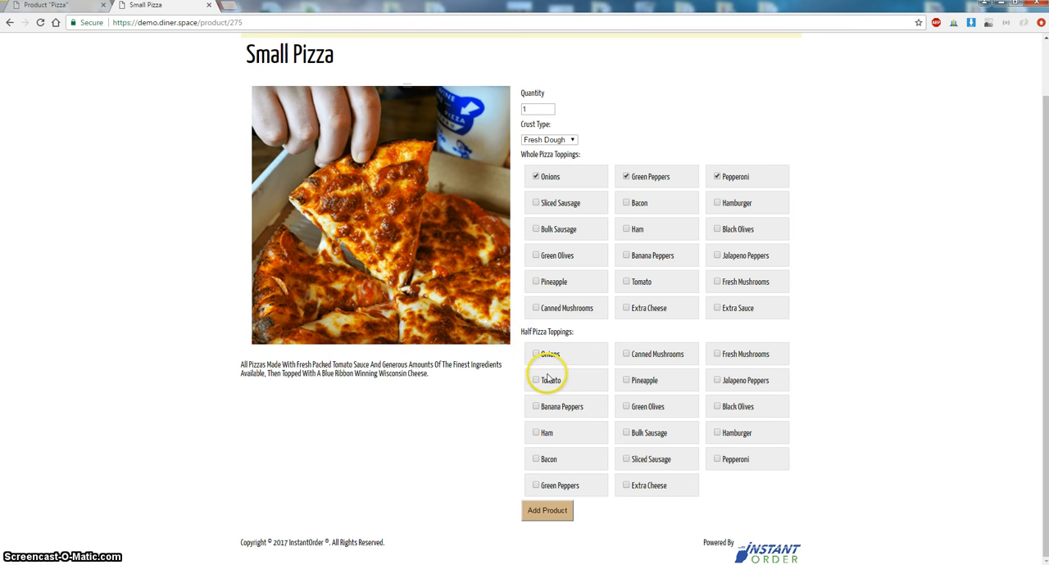
{"action": "left_click", "coordinate": [49, 5]}
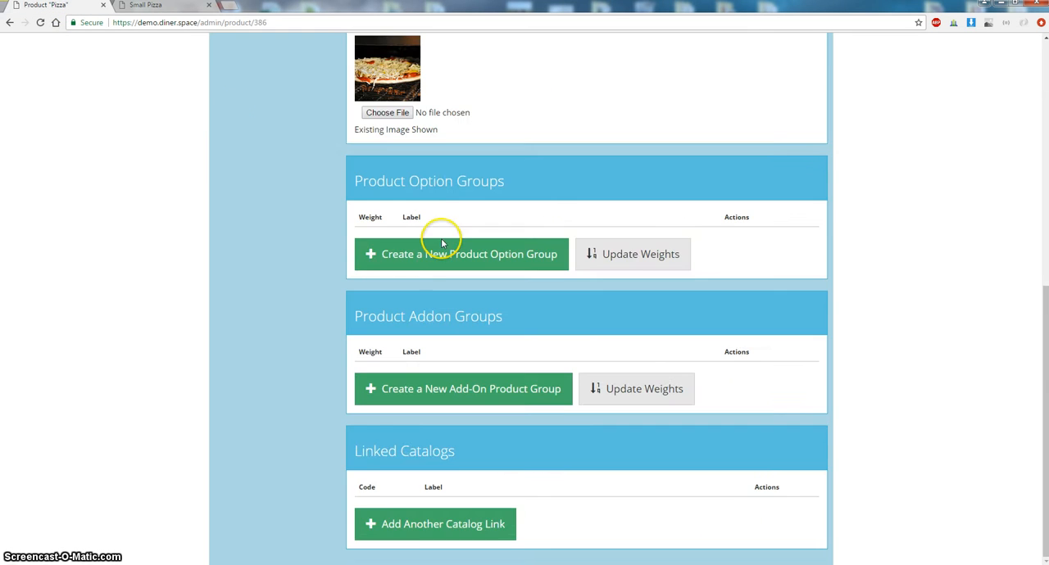
- Return to the My Products list in the admin and browse the existing products
{"action": "scroll", "coordinate": [440, 246], "scroll_direction": "up", "scroll_amount": 5}
{"action": "scroll", "coordinate": [437, 267], "scroll_direction": "up", "scroll_amount": 2}
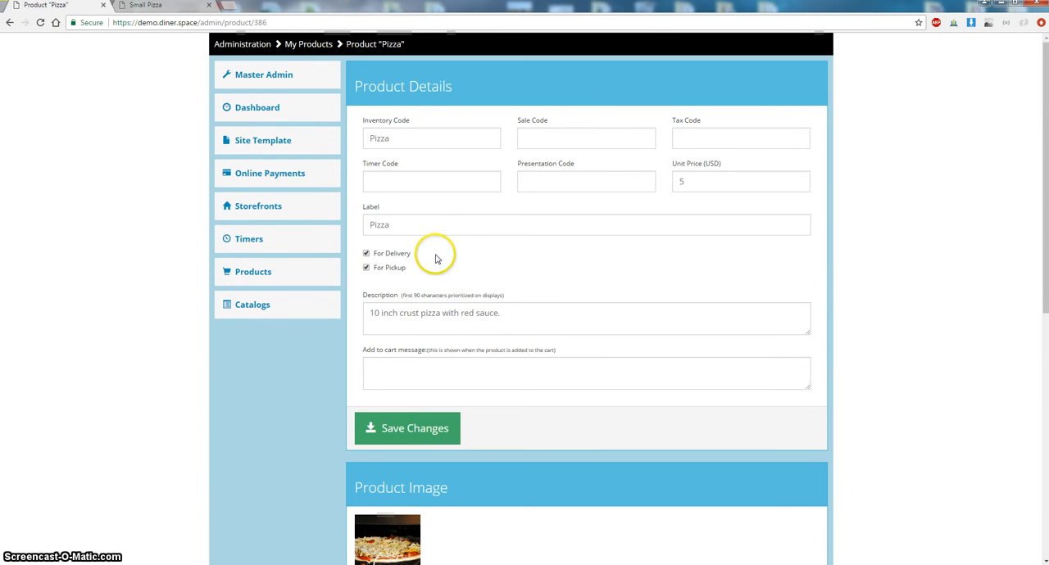
{"action": "left_click", "coordinate": [305, 44]}
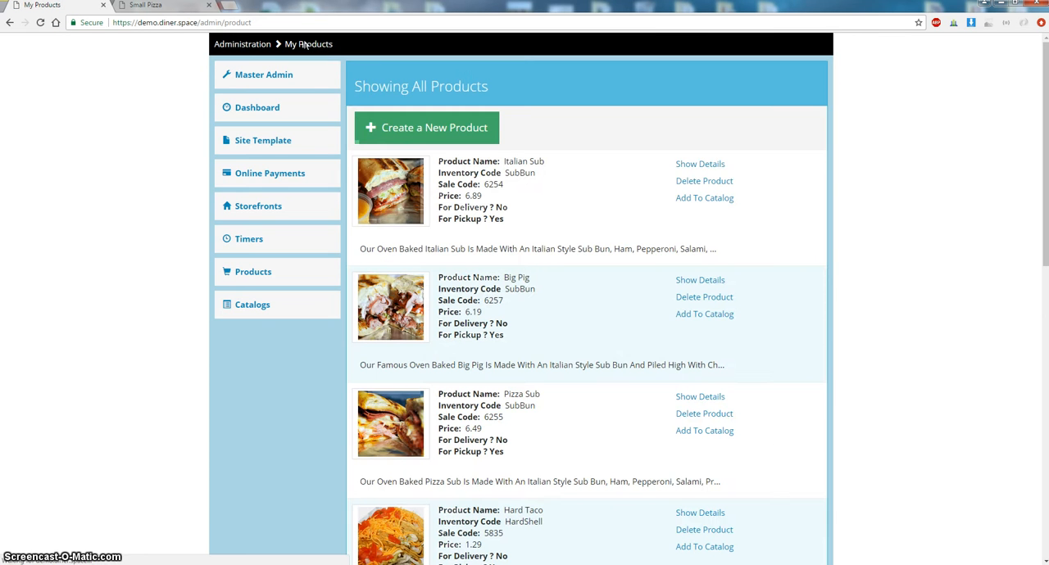
{"action": "scroll", "coordinate": [533, 304], "scroll_direction": "down", "scroll_amount": 7}
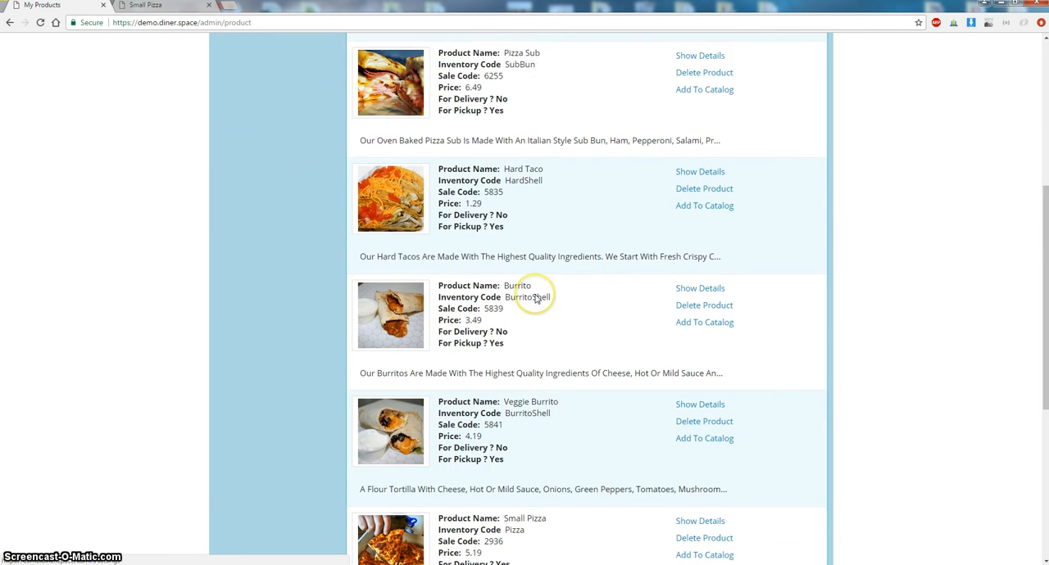
- Open the Small Pizza product in the admin and review its option and add-on group sections
{"action": "double_click", "coordinate": [537, 312]}
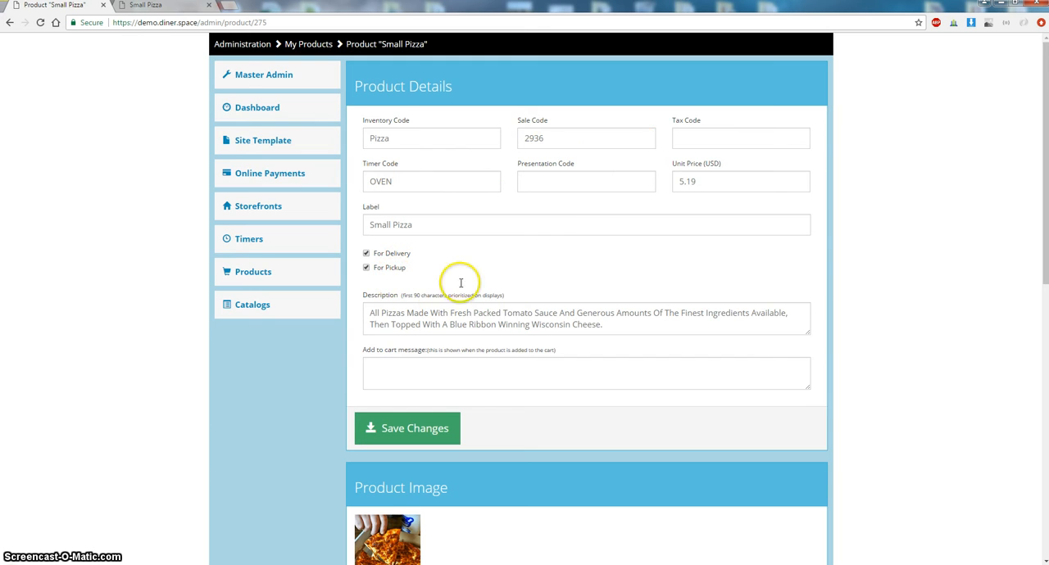
{"action": "scroll", "coordinate": [382, 420], "scroll_direction": "down", "scroll_amount": 2}
{"action": "scroll", "coordinate": [409, 415], "scroll_direction": "down", "scroll_amount": 5}
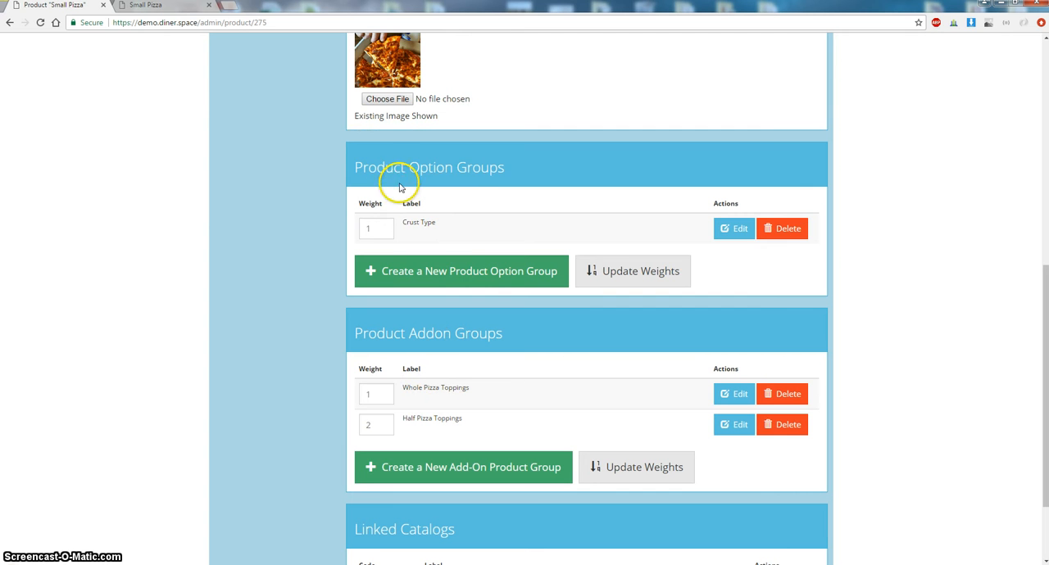
{"action": "left_click_drag", "start_coordinate": [404, 176], "coordinate": [505, 166]}
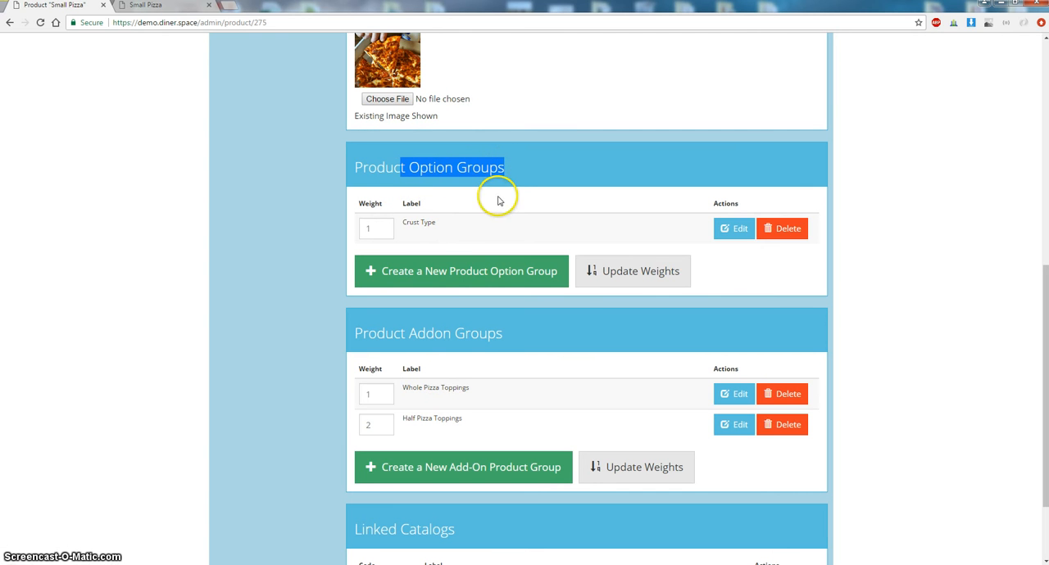
{"action": "left_click", "coordinate": [144, 6]}
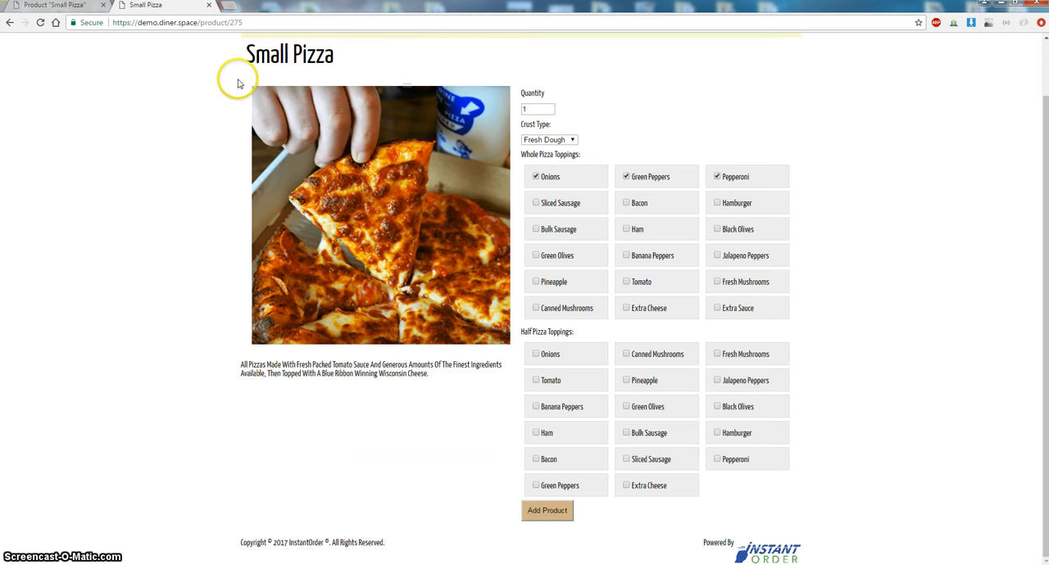
- Open the Crust Type option group and compare its option choices with the storefront crust selector
{"action": "left_click", "coordinate": [74, 7]}
{"action": "left_click", "coordinate": [730, 229]}
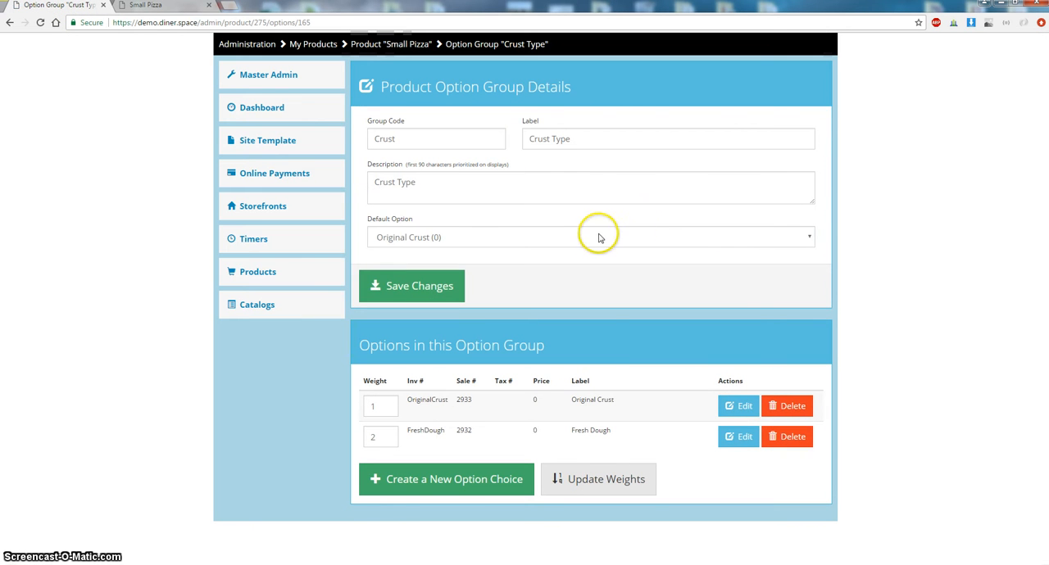
{"action": "double_click", "coordinate": [434, 401]}
{"action": "double_click", "coordinate": [424, 431]}
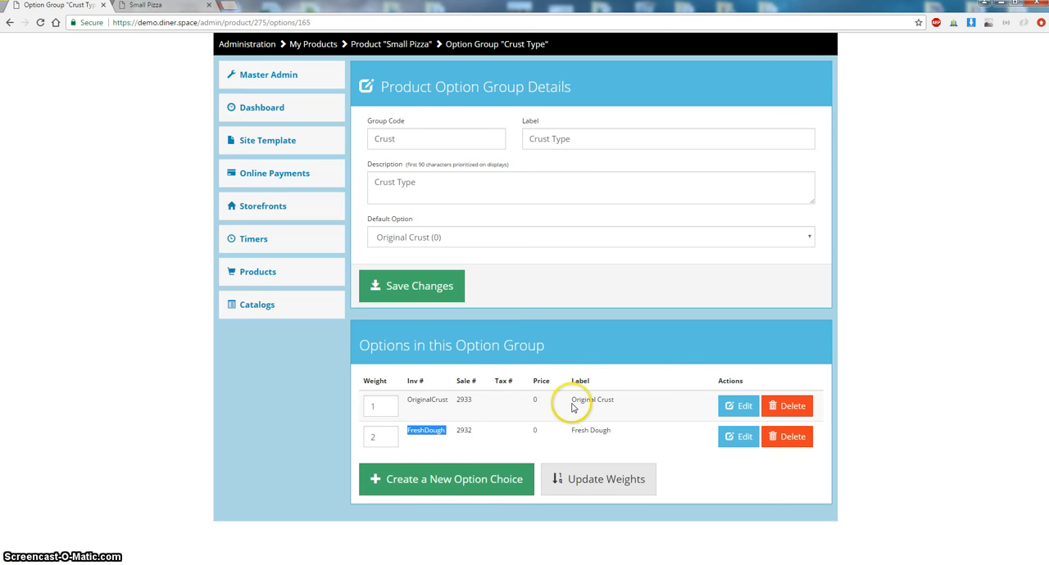
{"action": "left_click_drag", "start_coordinate": [572, 403], "coordinate": [615, 395]}
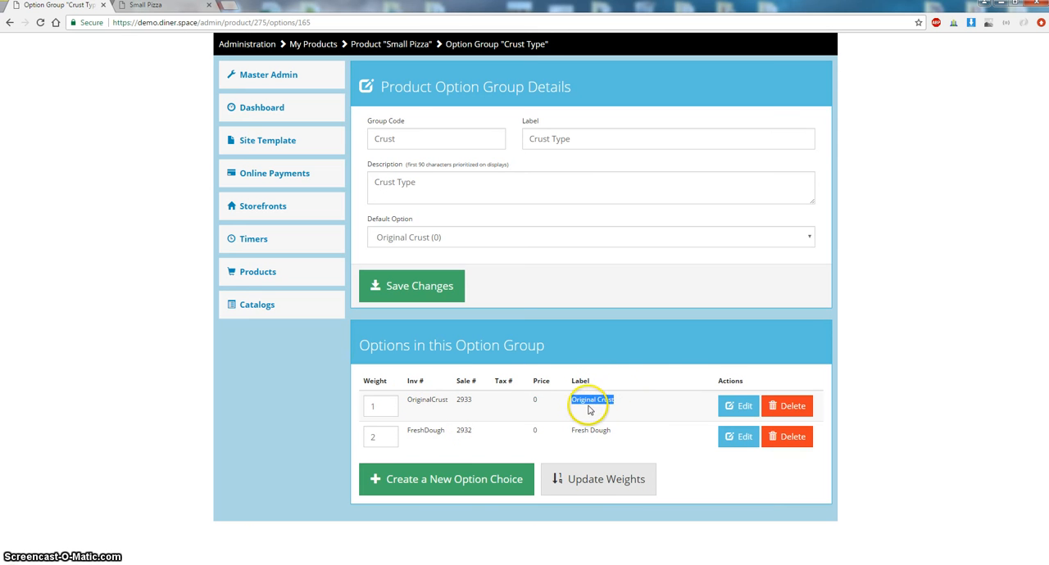
{"action": "triple_click", "coordinate": [432, 383]}
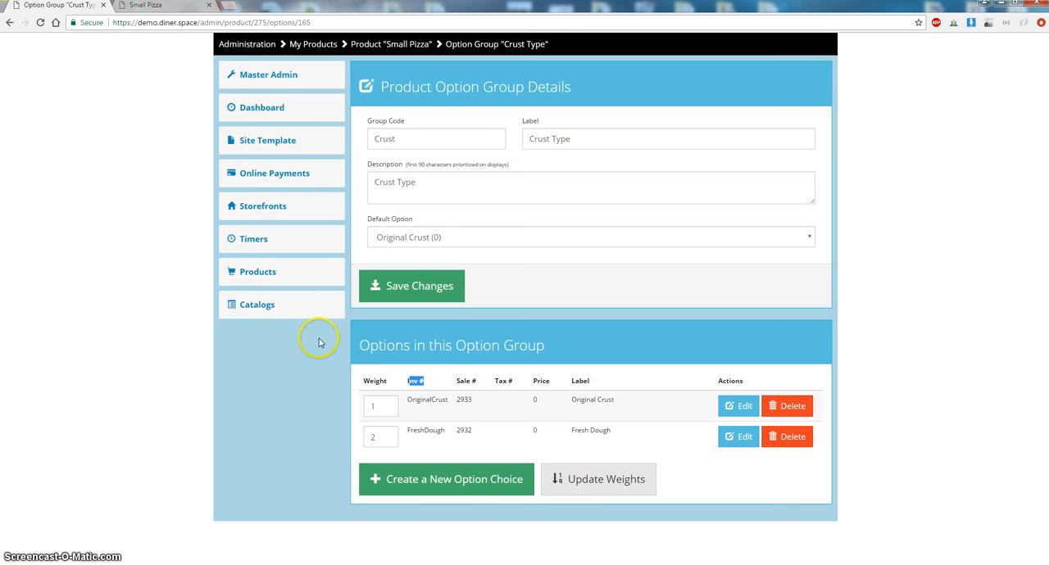
{"action": "left_click", "coordinate": [434, 400]}
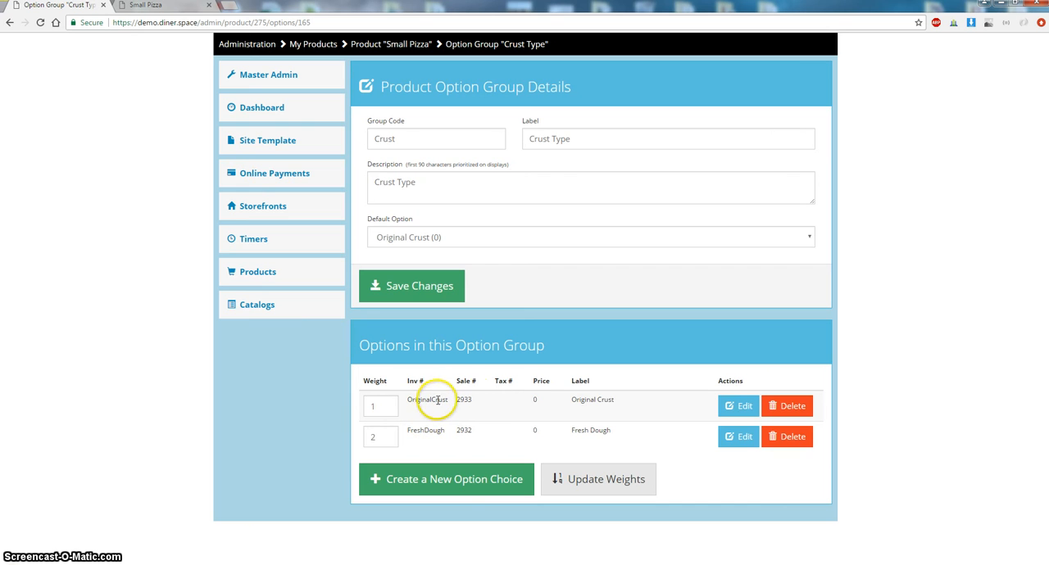
{"action": "left_click_drag", "start_coordinate": [572, 431], "coordinate": [624, 429]}
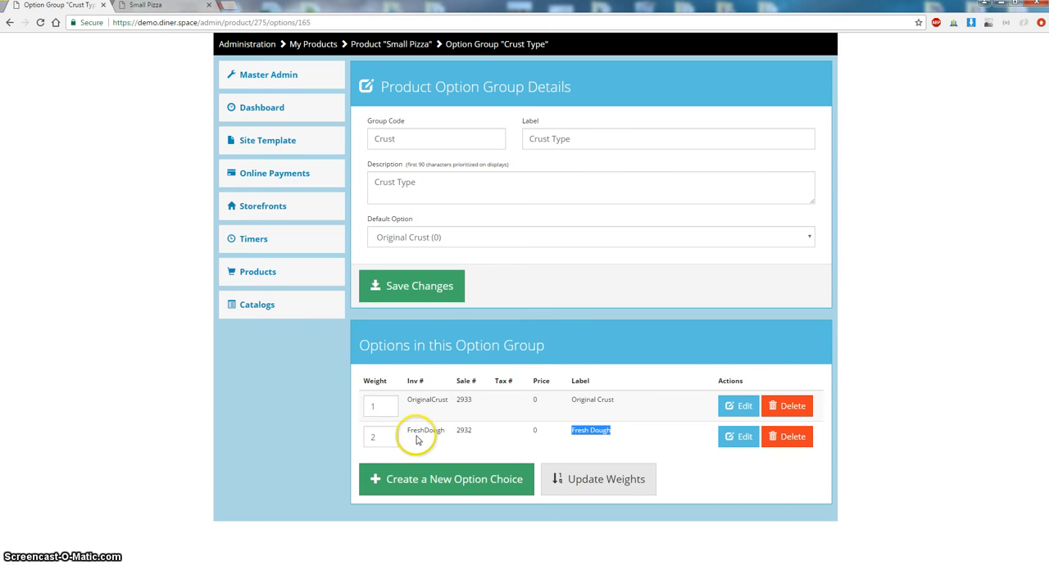
{"action": "left_click_drag", "start_coordinate": [413, 432], "coordinate": [474, 400]}
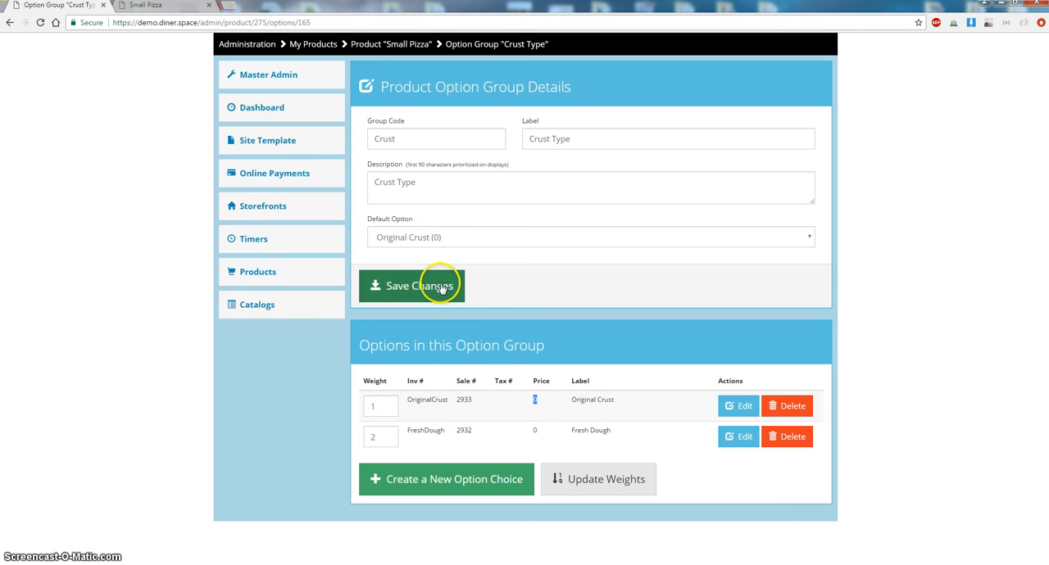
- Inspect the Crust Type group's label, description and default option list before returning to the Small Pizza product
{"action": "left_click_drag", "start_coordinate": [640, 148], "coordinate": [492, 140]}
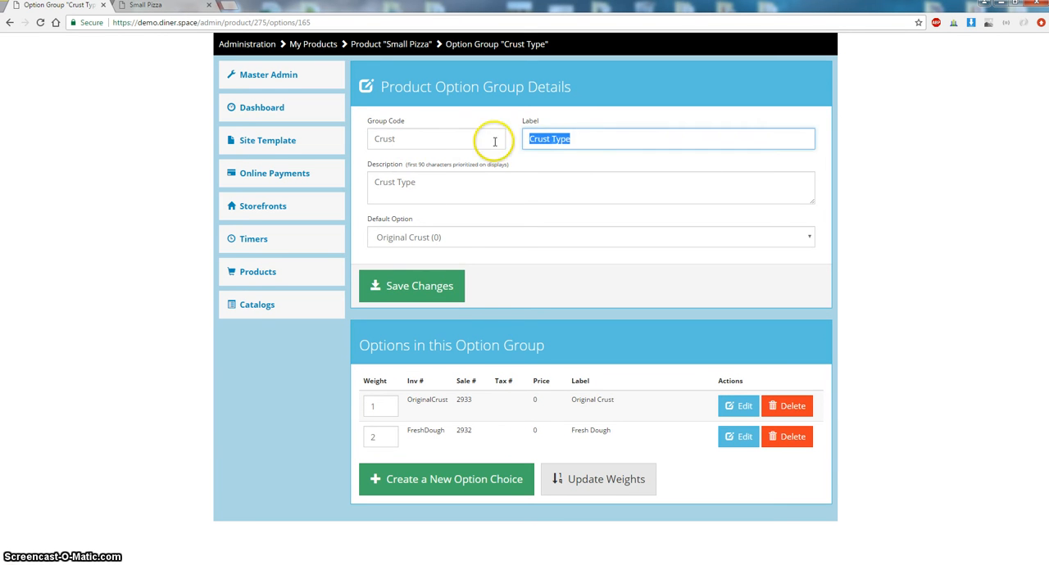
{"action": "left_click_drag", "start_coordinate": [451, 191], "coordinate": [412, 220]}
{"action": "left_click", "coordinate": [424, 237]}
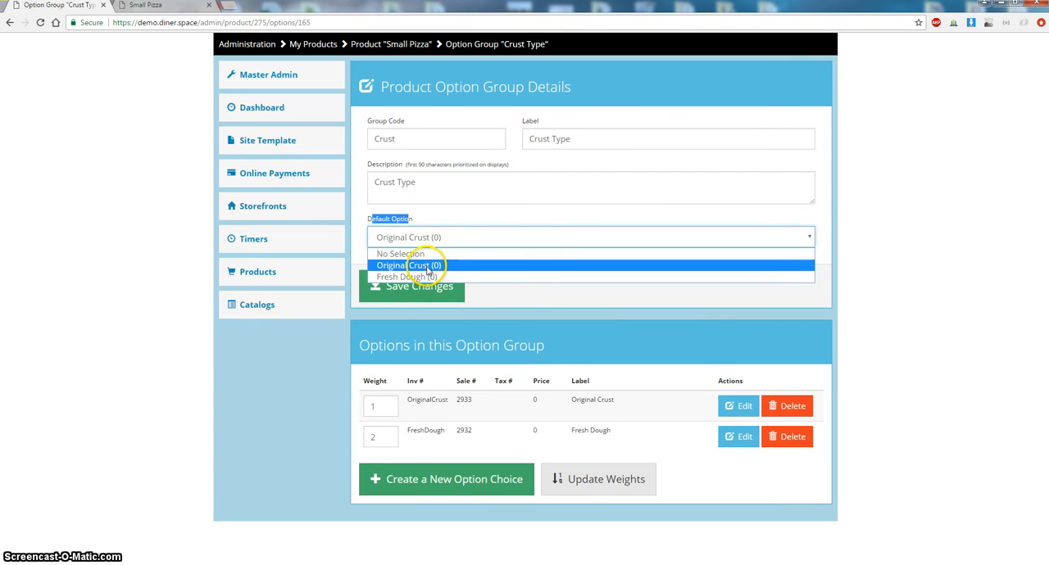
{"action": "left_click", "coordinate": [427, 267]}
{"action": "left_click", "coordinate": [418, 285]}
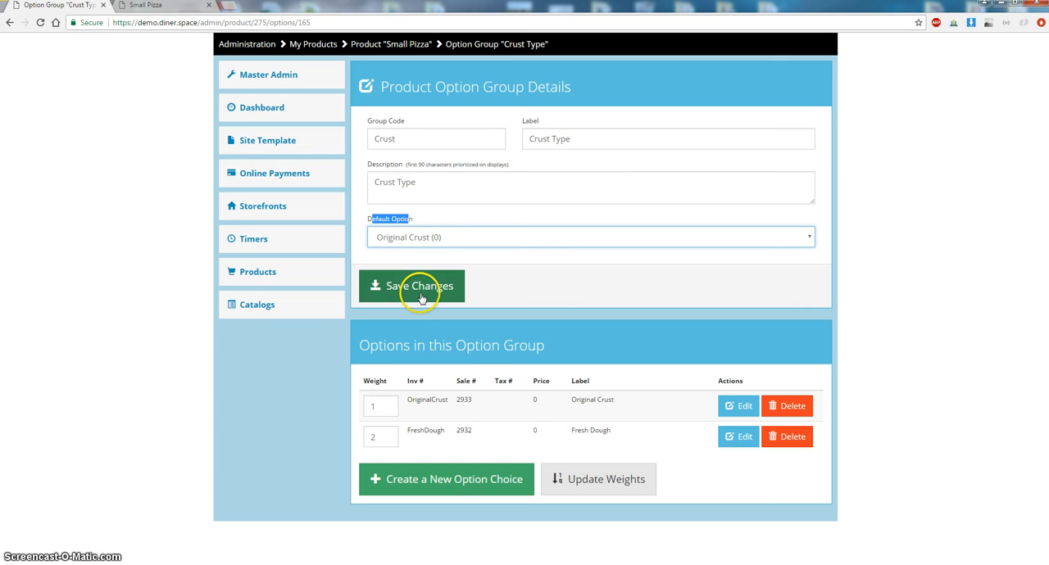
{"action": "left_click", "coordinate": [414, 43]}
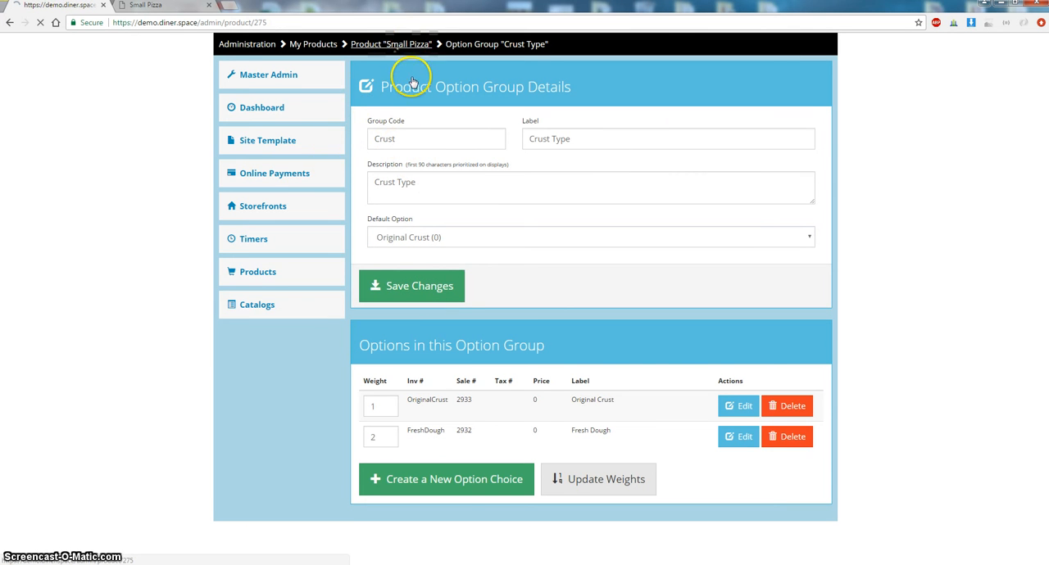
- Open the Whole Pizza Toppings add-on group and compare its details with the storefront toppings section
{"action": "scroll", "coordinate": [469, 172], "scroll_direction": "down", "scroll_amount": 3}
{"action": "scroll", "coordinate": [475, 176], "scroll_direction": "down", "scroll_amount": 5}
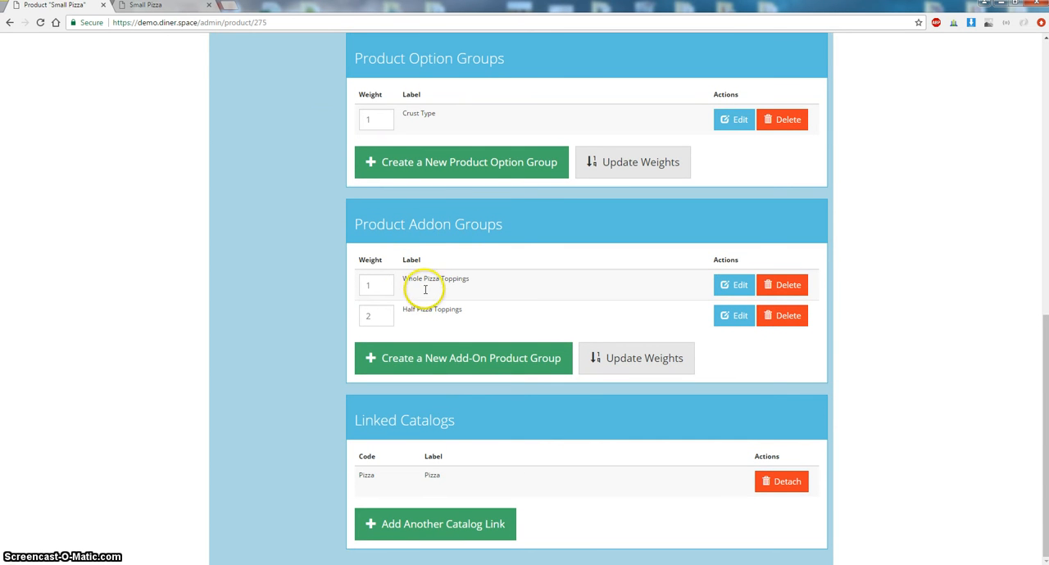
{"action": "left_click", "coordinate": [164, 6]}
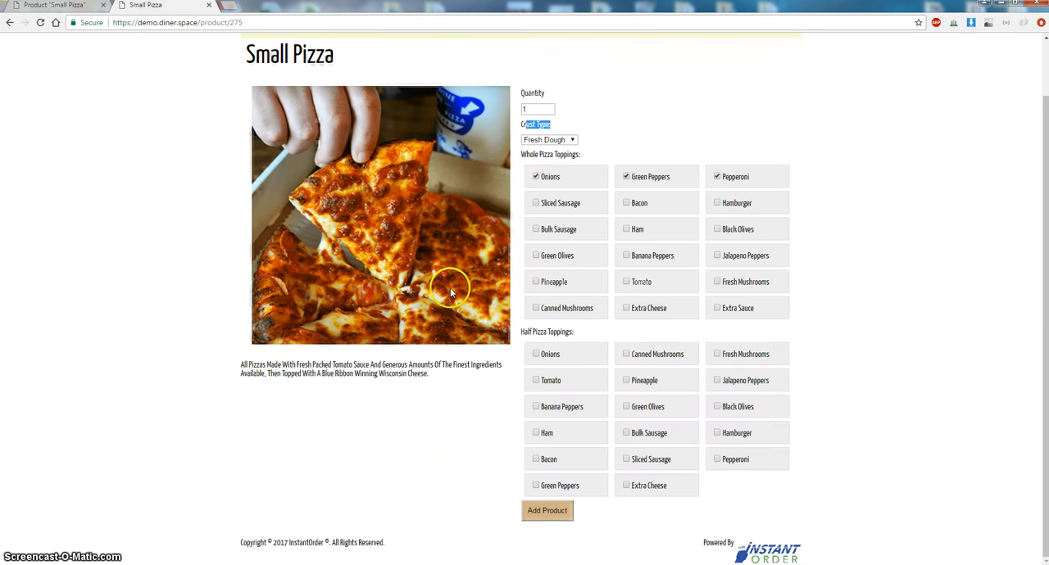
{"action": "left_click", "coordinate": [82, 12]}
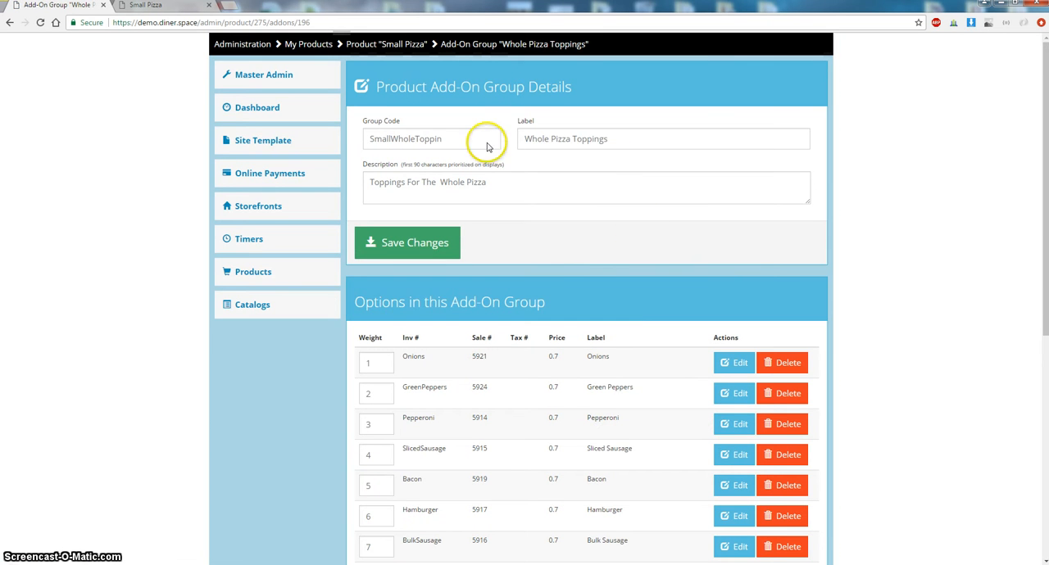
{"action": "left_click", "coordinate": [505, 182]}
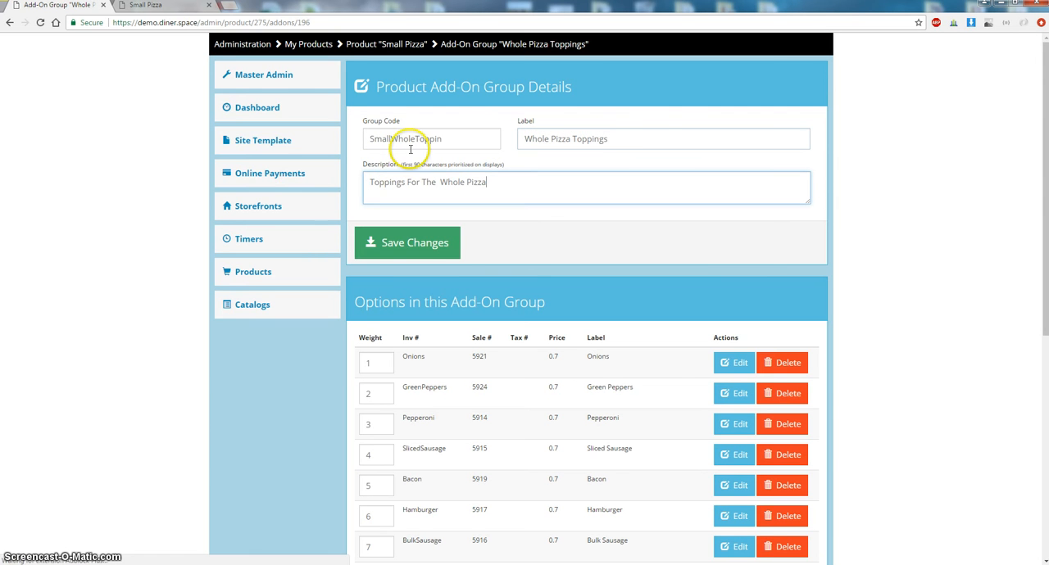
{"action": "key", "text": "ctrl+a"}
{"action": "key", "text": "shift+Tab"}
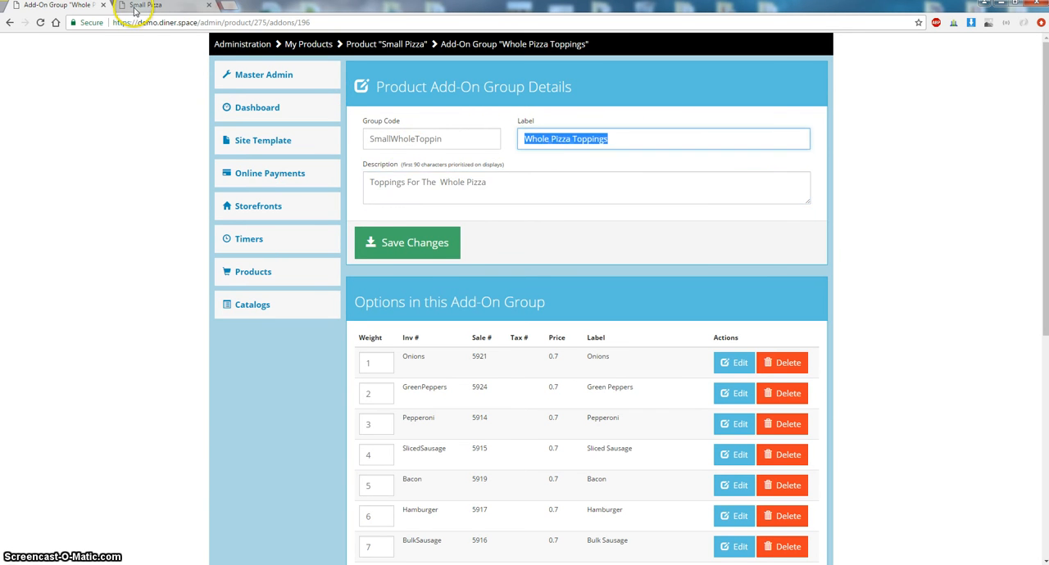
{"action": "left_click", "coordinate": [139, 5]}
{"action": "left_click_drag", "start_coordinate": [561, 155], "coordinate": [542, 155]}
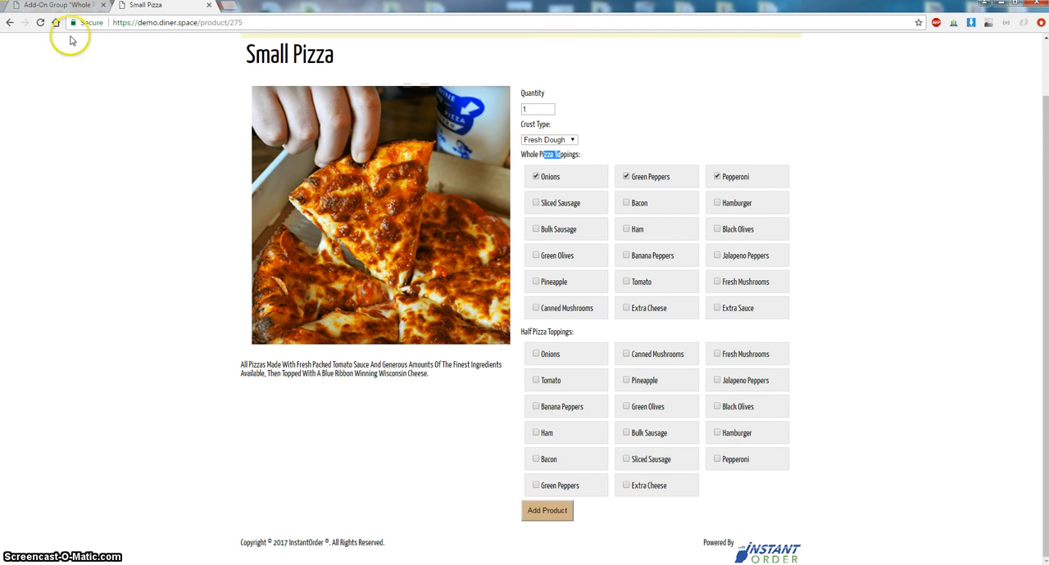
{"action": "left_click", "coordinate": [64, 7]}
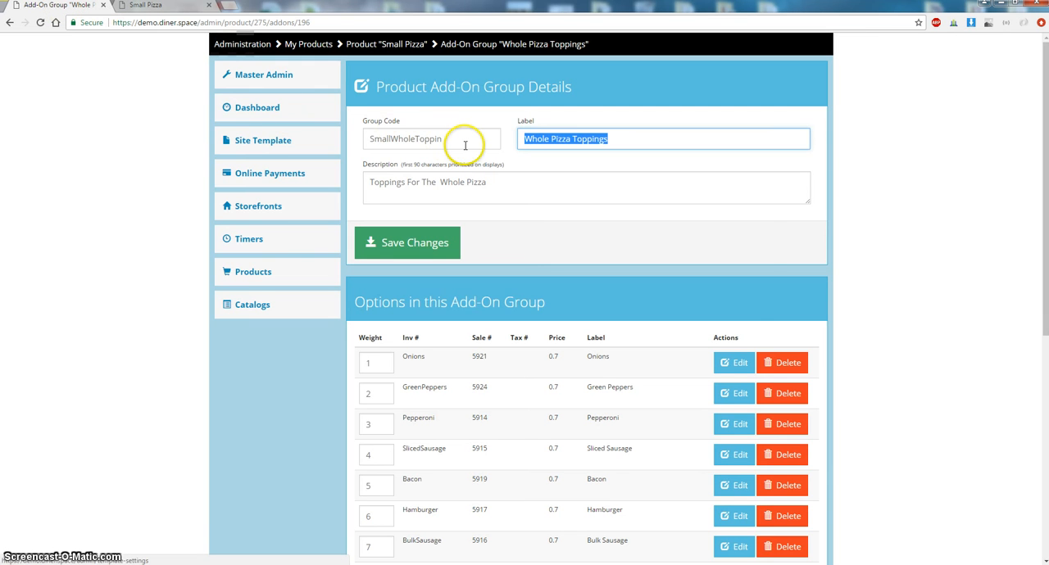
- Examine the Whole Pizza Toppings group code, description and add-on items against the storefront topping checkboxes
{"action": "double_click", "coordinate": [383, 139]}
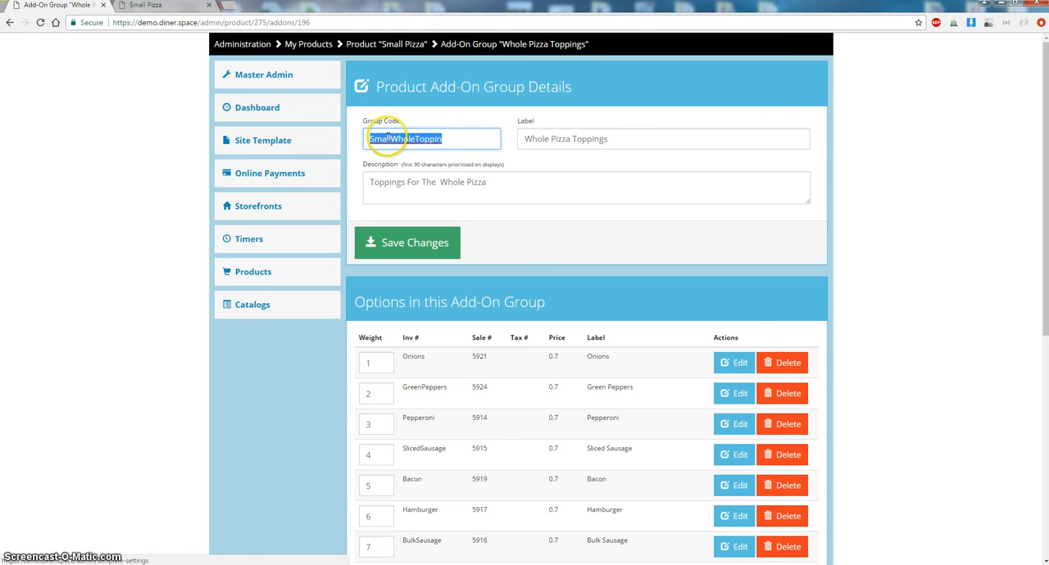
{"action": "left_click", "coordinate": [391, 139]}
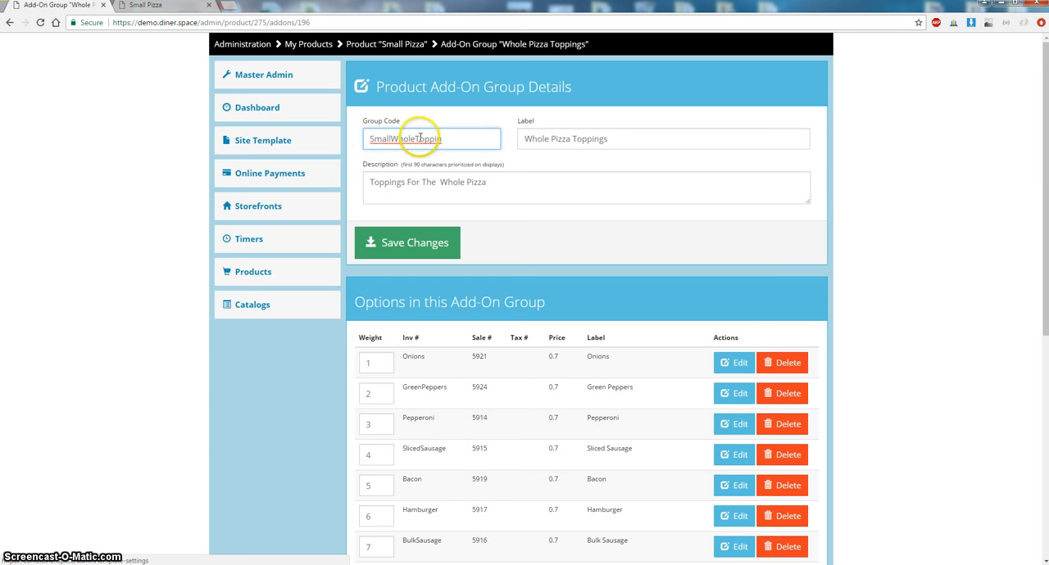
{"action": "left_click_drag", "start_coordinate": [374, 185], "coordinate": [487, 187]}
{"action": "left_click", "coordinate": [613, 284]}
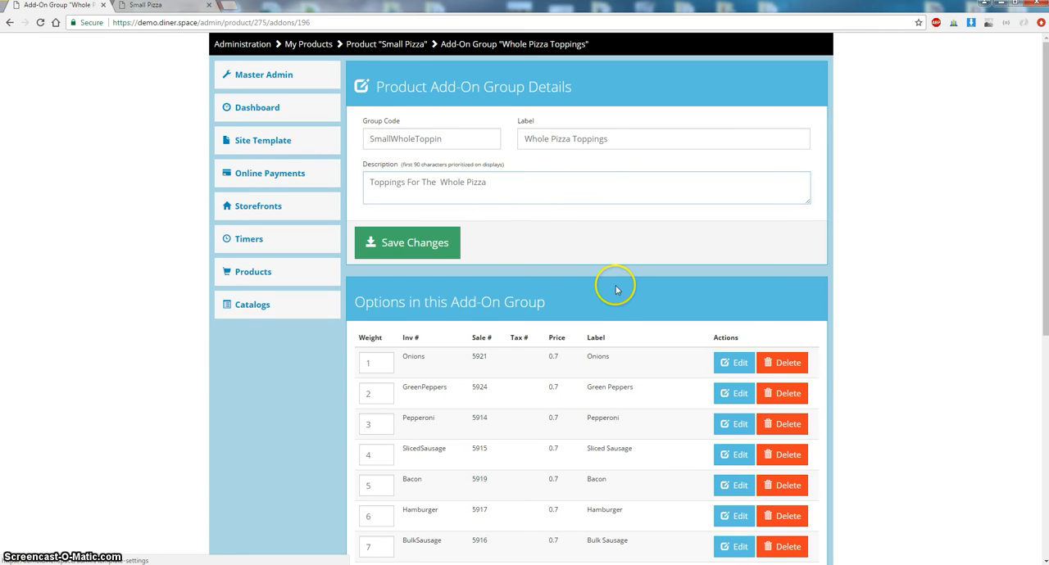
{"action": "scroll", "coordinate": [611, 270], "scroll_direction": "down", "scroll_amount": 2}
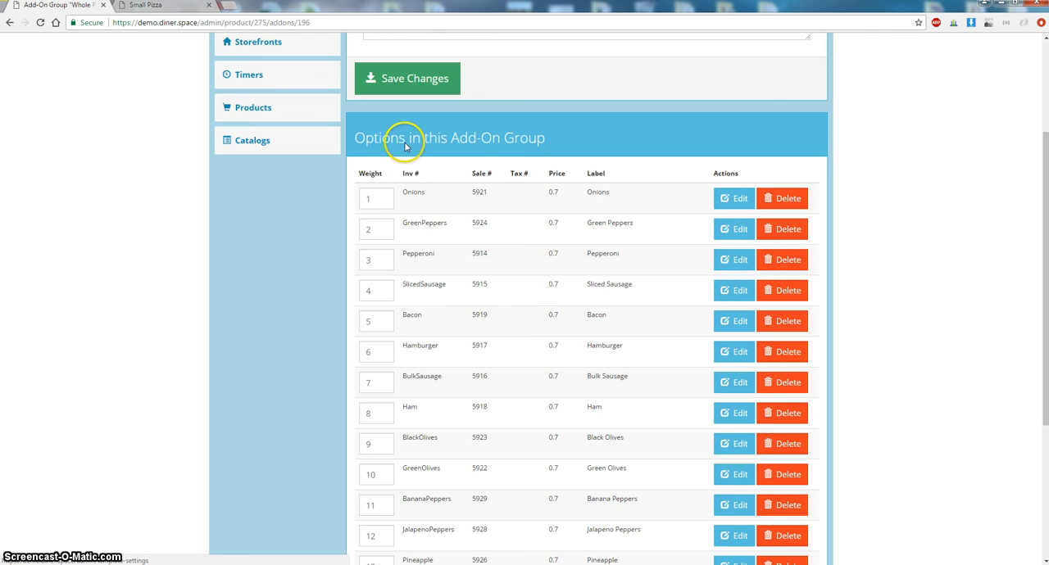
{"action": "left_click_drag", "start_coordinate": [408, 191], "coordinate": [418, 407]}
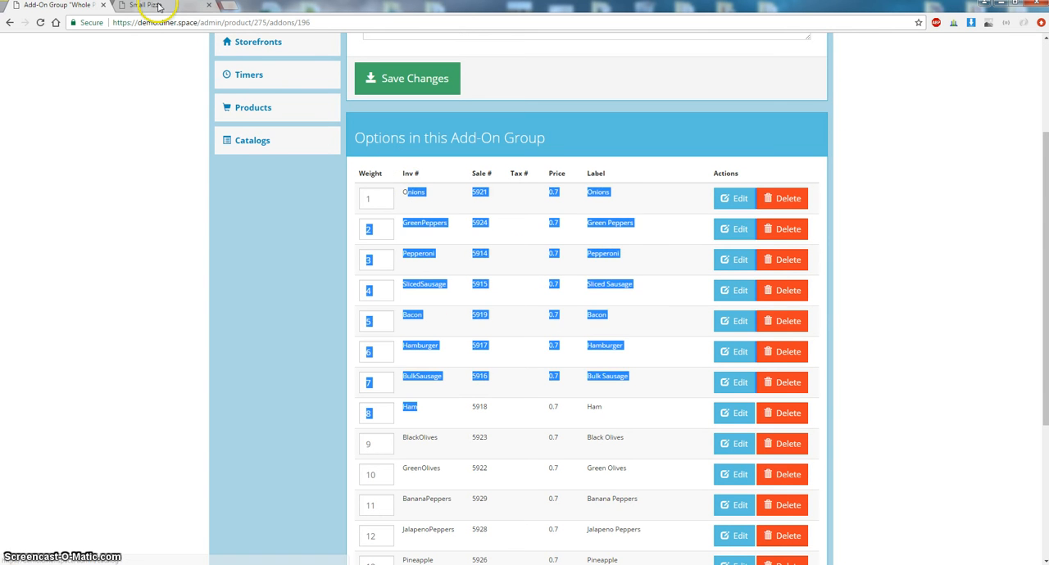
{"action": "left_click", "coordinate": [159, 7]}
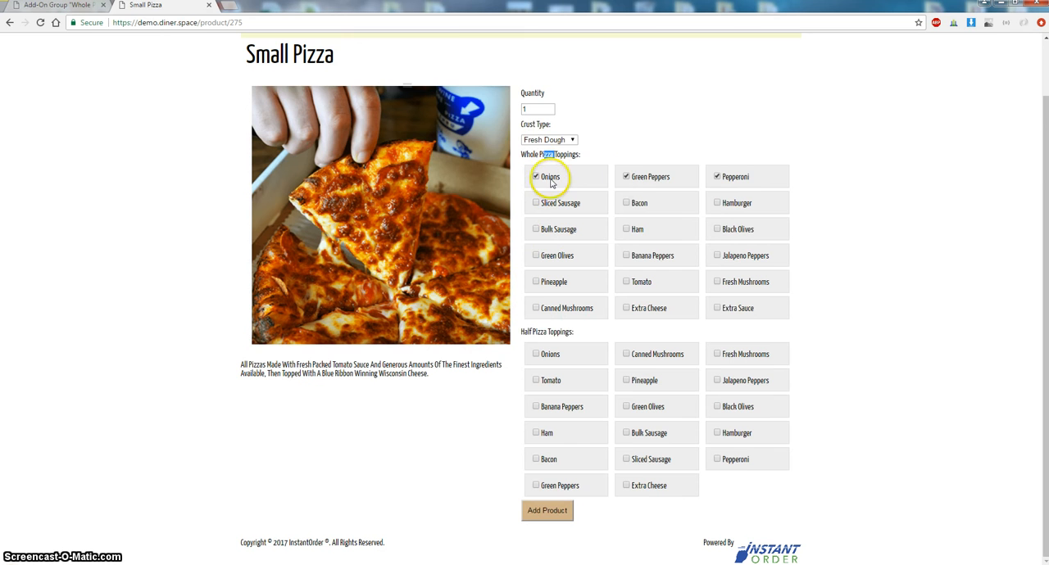
{"action": "left_click", "coordinate": [78, 8]}
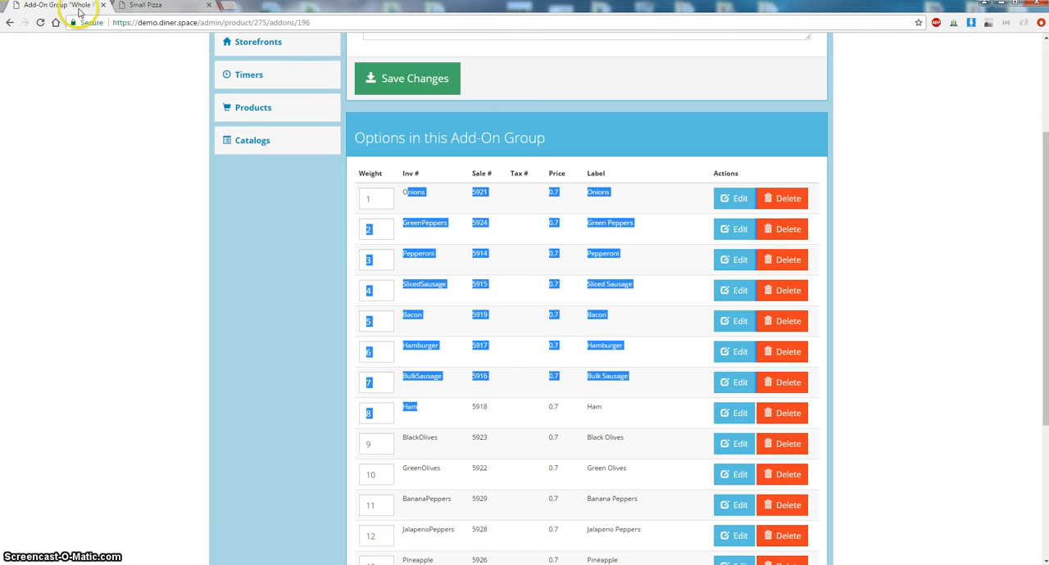
{"action": "left_click", "coordinate": [391, 199]}
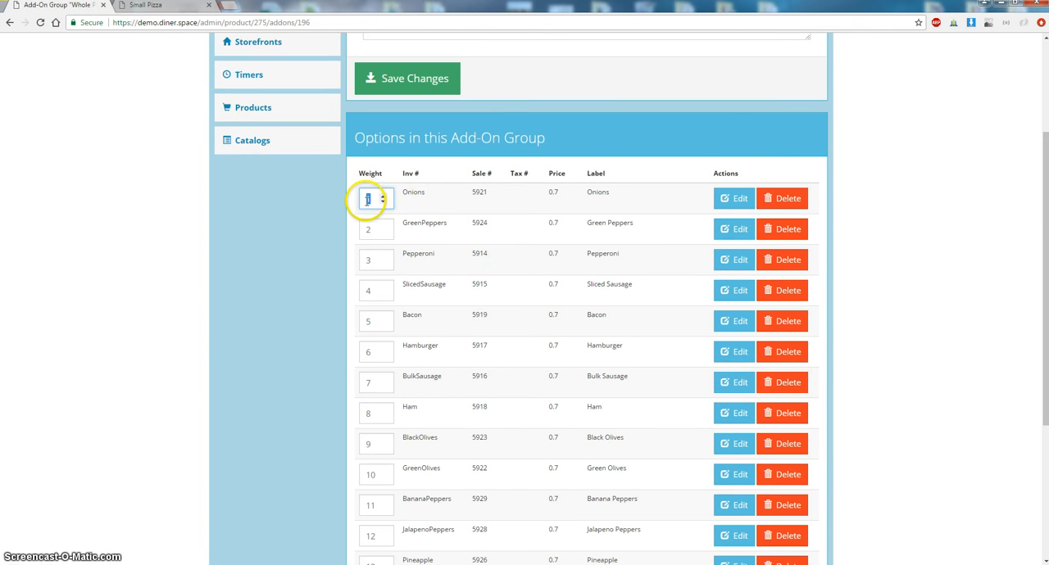
- Review the full list of whole pizza topping items with their weights and prices
{"action": "scroll", "coordinate": [367, 199], "scroll_direction": "down", "scroll_amount": 3}
{"action": "scroll", "coordinate": [382, 318], "scroll_direction": "up", "scroll_amount": 5}
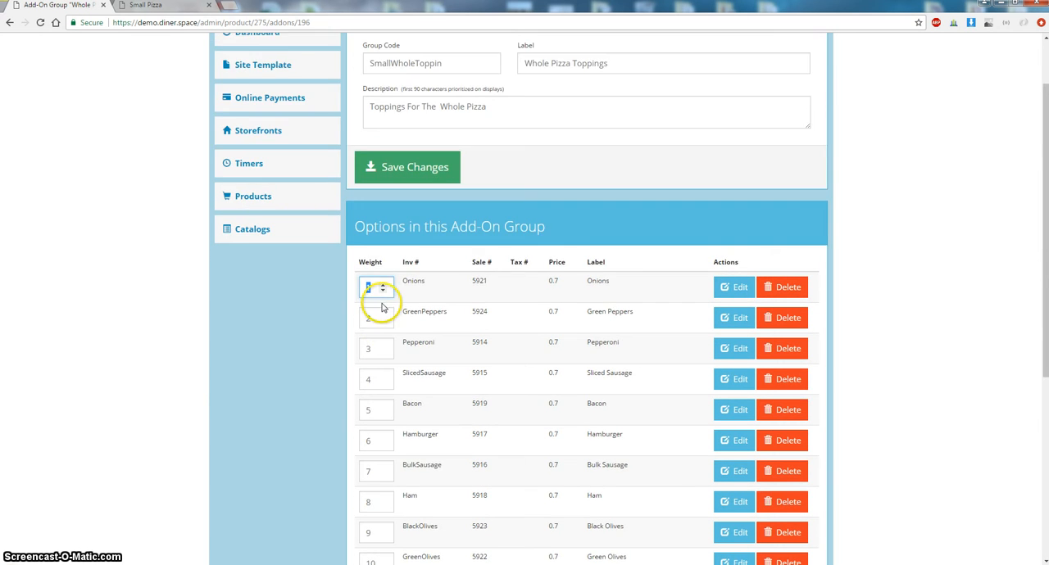
{"action": "scroll", "coordinate": [382, 304], "scroll_direction": "down", "scroll_amount": 3}
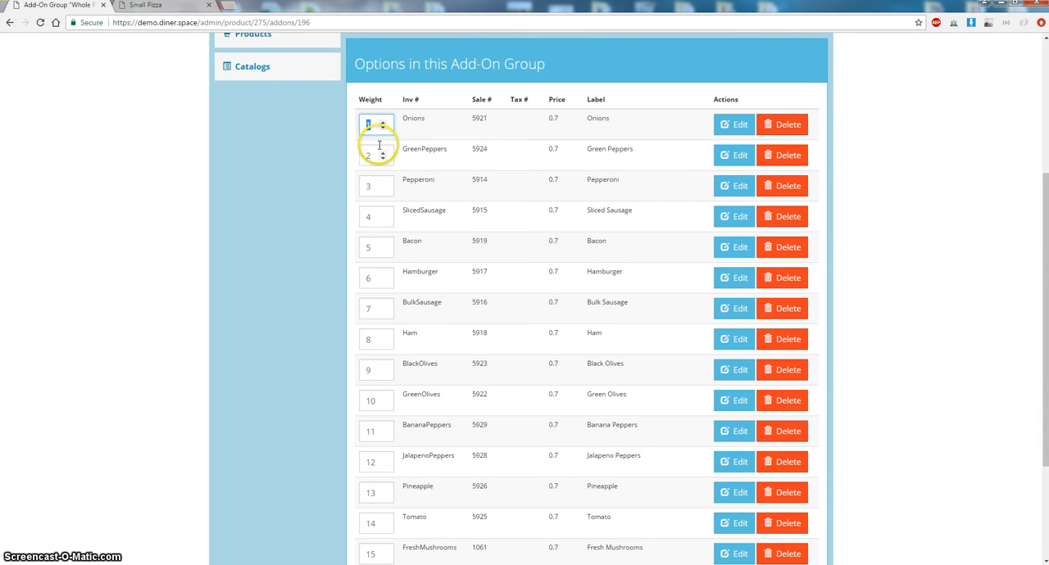
{"action": "scroll", "coordinate": [393, 365], "scroll_direction": "down", "scroll_amount": 2}
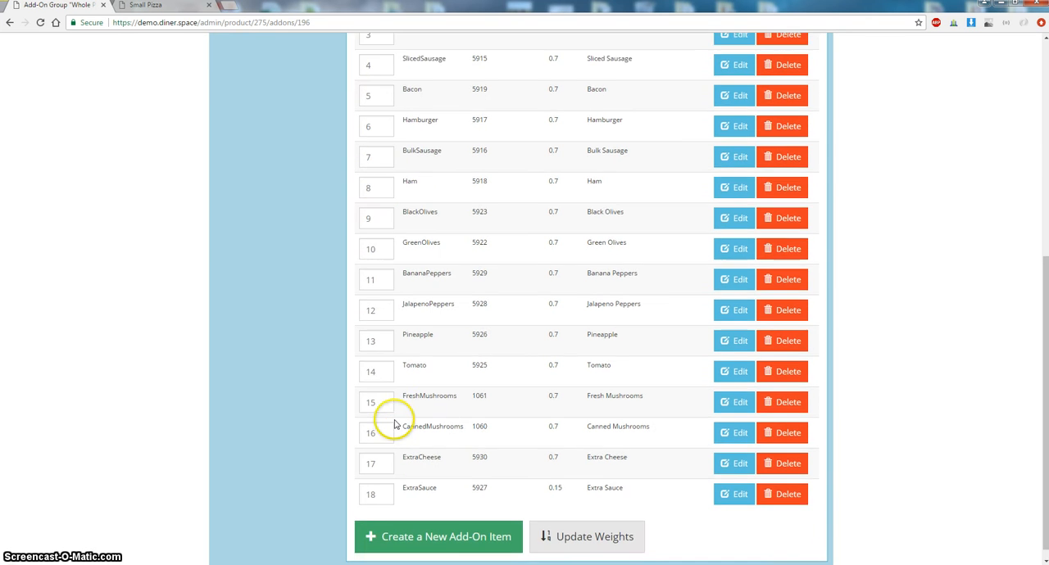
{"action": "left_click", "coordinate": [597, 526]}
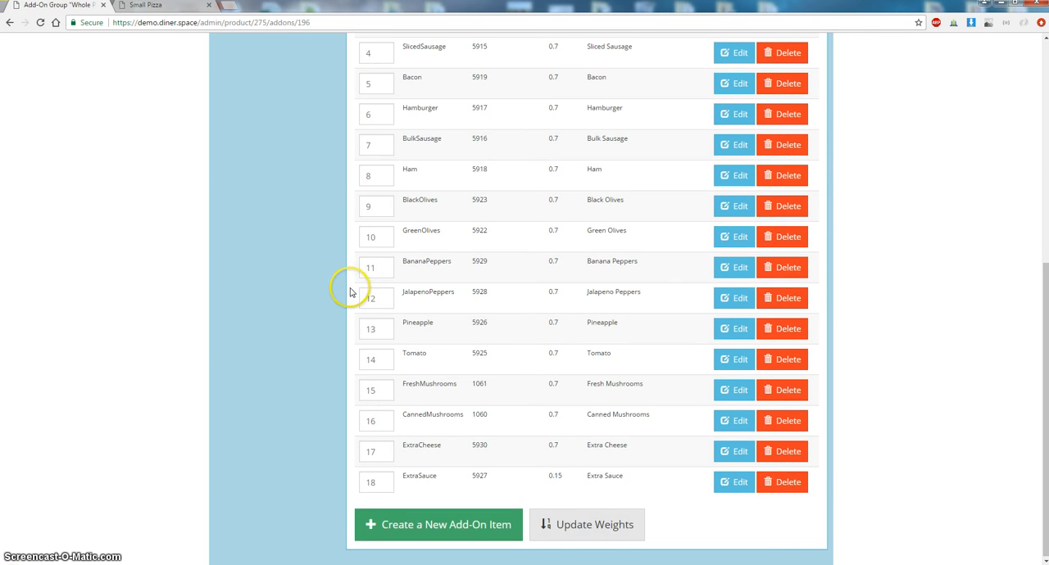
{"action": "scroll", "coordinate": [425, 233], "scroll_direction": "up", "scroll_amount": 5}
{"action": "scroll", "coordinate": [439, 405], "scroll_direction": "down", "scroll_amount": 1}
{"action": "scroll", "coordinate": [430, 352], "scroll_direction": "down", "scroll_amount": 1}
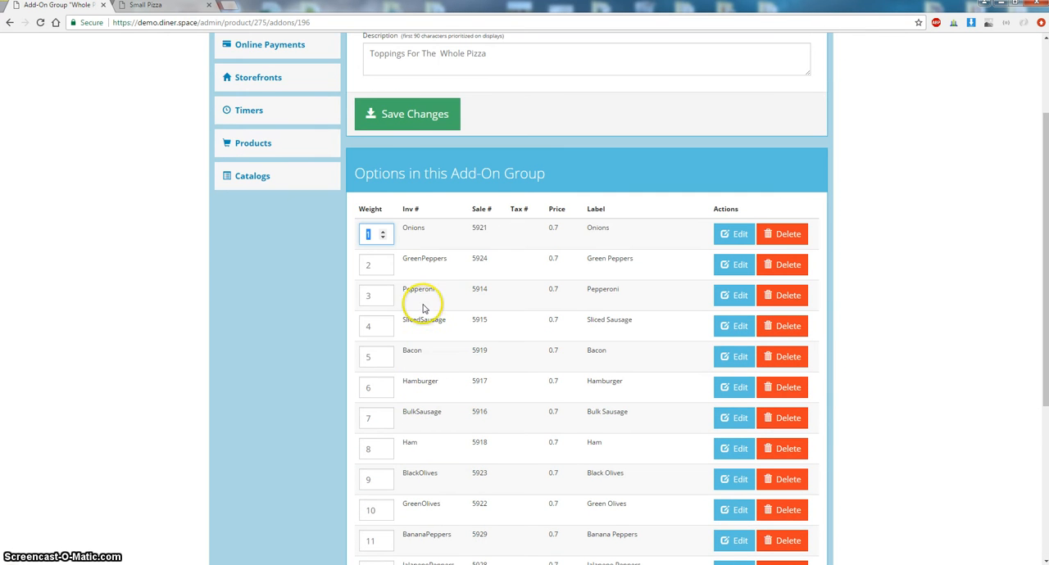
- Examine the whole pizza topping items' inventory codes, sale codes, prices and labels in the add-on list
{"action": "scroll", "coordinate": [415, 276], "scroll_direction": "down", "scroll_amount": 2}
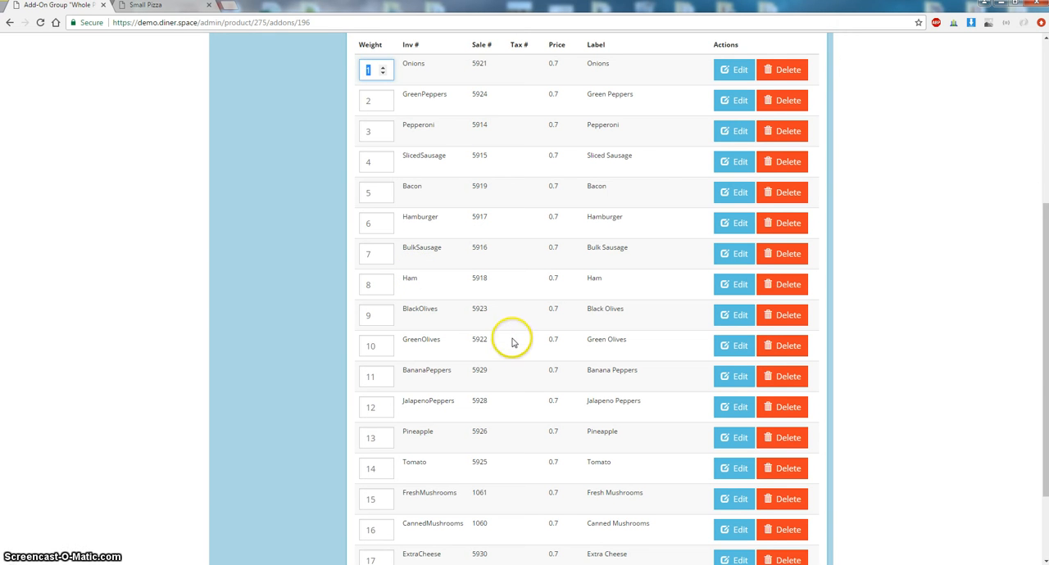
{"action": "scroll", "coordinate": [510, 342], "scroll_direction": "up", "scroll_amount": 1}
{"action": "scroll", "coordinate": [509, 342], "scroll_direction": "up", "scroll_amount": 2}
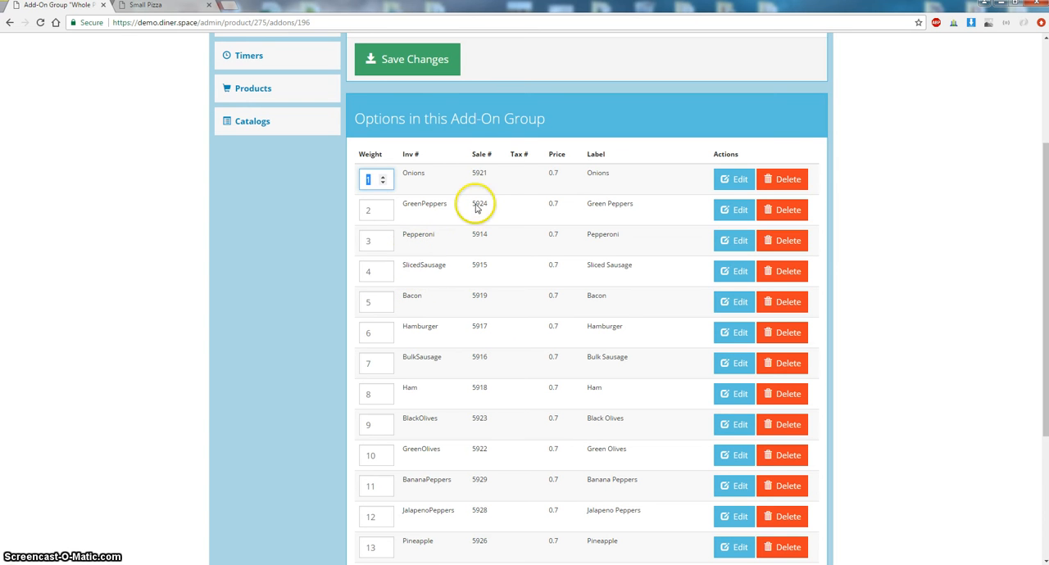
{"action": "double_click", "coordinate": [479, 173]}
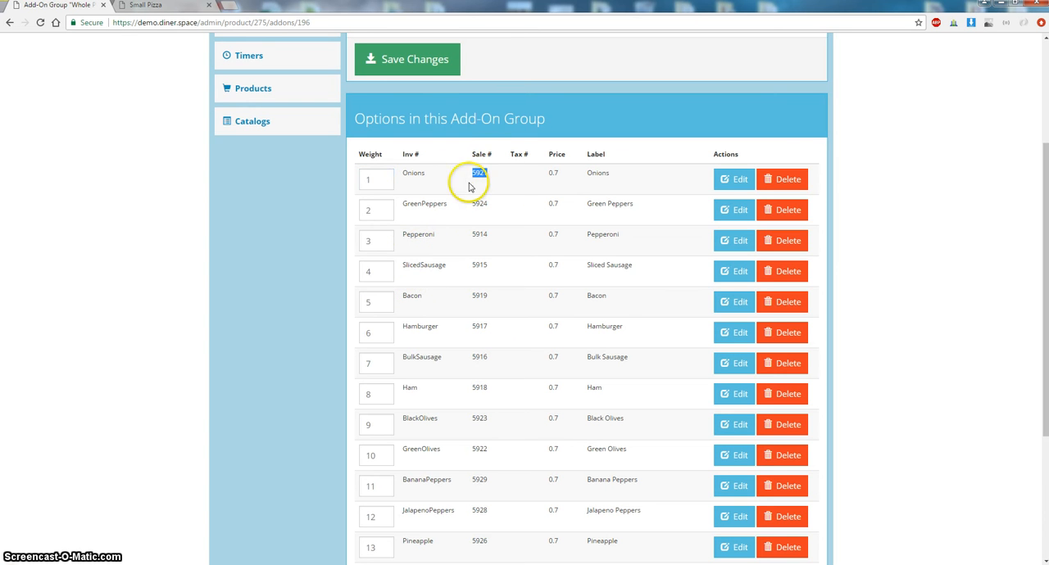
{"action": "double_click", "coordinate": [598, 173]}
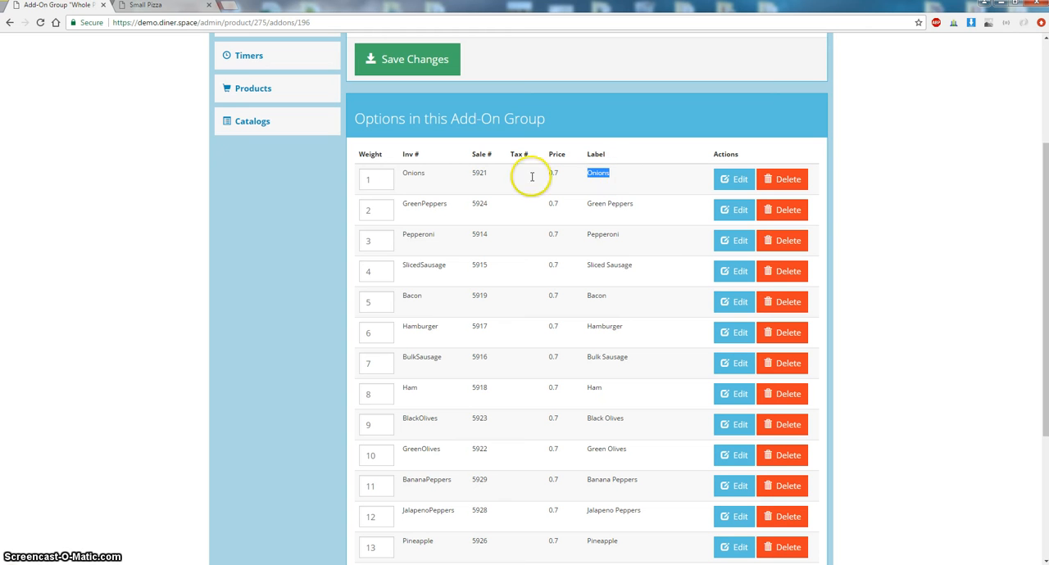
{"action": "double_click", "coordinate": [404, 177]}
{"action": "left_click_drag", "start_coordinate": [597, 205], "coordinate": [628, 204]}
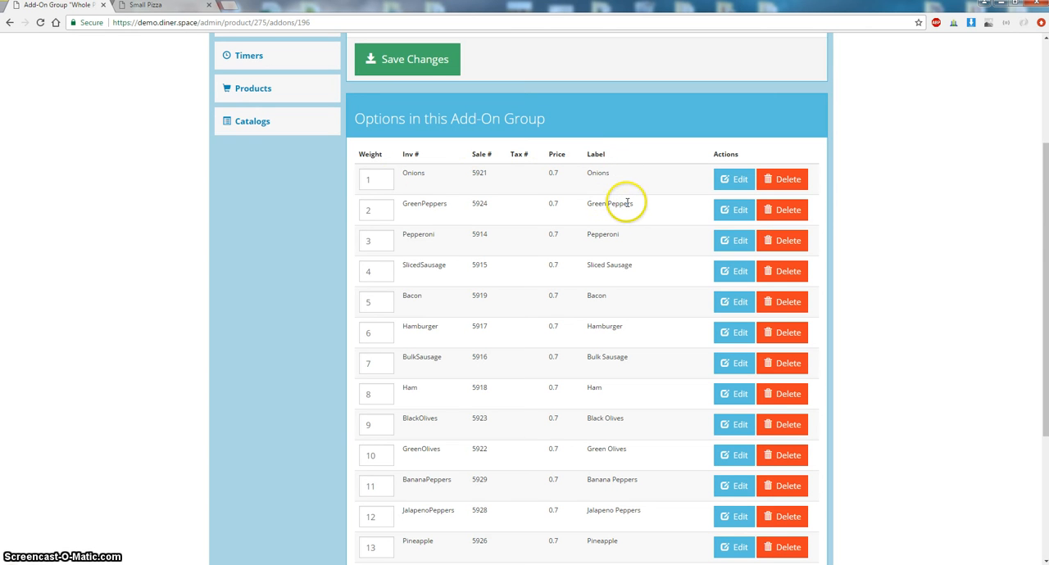
{"action": "left_click_drag", "start_coordinate": [411, 209], "coordinate": [436, 200]}
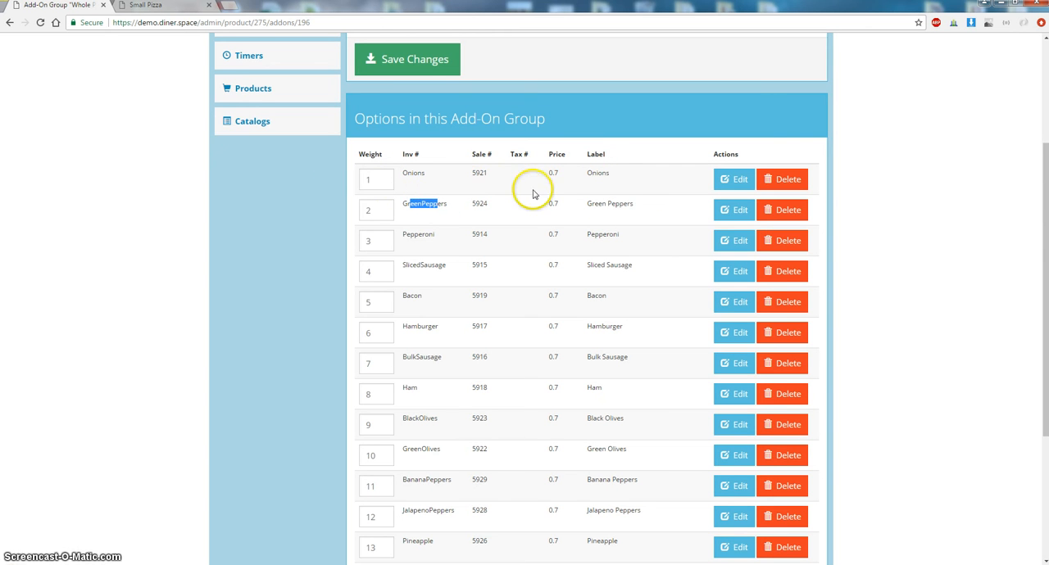
{"action": "scroll", "coordinate": [544, 178], "scroll_direction": "up", "scroll_amount": 1}
{"action": "scroll", "coordinate": [544, 178], "scroll_direction": "up", "scroll_amount": 2}
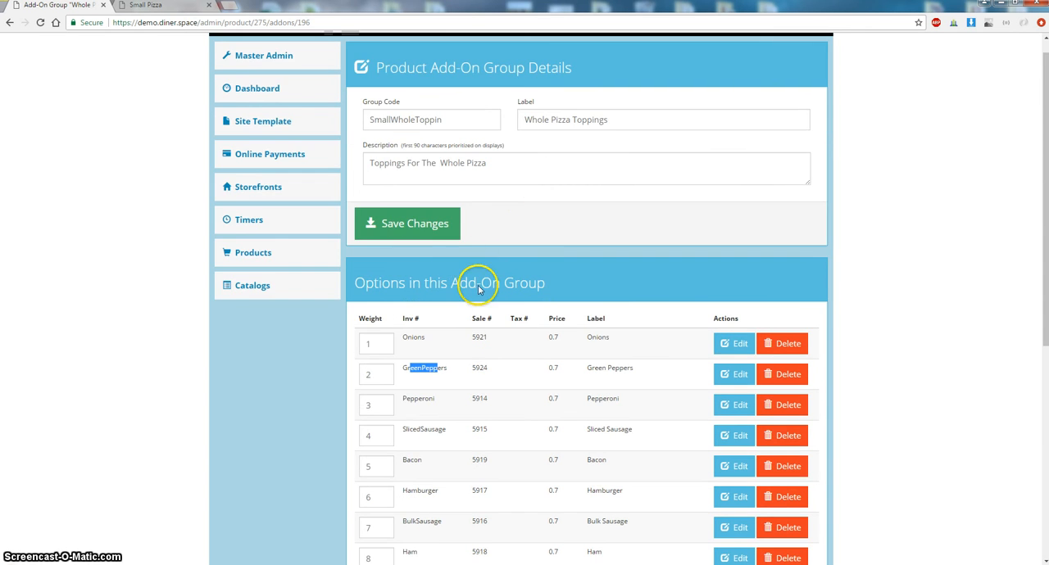
{"action": "scroll", "coordinate": [626, 327], "scroll_direction": "down", "scroll_amount": 2}
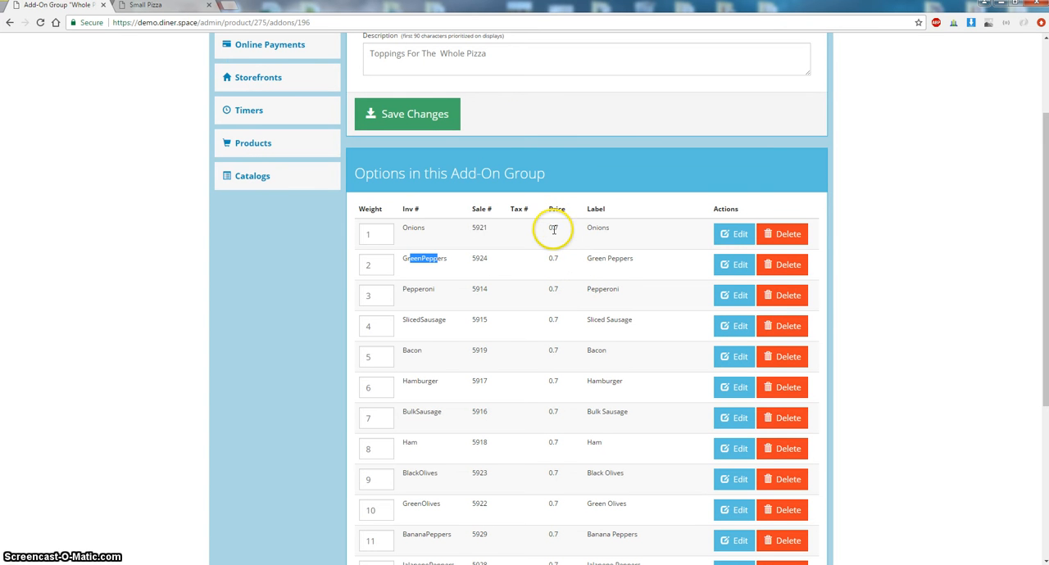
{"action": "left_click", "coordinate": [556, 238]}
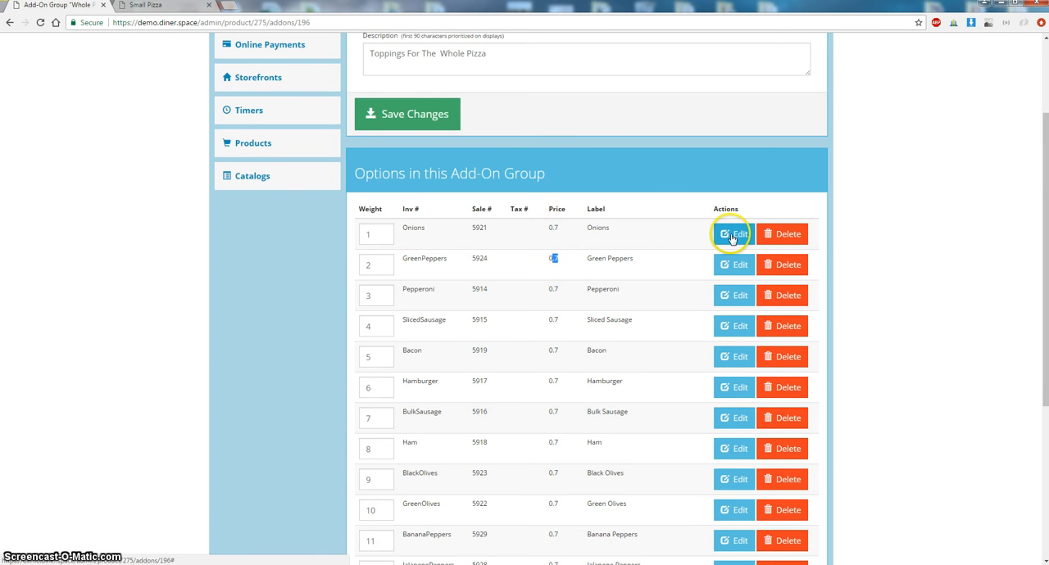
- Open the Onions add-on's edit dialog to review its label, sale, inventory and tax codes and price, then save it
{"action": "left_click", "coordinate": [734, 235]}
{"action": "double_click", "coordinate": [635, 160]}
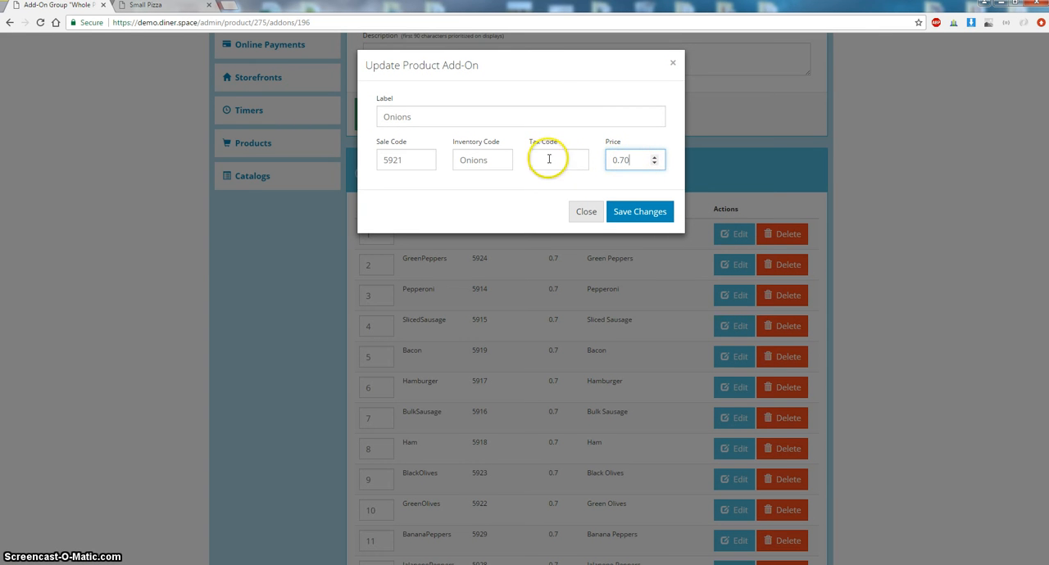
{"action": "left_click", "coordinate": [467, 162]}
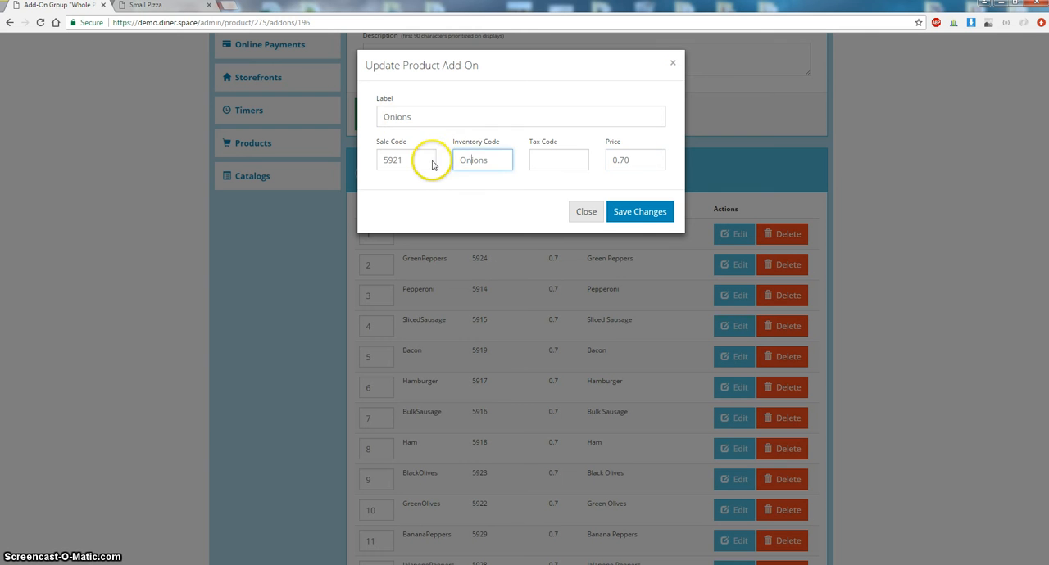
{"action": "double_click", "coordinate": [412, 162]}
{"action": "left_click", "coordinate": [541, 160]}
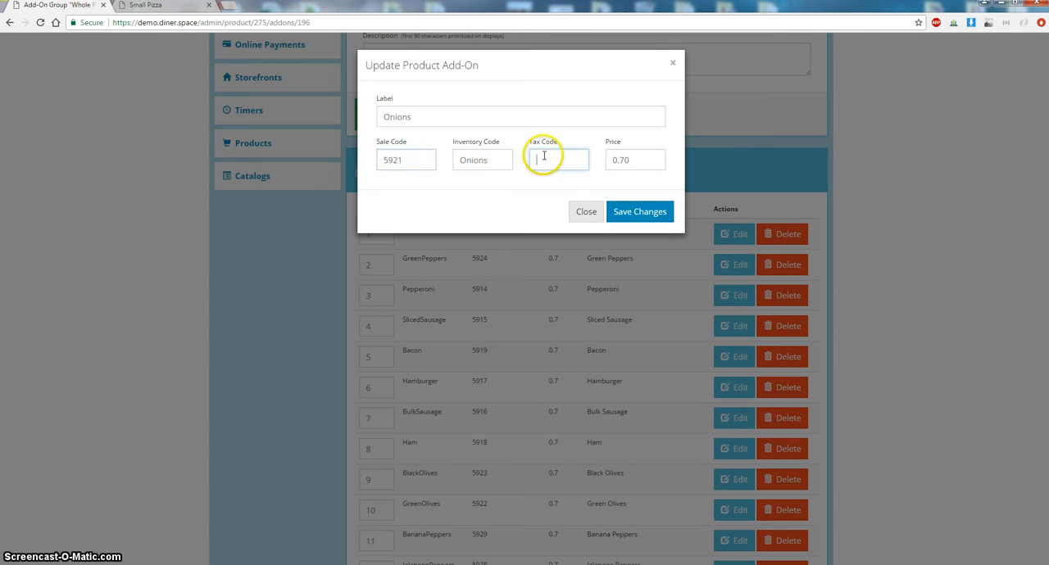
{"action": "left_click", "coordinate": [635, 213]}
{"action": "scroll", "coordinate": [625, 225], "scroll_direction": "down", "scroll_amount": 2}
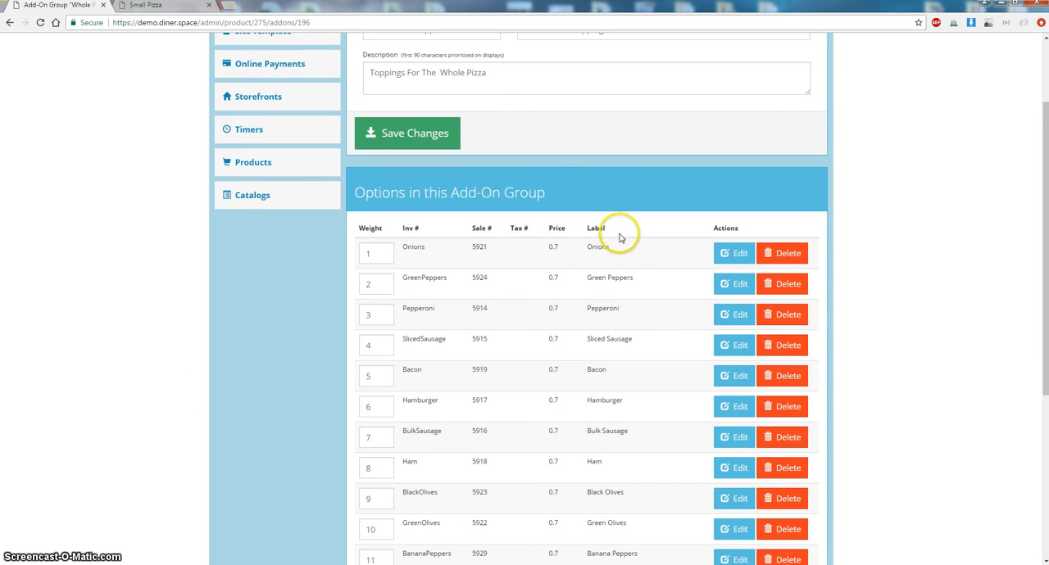
{"action": "scroll", "coordinate": [481, 168], "scroll_direction": "up", "scroll_amount": 2}
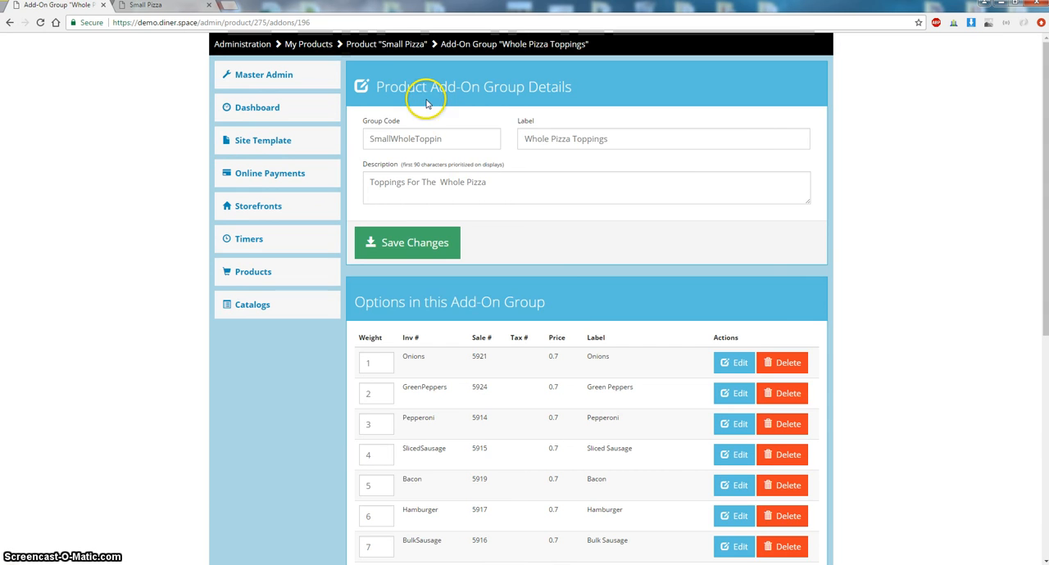
- Return to the Small Pizza product and review its option groups, add-on groups and linked Pizza catalog
{"action": "left_click", "coordinate": [391, 47]}
{"action": "scroll", "coordinate": [519, 286], "scroll_direction": "down", "scroll_amount": 6}
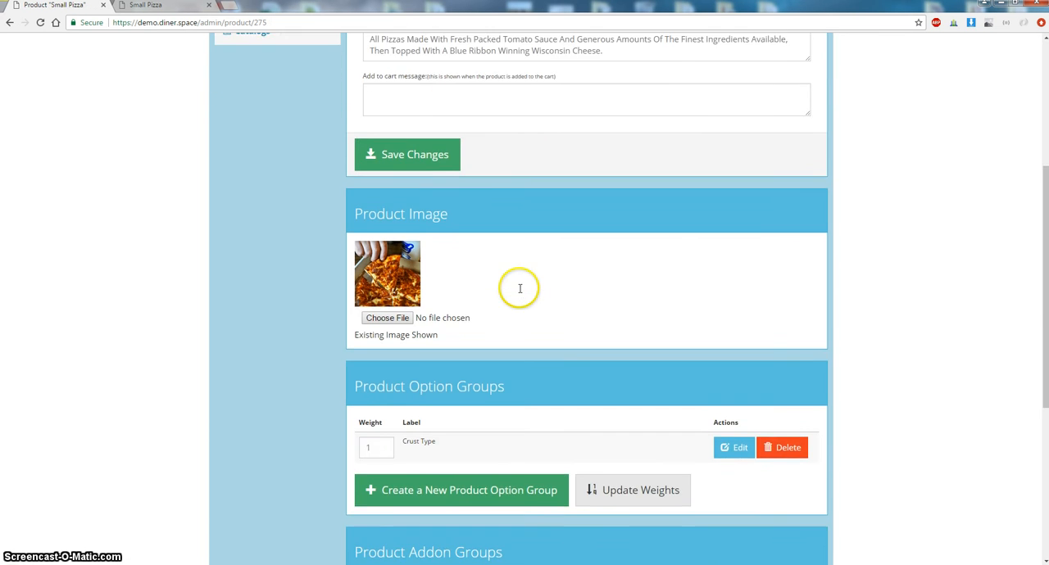
{"action": "scroll", "coordinate": [520, 292], "scroll_direction": "down", "scroll_amount": 1}
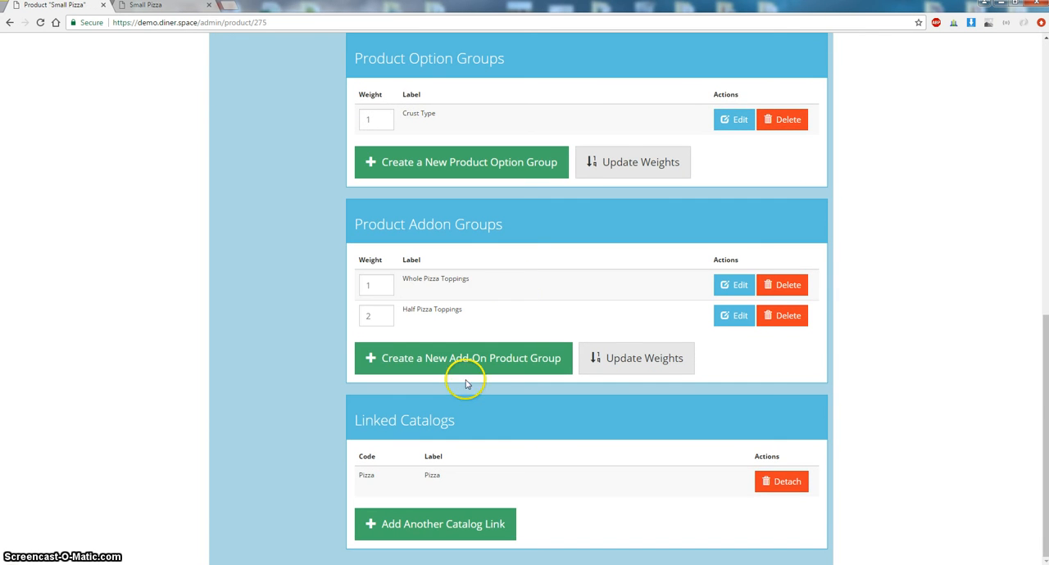
{"action": "left_click_drag", "start_coordinate": [400, 421], "coordinate": [366, 416]}
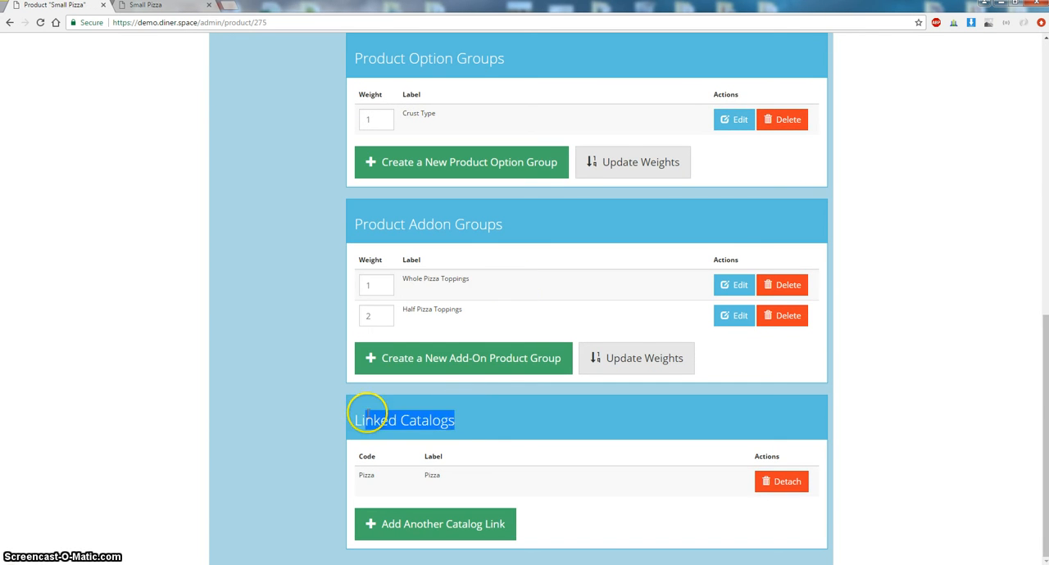
{"action": "double_click", "coordinate": [442, 476]}
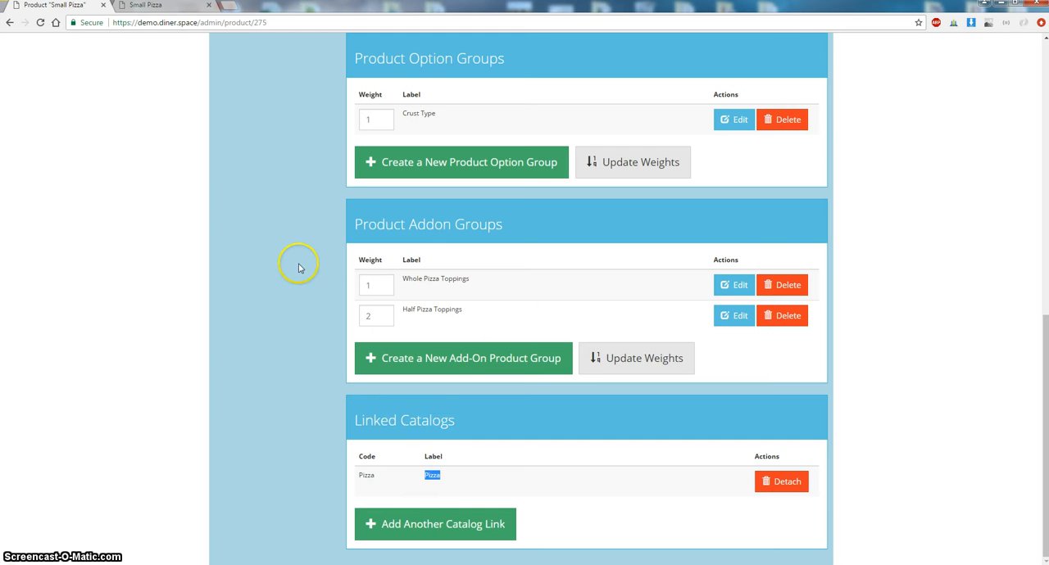
- Switch to the storefront tab, open Our Menu and expand then collapse the Pizza category
{"action": "left_click", "coordinate": [136, 6]}
{"action": "scroll", "coordinate": [276, 129], "scroll_direction": "up", "scroll_amount": 1}
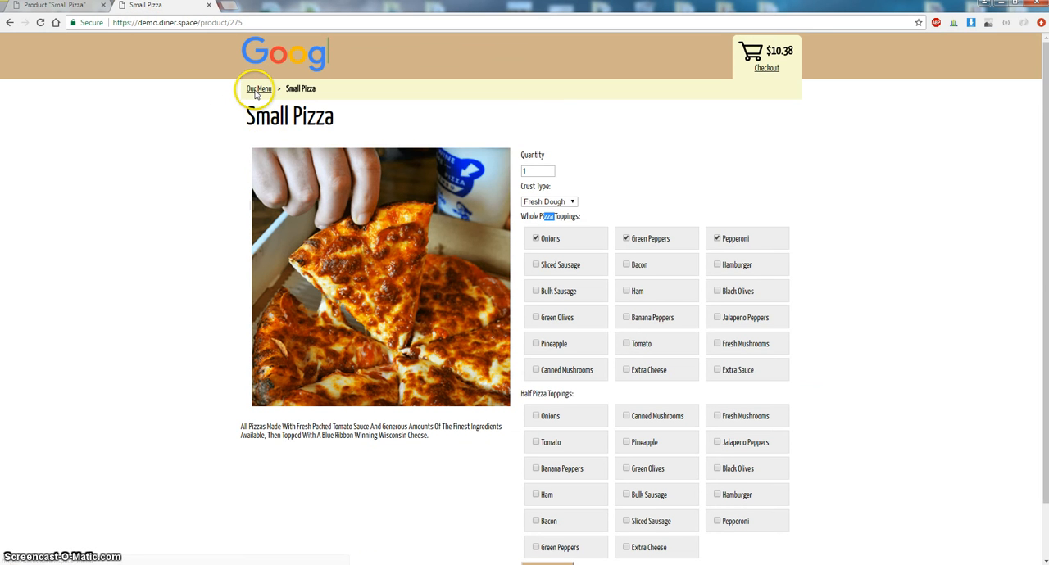
{"action": "left_click", "coordinate": [257, 90]}
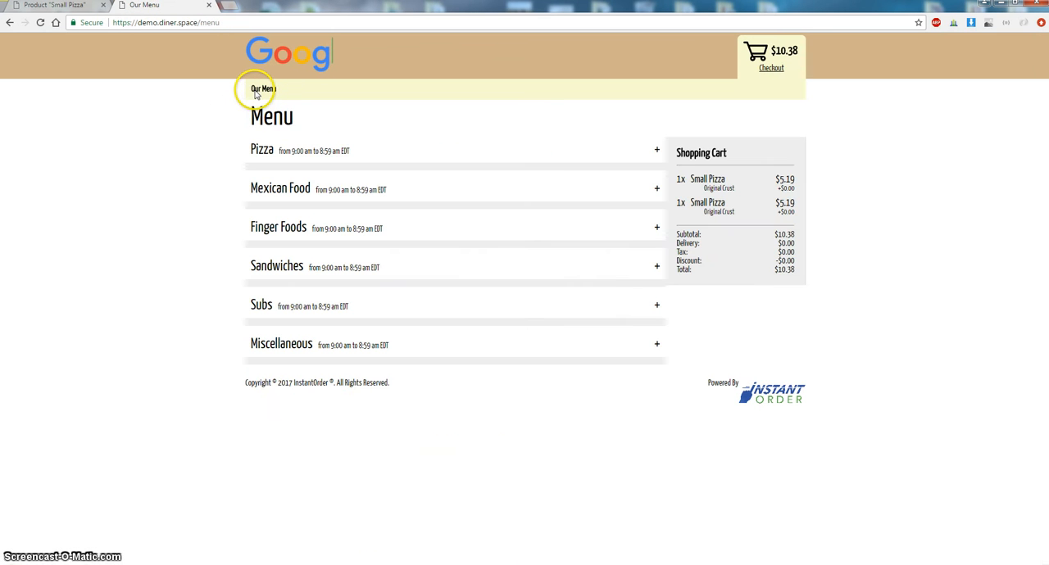
{"action": "left_click", "coordinate": [351, 151]}
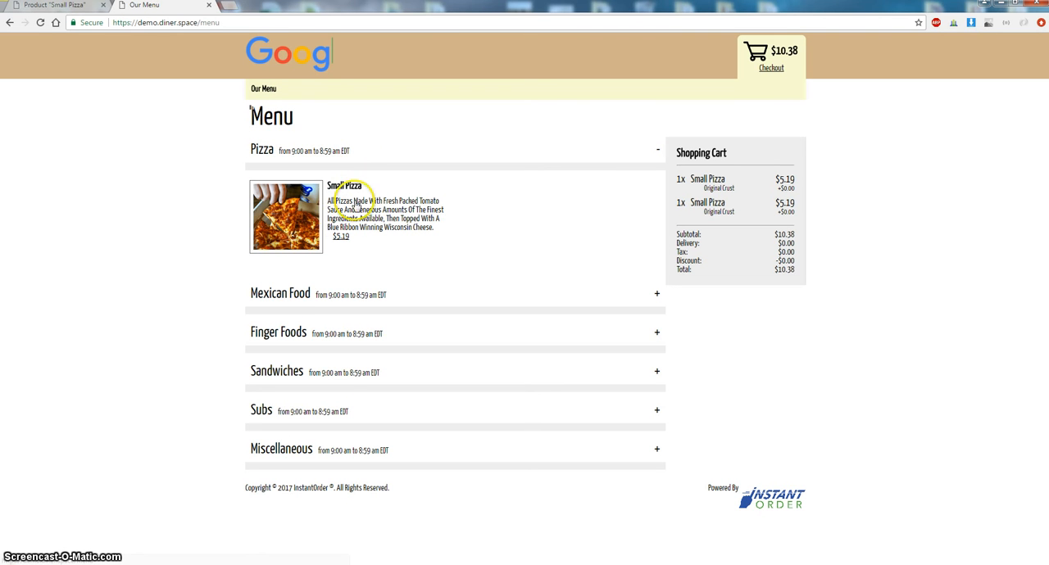
{"action": "left_click", "coordinate": [279, 150]}
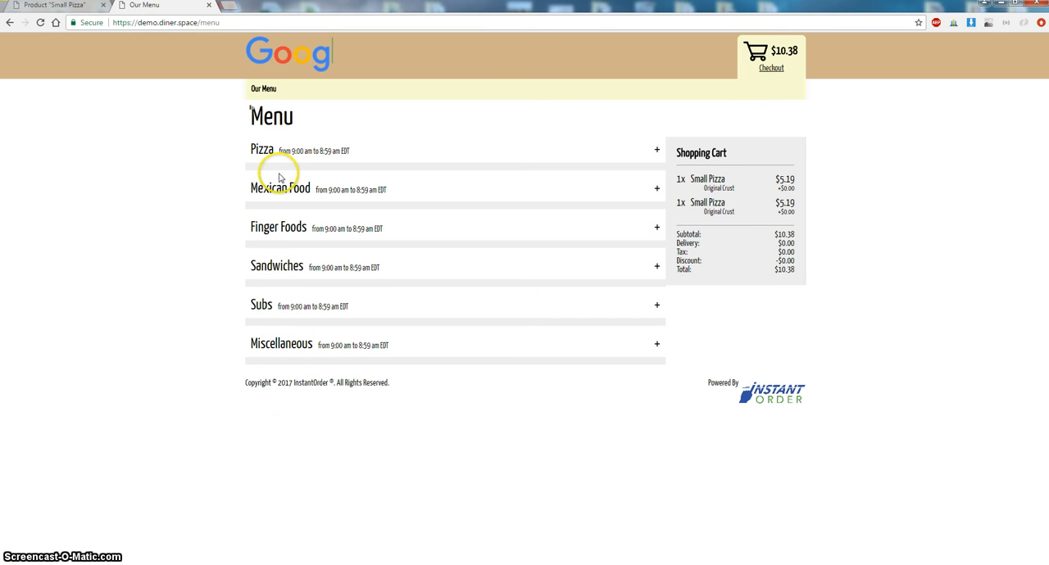
- Open the new Pizza product from My Products and review its details, image and empty group sections
{"action": "left_click", "coordinate": [68, 6]}
{"action": "scroll", "coordinate": [405, 401], "scroll_direction": "up", "scroll_amount": 7}
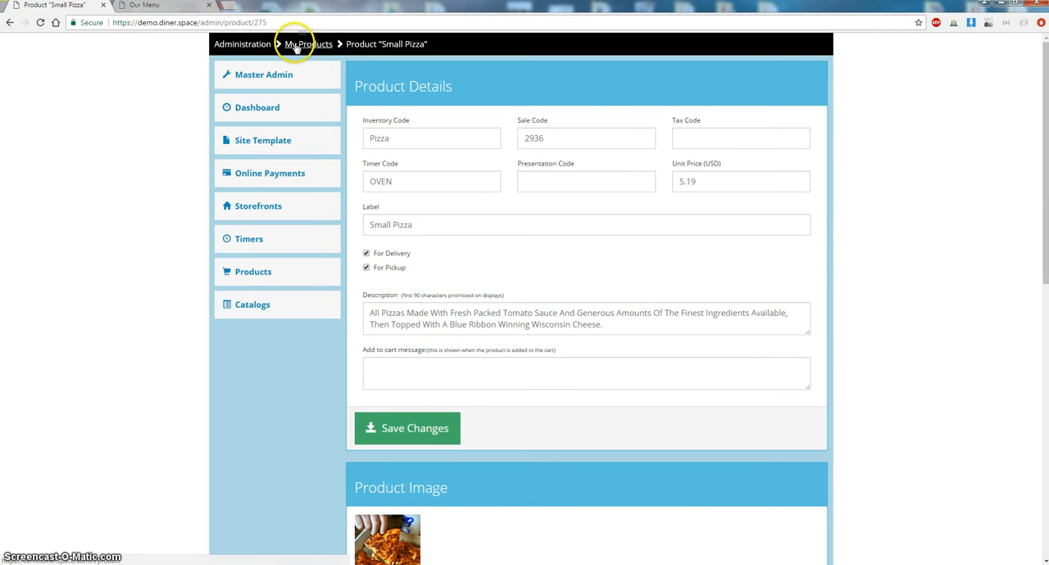
{"action": "scroll", "coordinate": [475, 234], "scroll_direction": "down", "scroll_amount": 10}
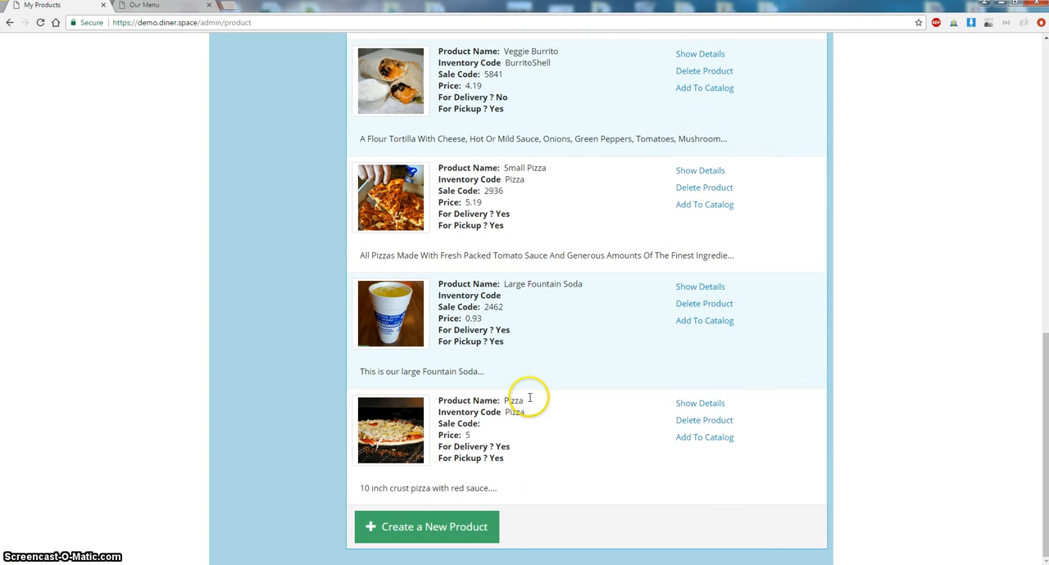
{"action": "left_click", "coordinate": [693, 403]}
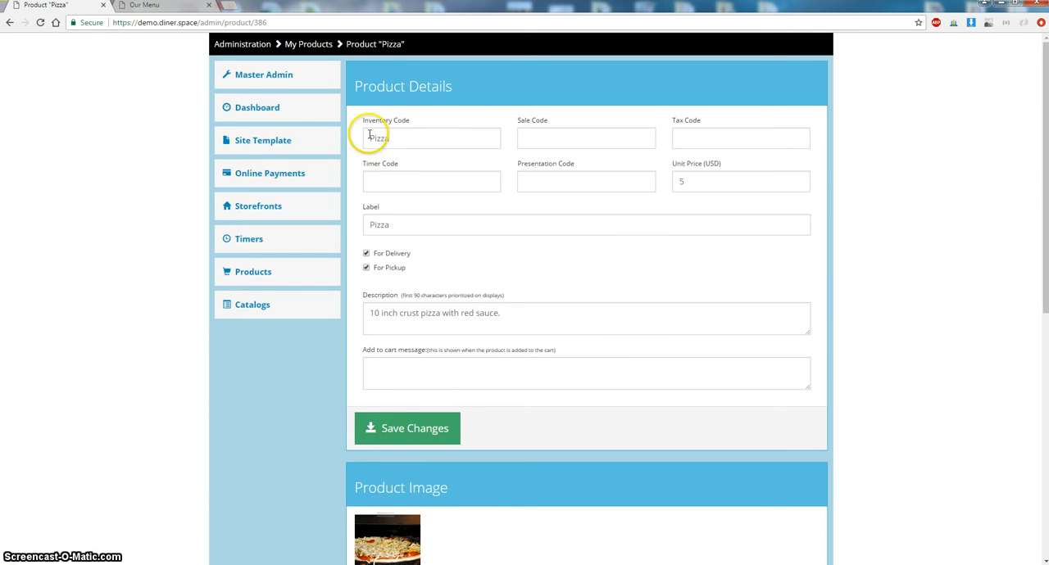
{"action": "double_click", "coordinate": [678, 181]}
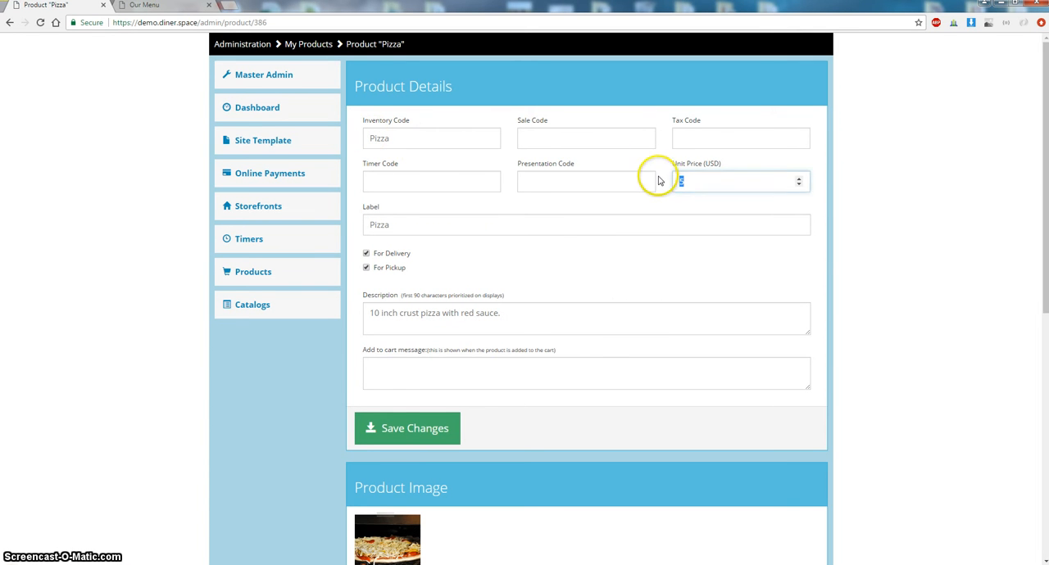
{"action": "left_click", "coordinate": [504, 314]}
{"action": "scroll", "coordinate": [499, 311], "scroll_direction": "down", "scroll_amount": 4}
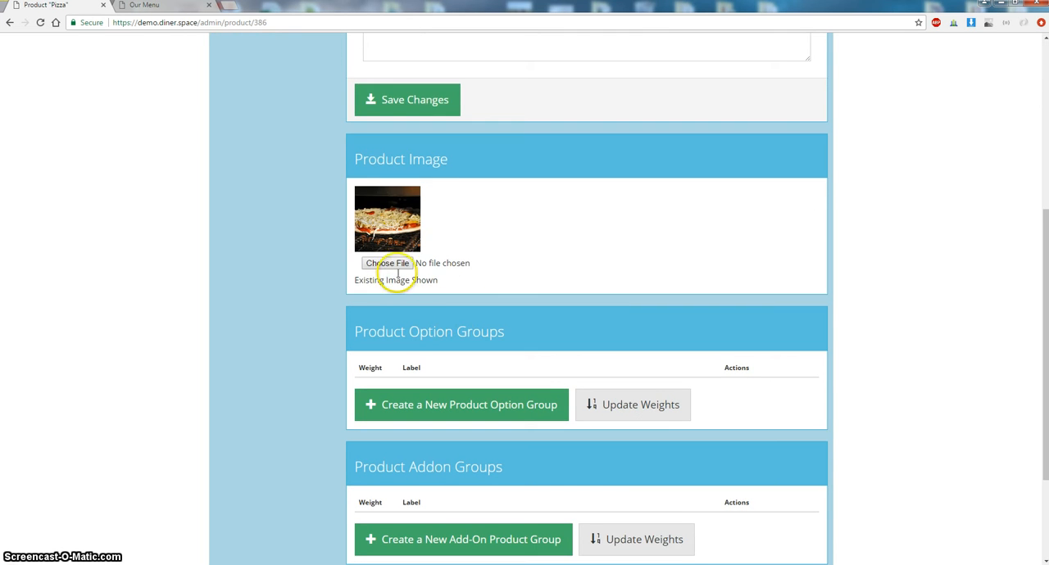
{"action": "scroll", "coordinate": [401, 278], "scroll_direction": "down", "scroll_amount": 2}
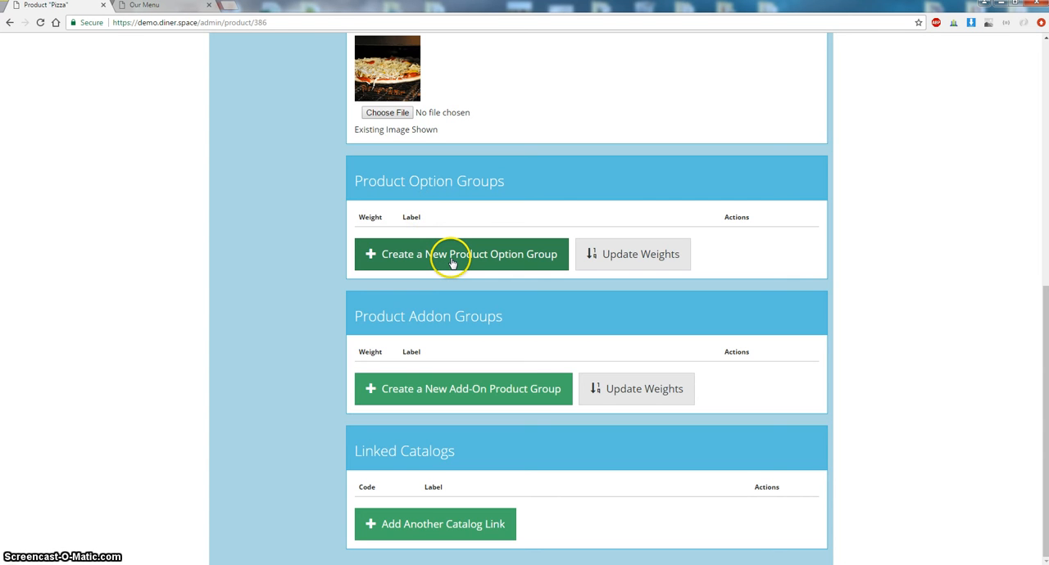
- Create a product option group with code PizzaCrustType, label Crust Type and description Select Your Crust Type
{"action": "left_click", "coordinate": [451, 261]}
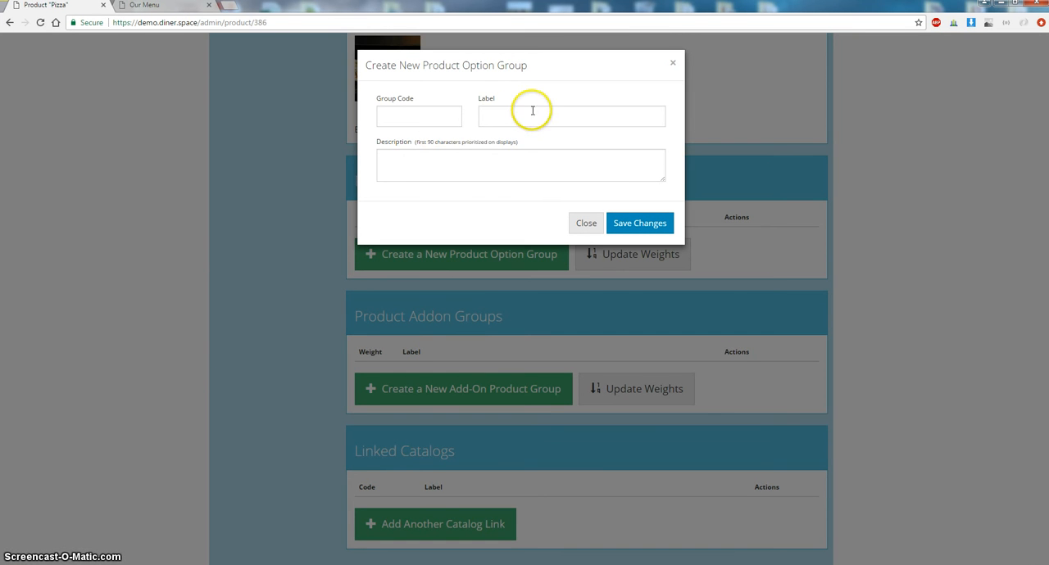
{"action": "left_click", "coordinate": [503, 174]}
{"action": "left_click", "coordinate": [514, 123]}
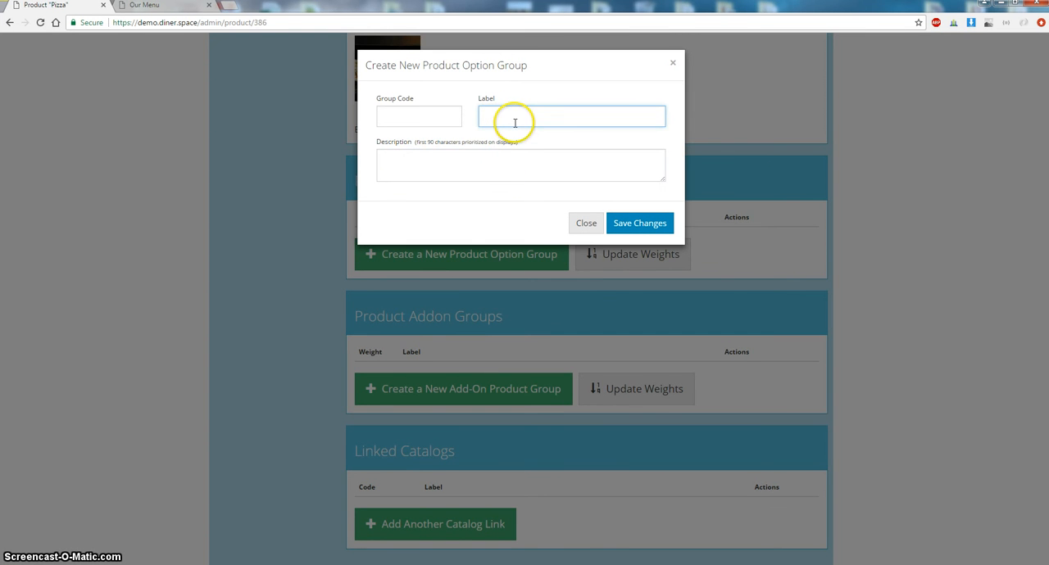
{"action": "type", "text": "Crust Type"}
{"action": "left_click", "coordinate": [429, 163]}
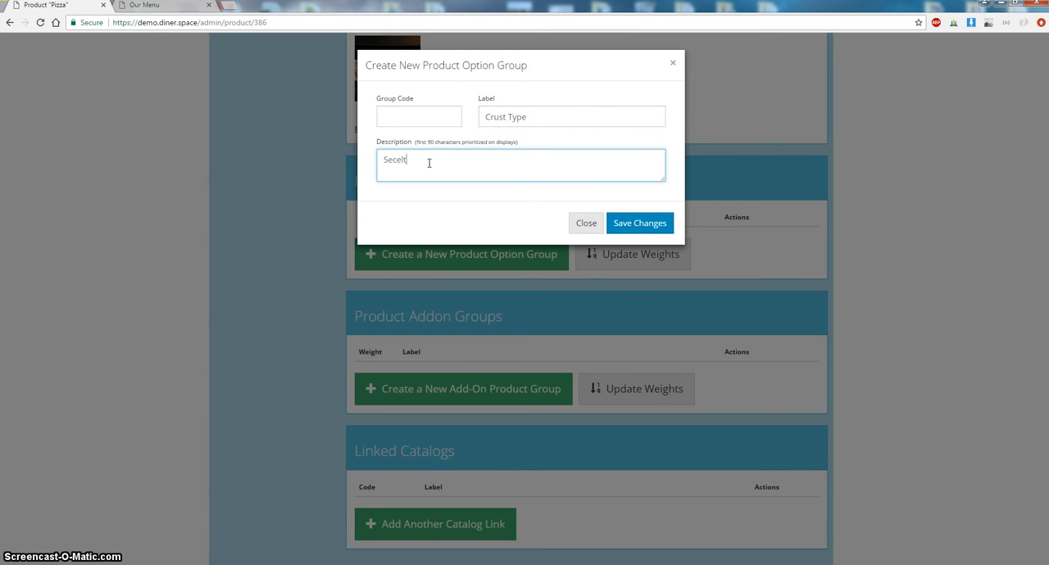
{"action": "key", "text": "BackSpace"}
{"action": "type", "text": "lect Your Crust Typ"}
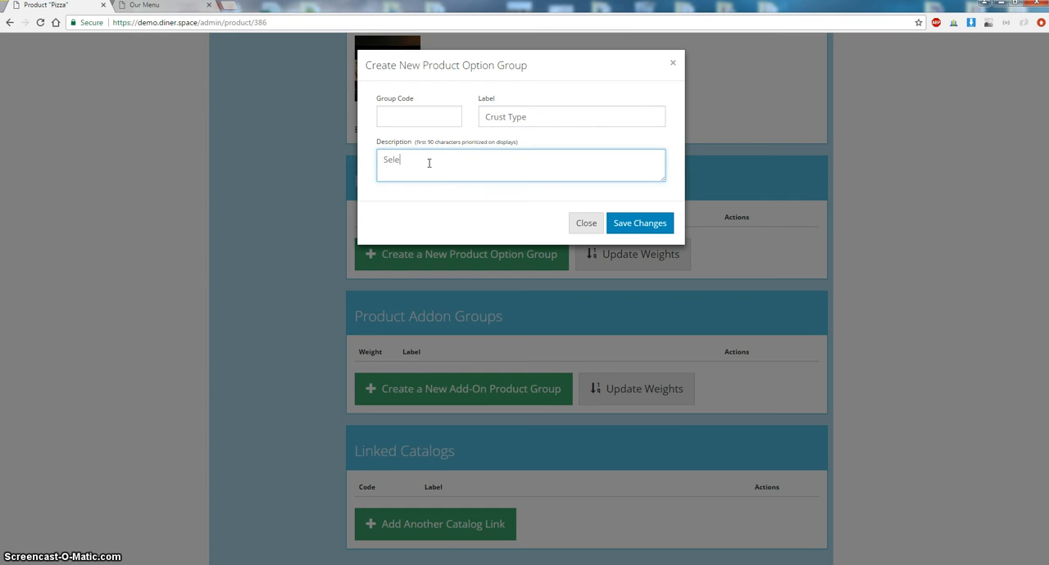
{"action": "left_click", "coordinate": [428, 119]}
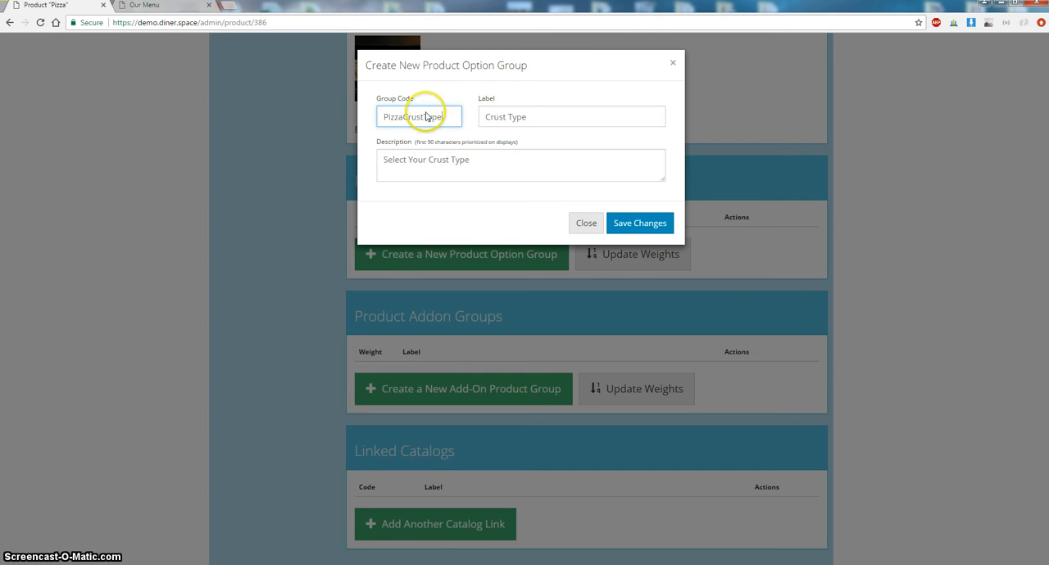
{"action": "left_click_drag", "start_coordinate": [382, 118], "coordinate": [498, 118]}
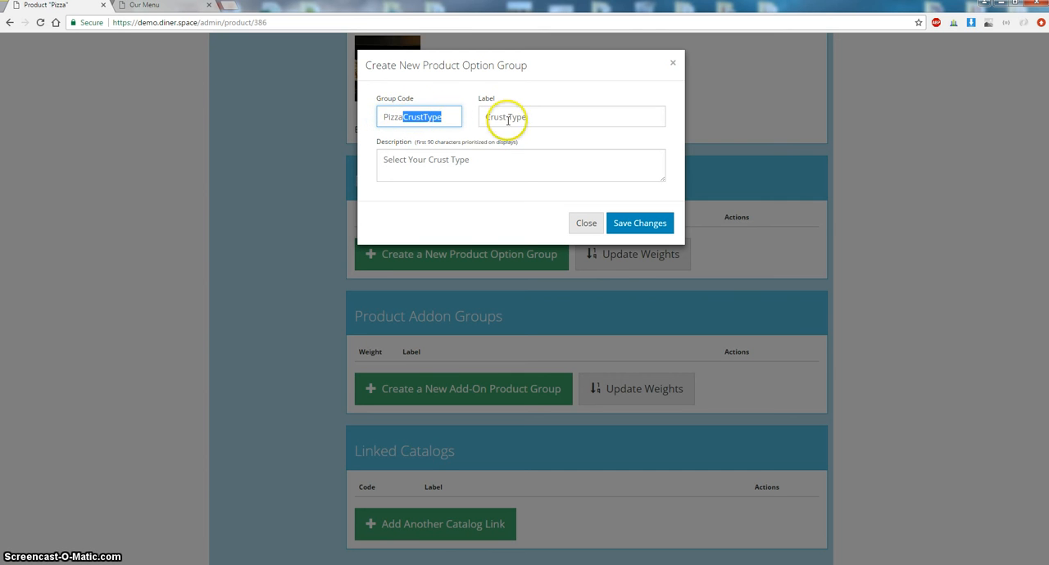
{"action": "left_click", "coordinate": [638, 224]}
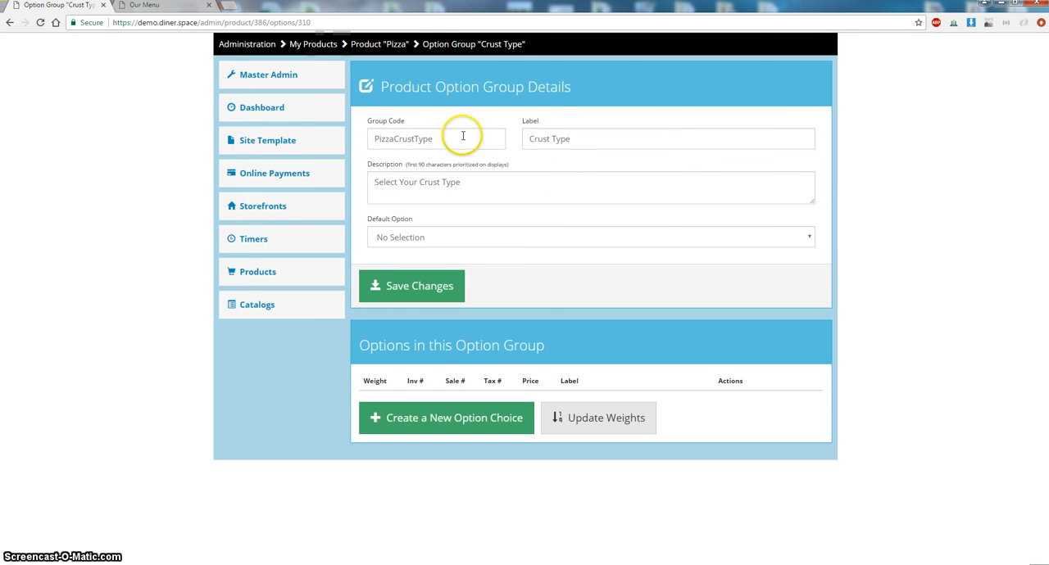
- Add an option choice labelled Original Crust with inventory code OriginalCrust and price 0.00 to the Crust Type group
{"action": "left_click", "coordinate": [471, 422]}
{"action": "left_click", "coordinate": [407, 115]}
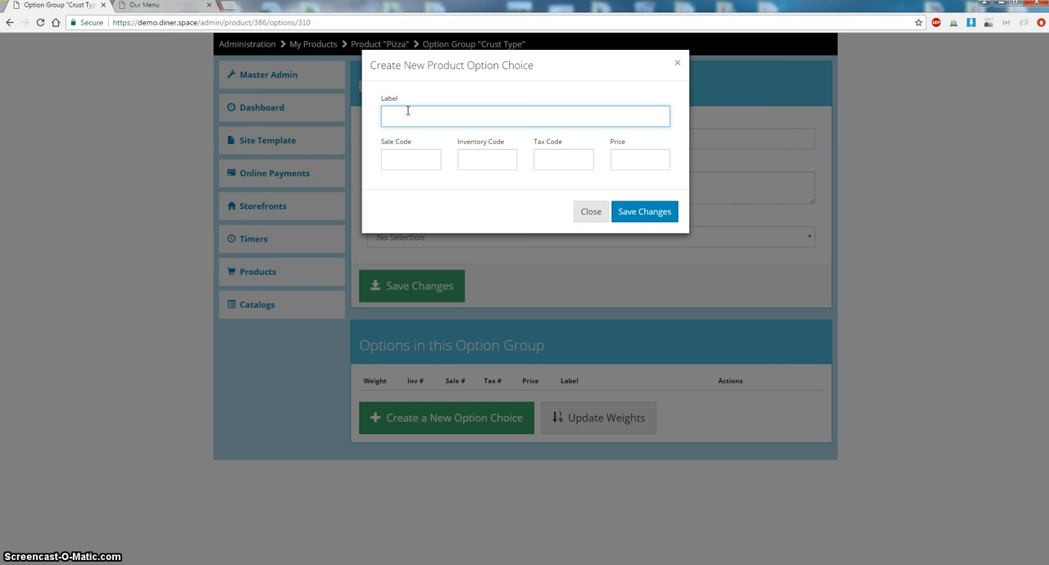
{"action": "type", "text": "Original Crust"}
{"action": "left_click_drag", "start_coordinate": [443, 116], "coordinate": [389, 123]}
{"action": "key", "text": "ctrl+c"}
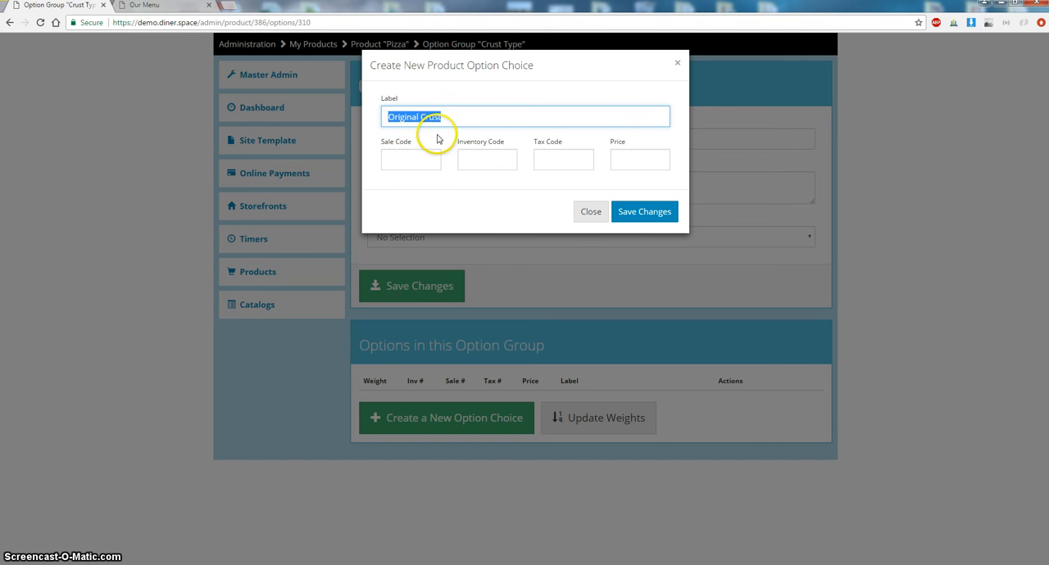
{"action": "left_click", "coordinate": [480, 163]}
{"action": "key", "text": "ctrl+v"}
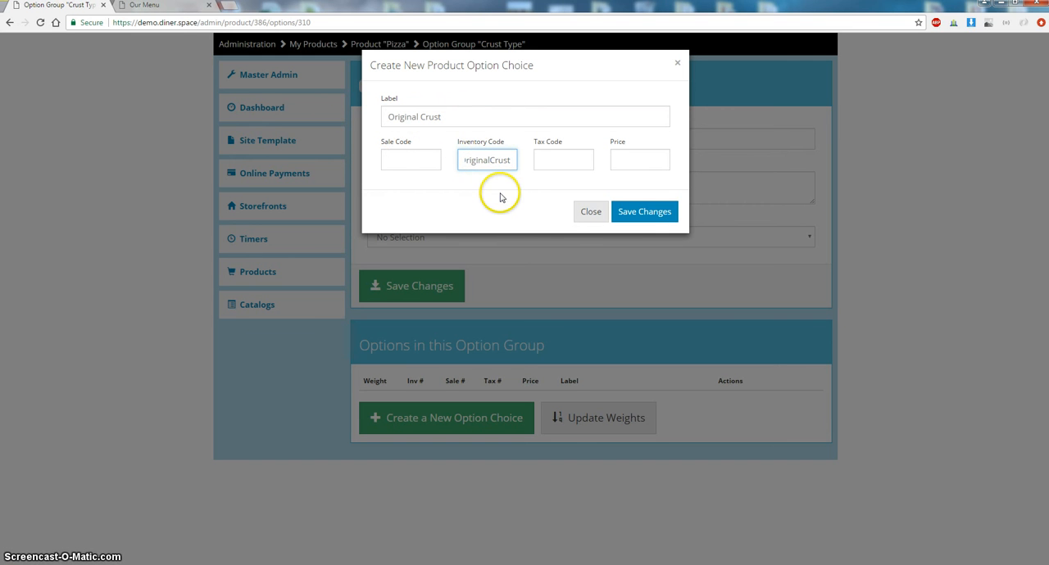
{"action": "key", "text": "BackSpace"}
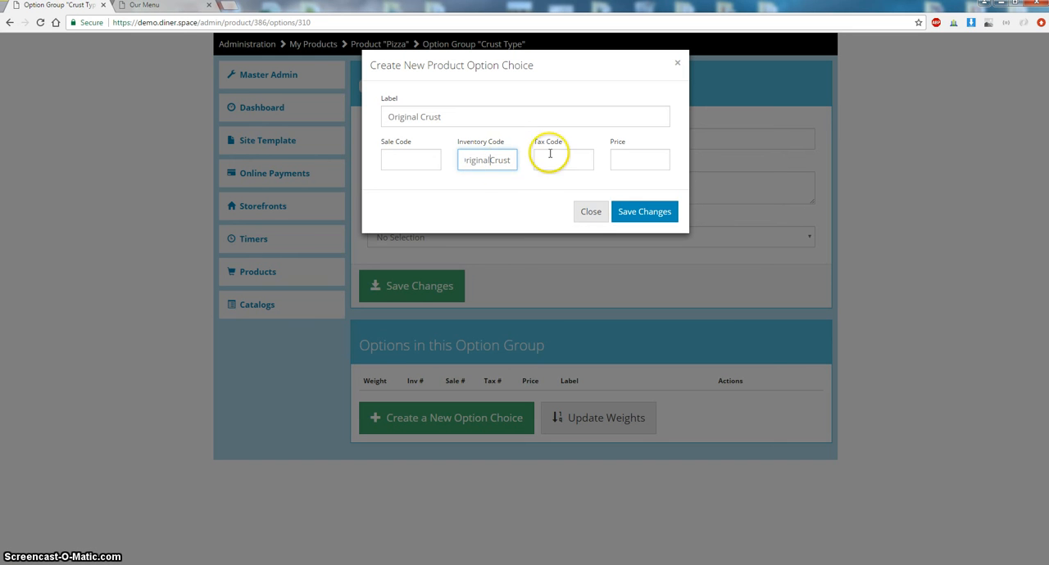
{"action": "left_click", "coordinate": [636, 160]}
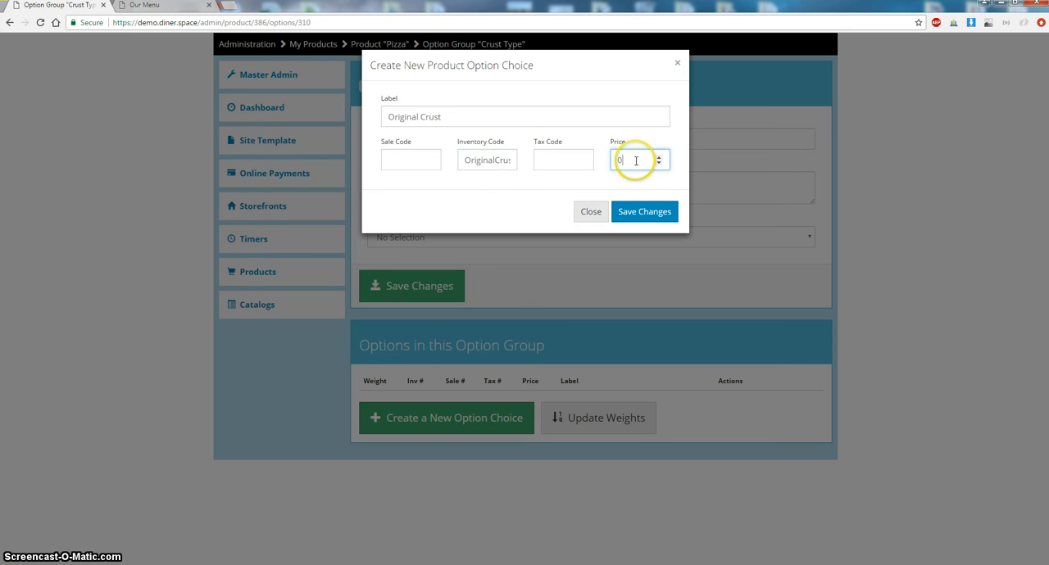
{"action": "left_click", "coordinate": [564, 164]}
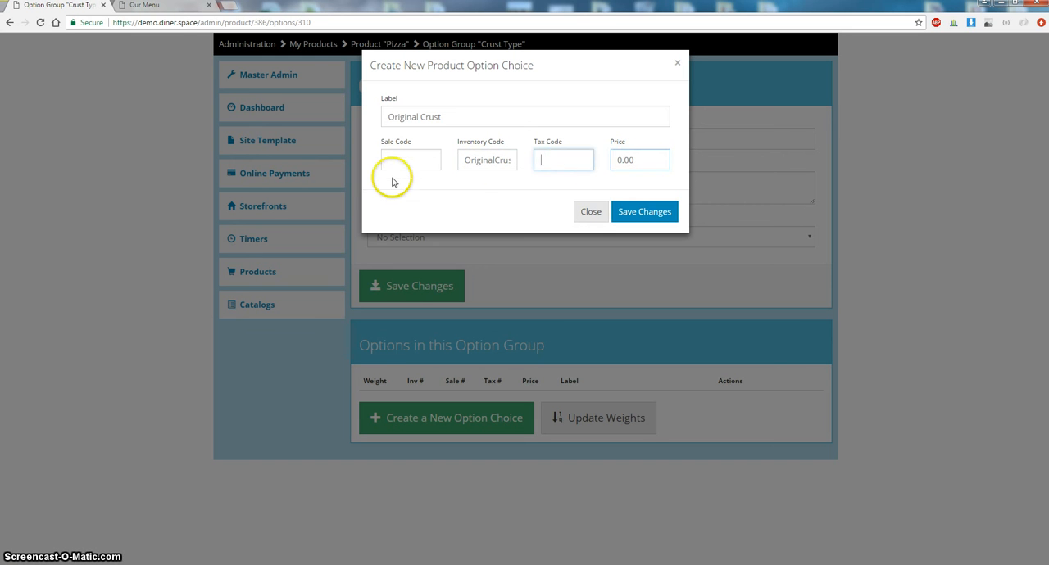
{"action": "left_click", "coordinate": [412, 160]}
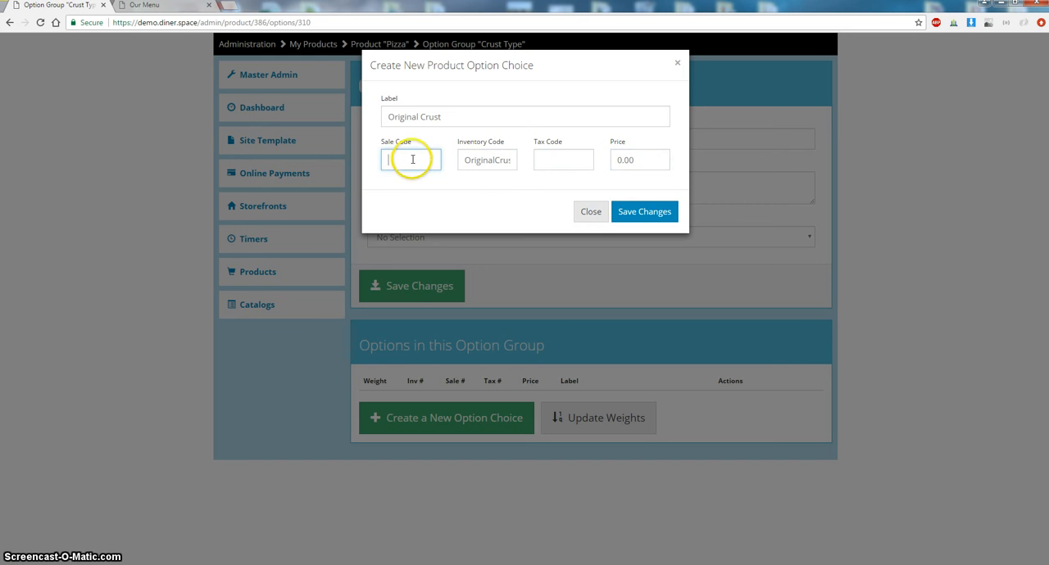
{"action": "left_click", "coordinate": [636, 216]}
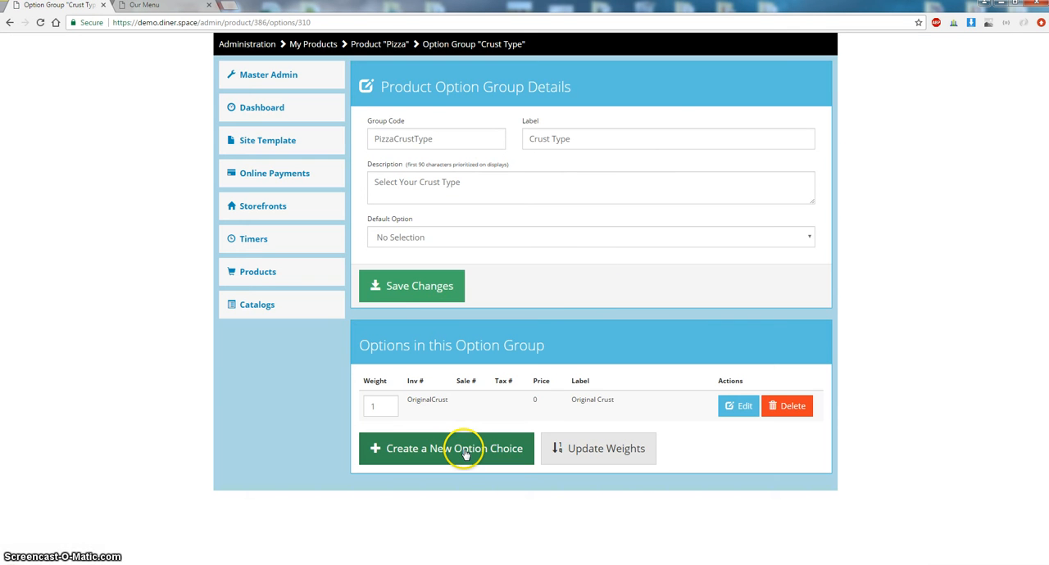
- Add a second option choice labelled Fresh Dough with inventory code FreshDough and price 0.00
{"action": "left_click", "coordinate": [464, 450]}
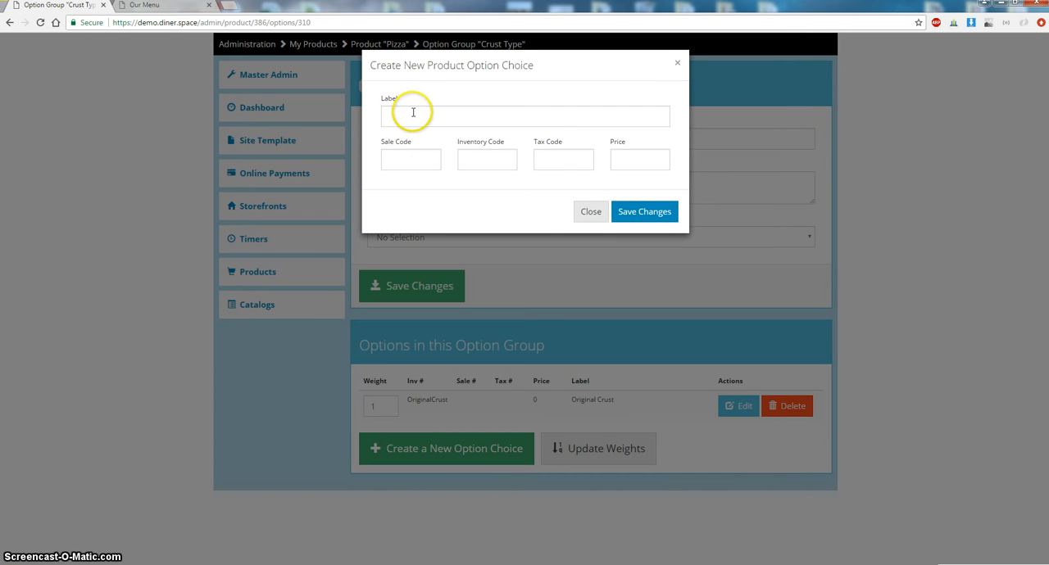
{"action": "left_click", "coordinate": [413, 113]}
{"action": "type", "text": "Fresh"}
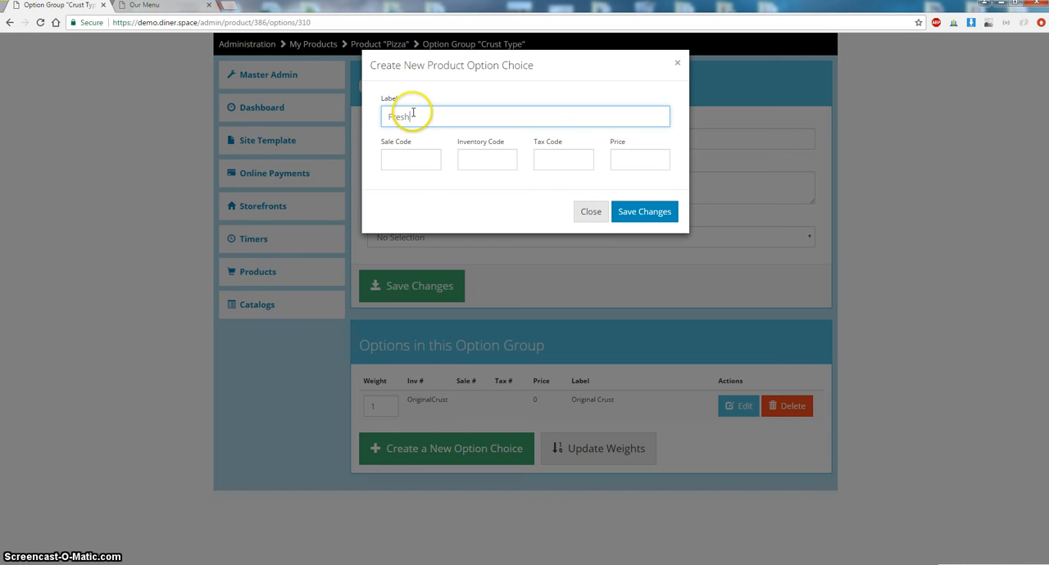
{"action": "type", "text": " B"}
{"action": "type", "text": "ough"}
{"action": "key", "text": "ctrl+a"}
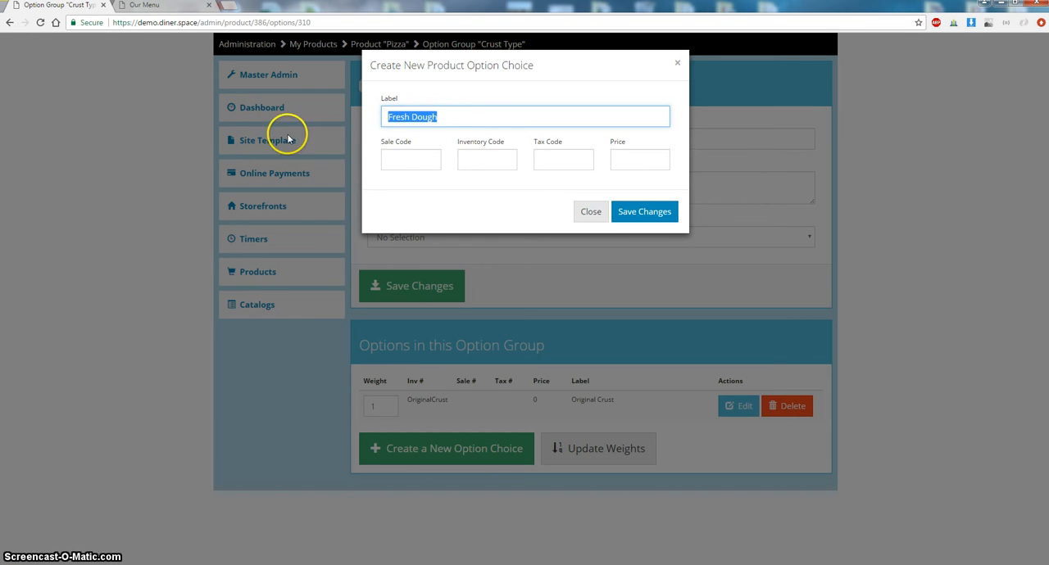
{"action": "key", "text": "ctrl+c"}
{"action": "left_click", "coordinate": [485, 163]}
{"action": "key", "text": "ctrl+v"}
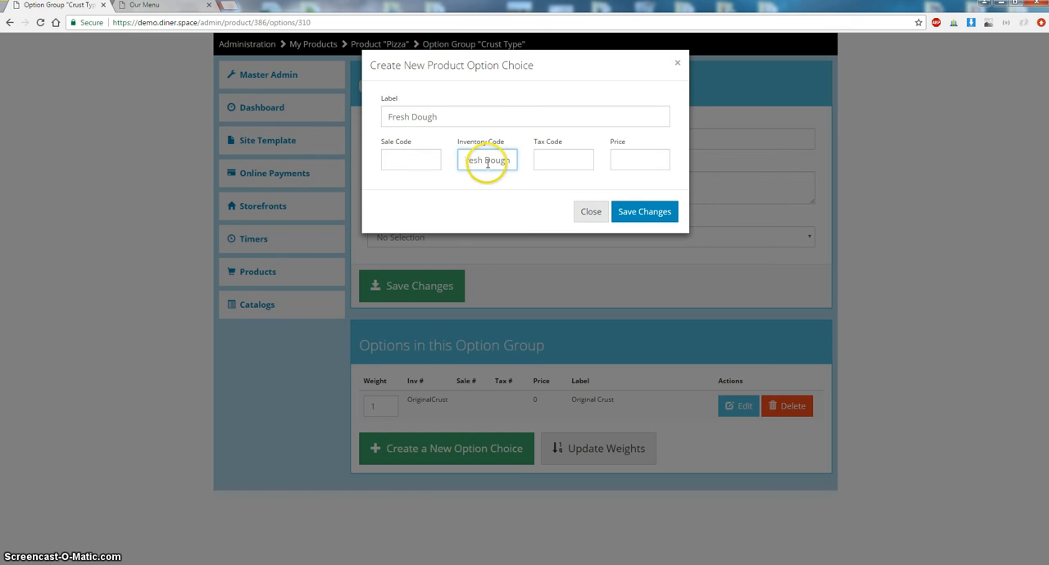
{"action": "left_click", "coordinate": [635, 162]}
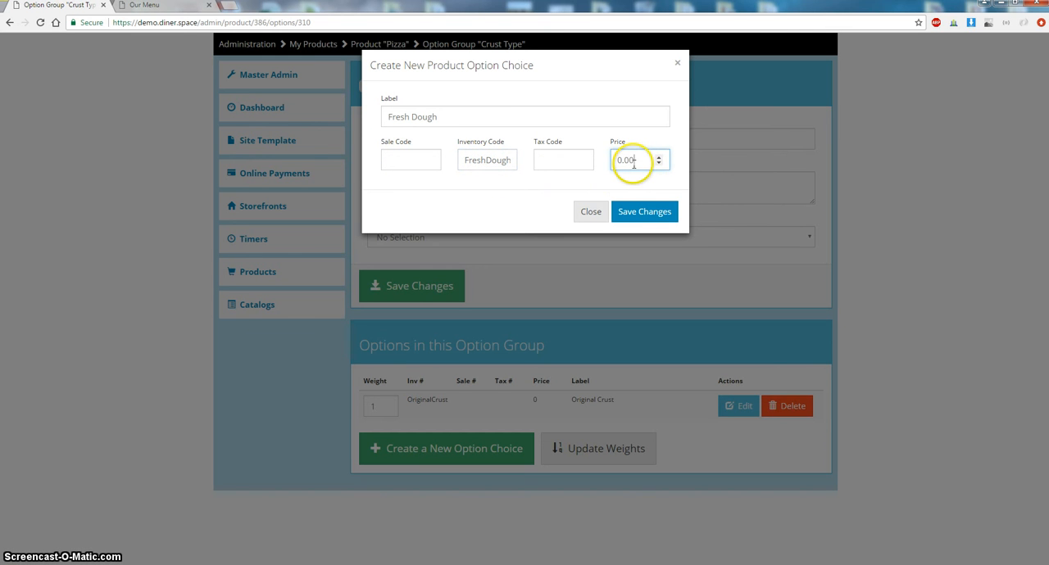
{"action": "left_click", "coordinate": [638, 215]}
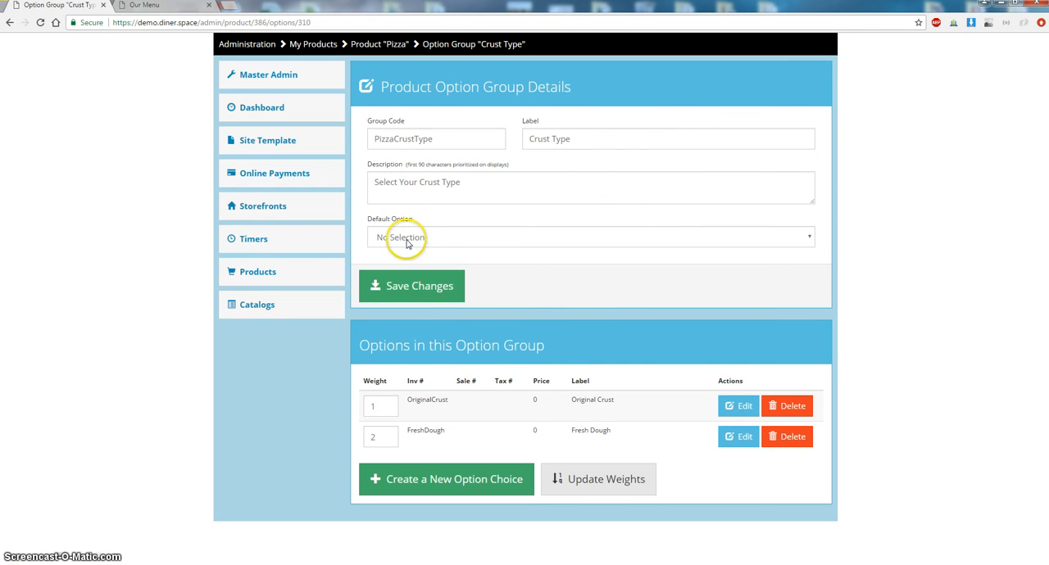
- Set the Crust Type group's default option to Original Crust and save the group details
{"action": "left_click", "coordinate": [430, 237]}
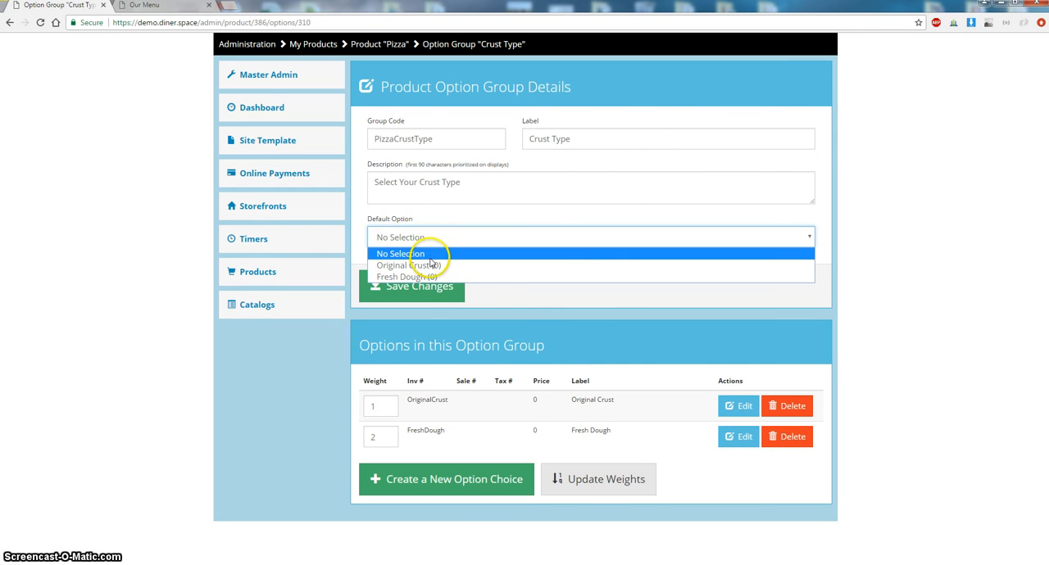
{"action": "left_click", "coordinate": [430, 265]}
{"action": "left_click", "coordinate": [426, 294]}
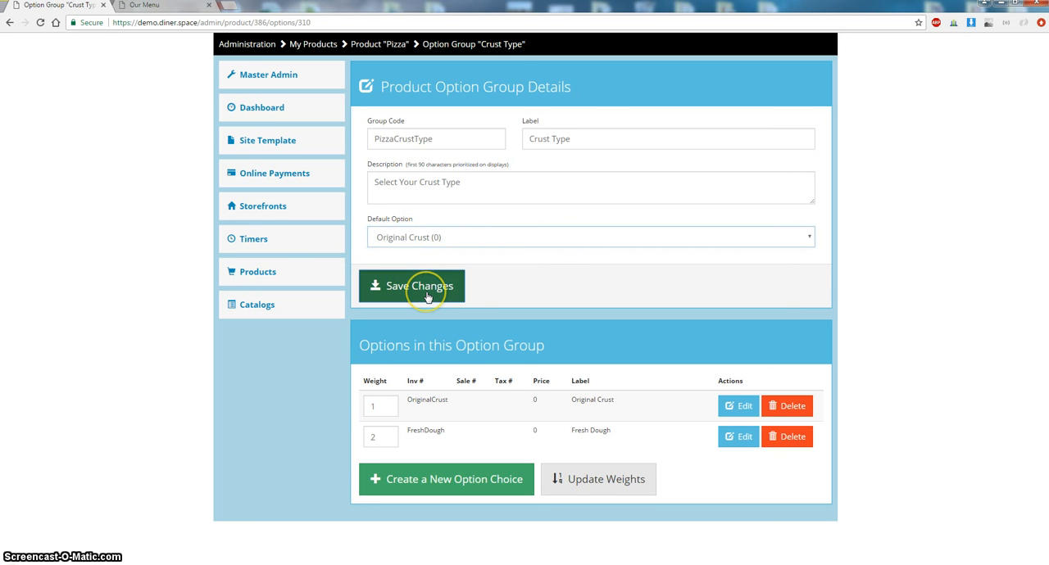
- Return to the Pizza product and create an add-on group with code PizzaToppings, label Toppings and description Pizza Toppings
{"action": "left_click", "coordinate": [391, 45]}
{"action": "scroll", "coordinate": [412, 152], "scroll_direction": "down", "scroll_amount": 4}
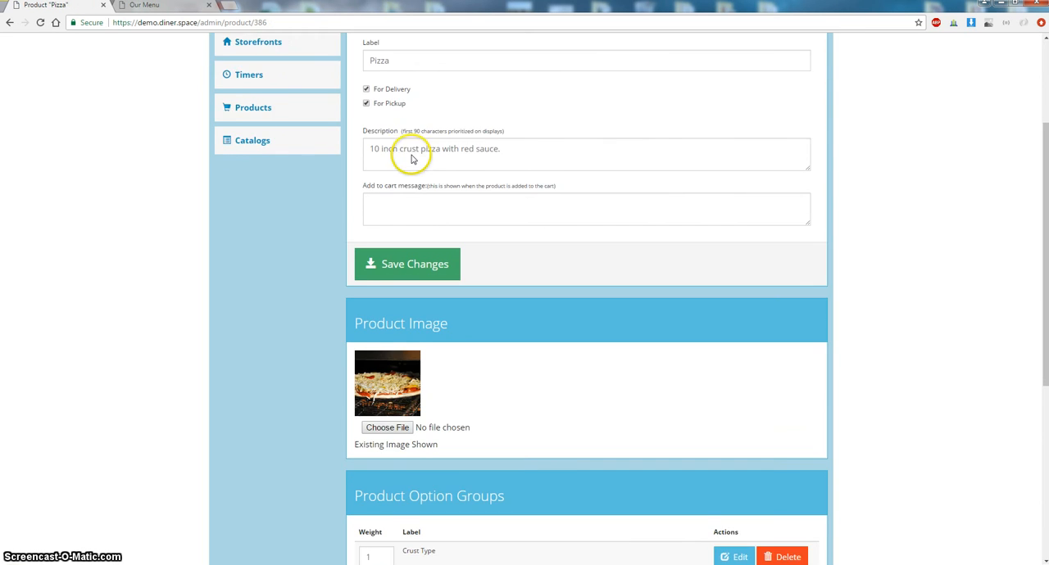
{"action": "scroll", "coordinate": [411, 154], "scroll_direction": "down", "scroll_amount": 3}
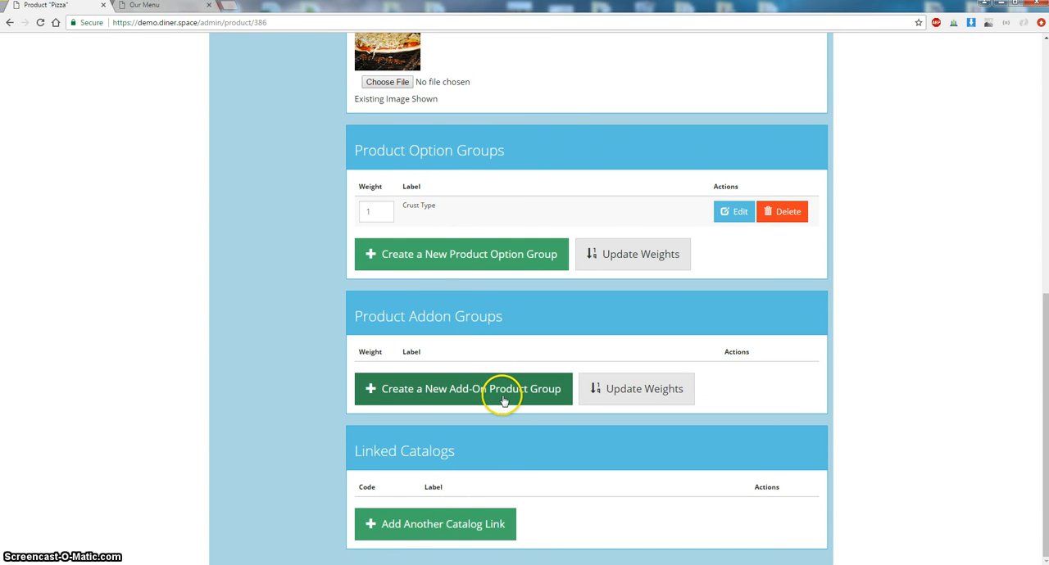
{"action": "left_click", "coordinate": [456, 389]}
{"action": "left_click", "coordinate": [497, 114]}
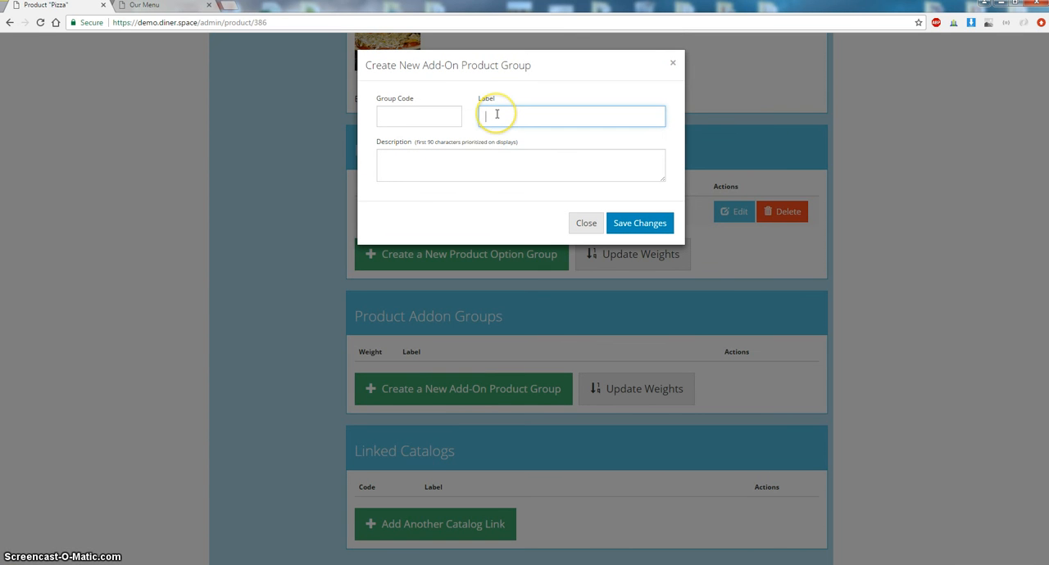
{"action": "type", "text": "Toppings"}
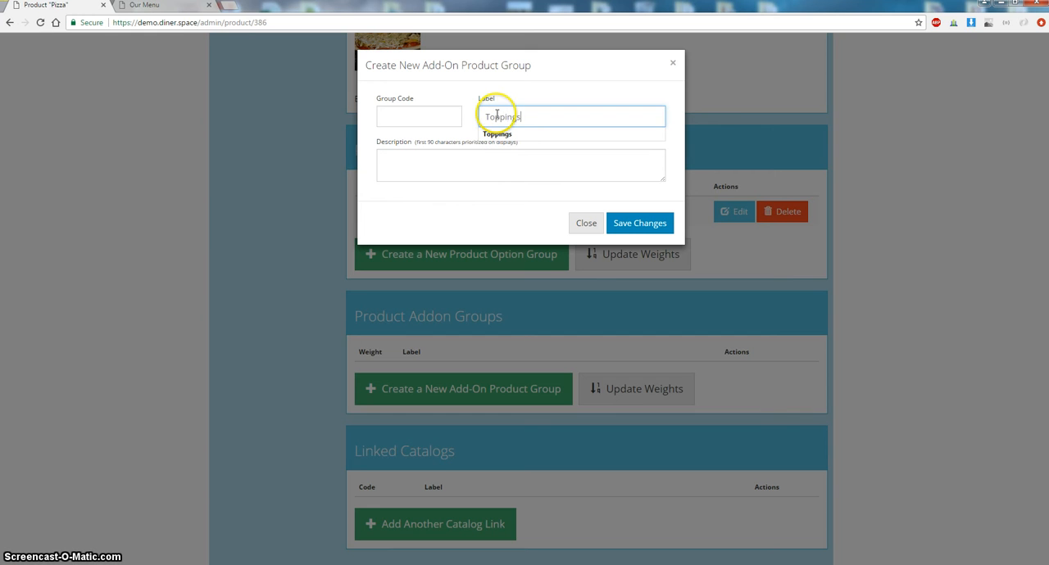
{"action": "left_click", "coordinate": [468, 166]}
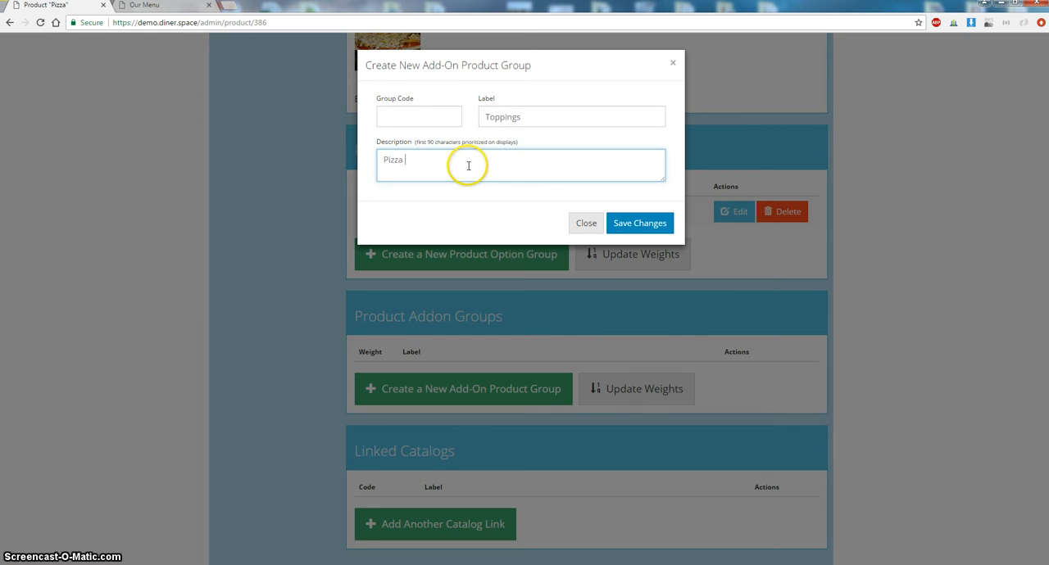
{"action": "left_click", "coordinate": [441, 124]}
{"action": "type", "text": "PizzaToppin"}
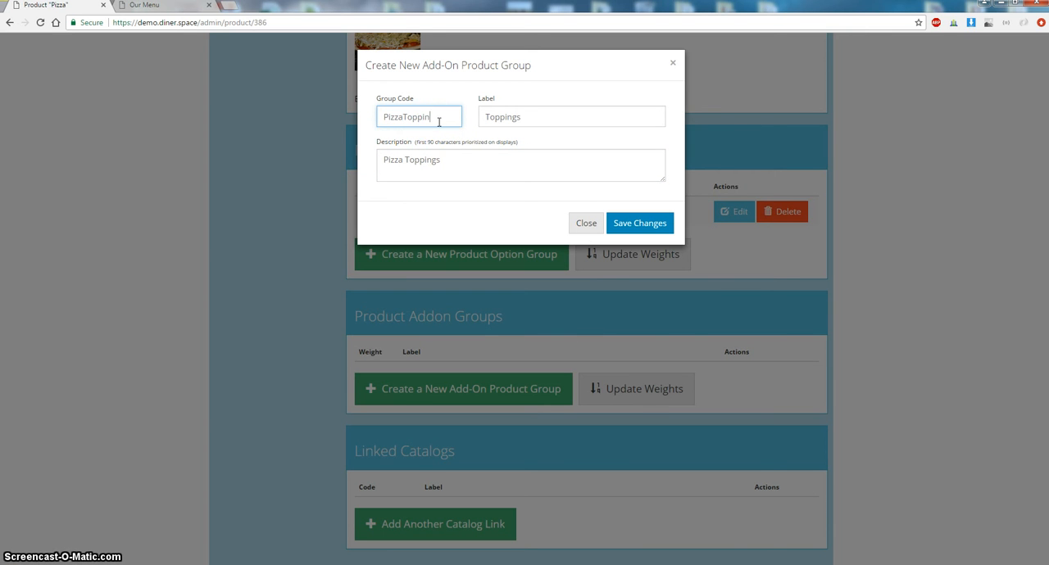
{"action": "type", "text": "gs"}
{"action": "double_click", "coordinate": [385, 117]}
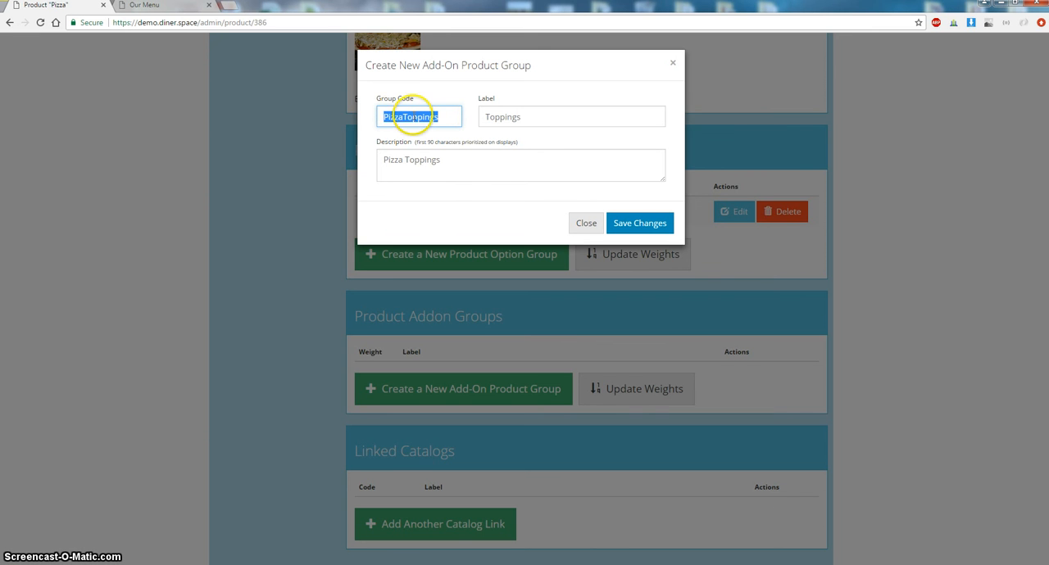
{"action": "left_click", "coordinate": [388, 117]}
{"action": "left_click_drag", "start_coordinate": [391, 116], "coordinate": [400, 117]}
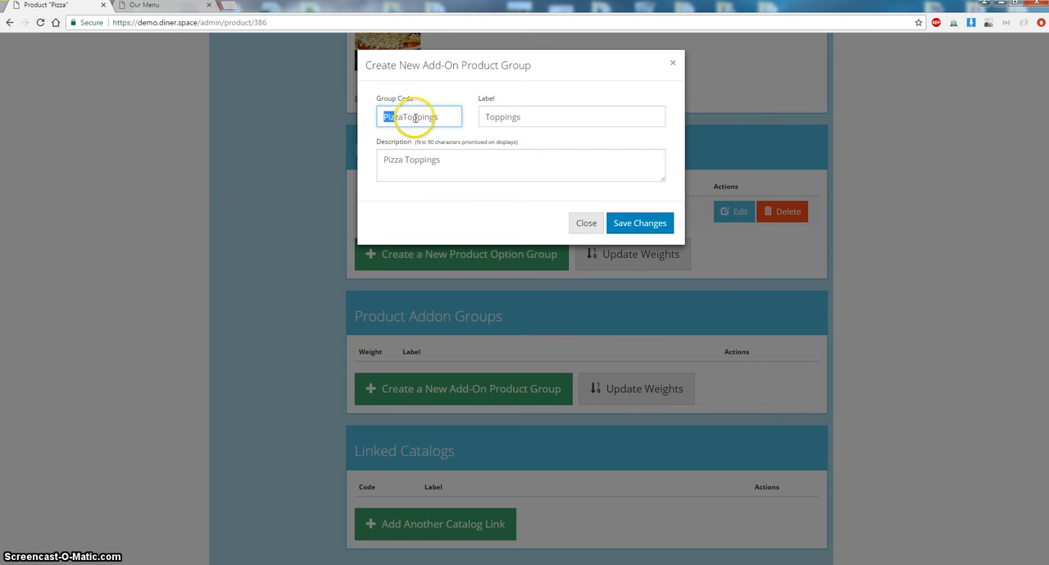
{"action": "left_click", "coordinate": [414, 117]}
{"action": "left_click", "coordinate": [656, 225]}
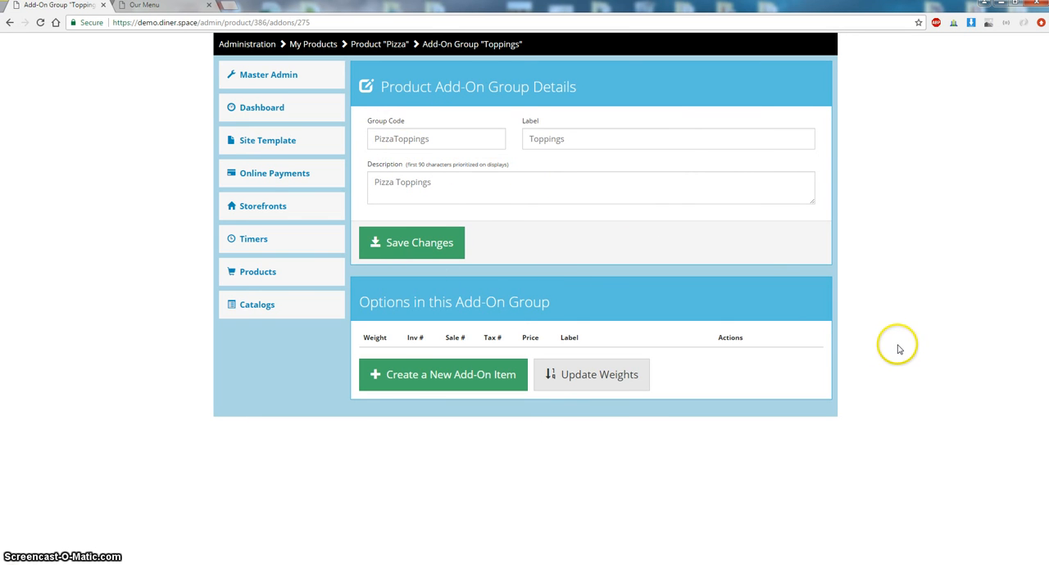
- Add an add-on item labelled Onions with inventory code Onions and price 0.70 to the Toppings group
{"action": "left_click", "coordinate": [462, 378]}
{"action": "left_click", "coordinate": [440, 112]}
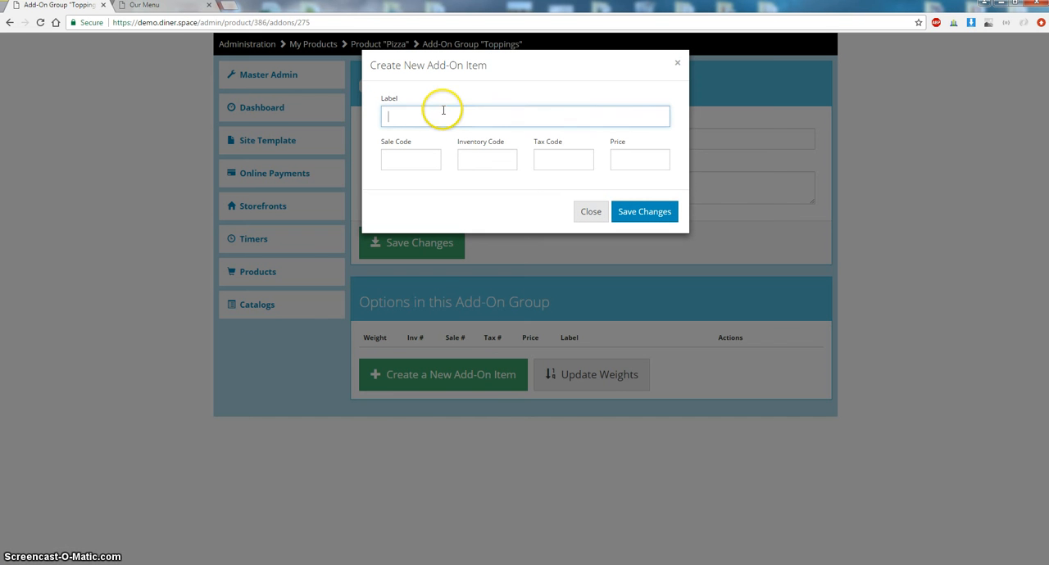
{"action": "type", "text": "Onion"}
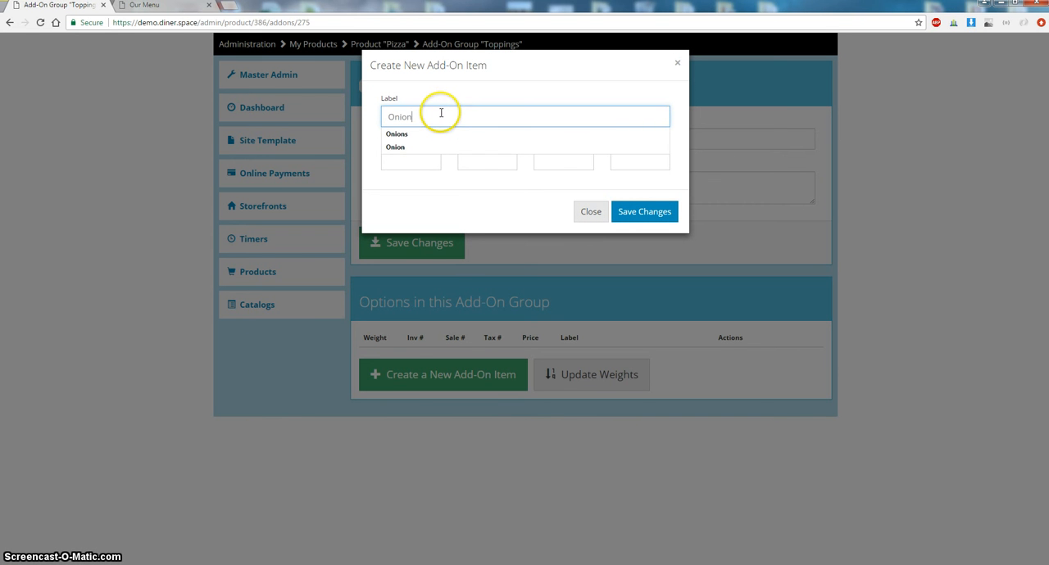
{"action": "type", "text": "s"}
{"action": "left_click", "coordinate": [452, 199]}
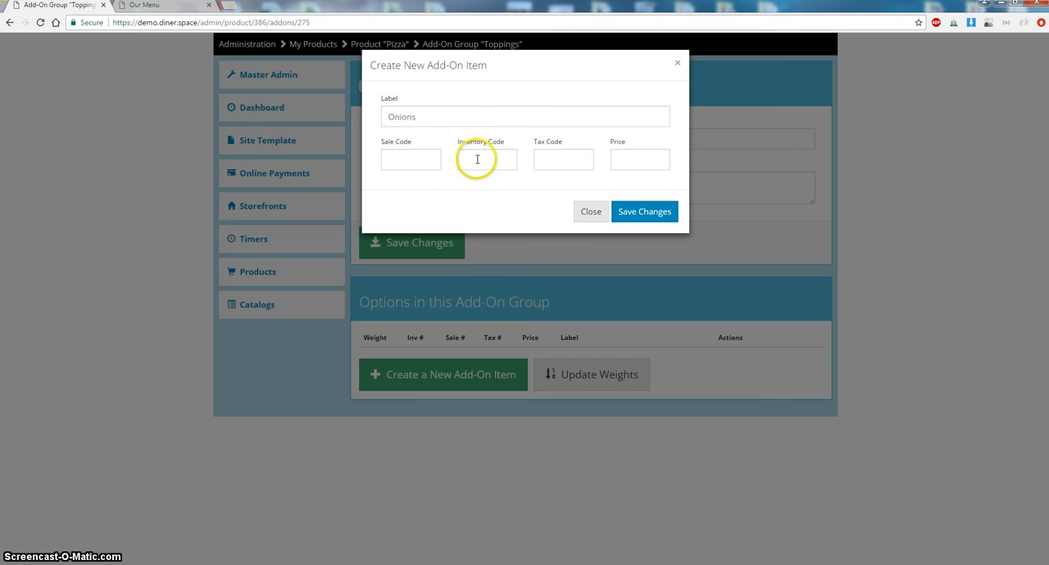
{"action": "left_click_drag", "start_coordinate": [433, 117], "coordinate": [352, 118]}
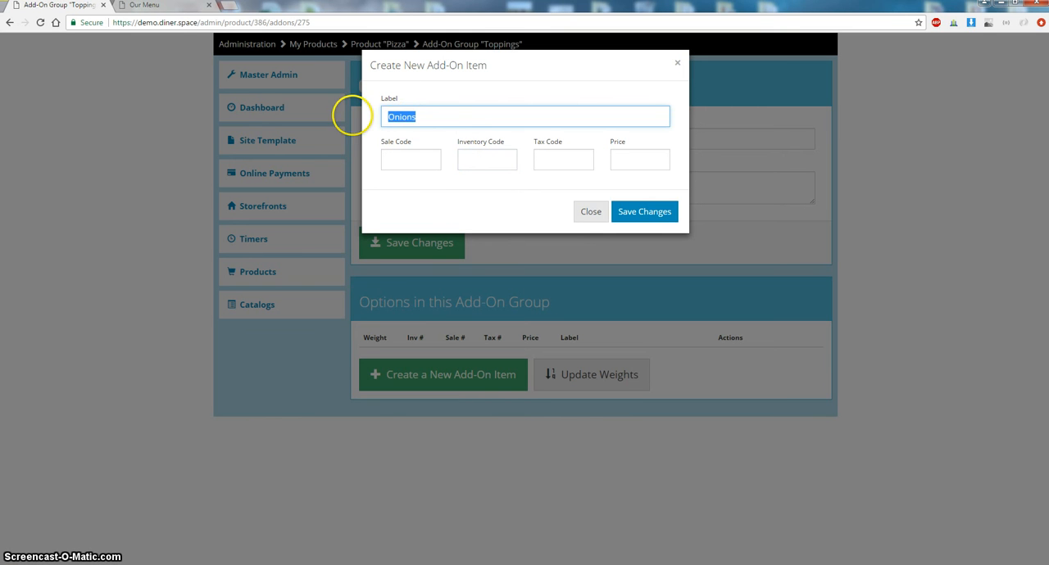
{"action": "key", "text": "ctrl+c"}
{"action": "left_click", "coordinate": [476, 160]}
{"action": "key", "text": "ctrl+v"}
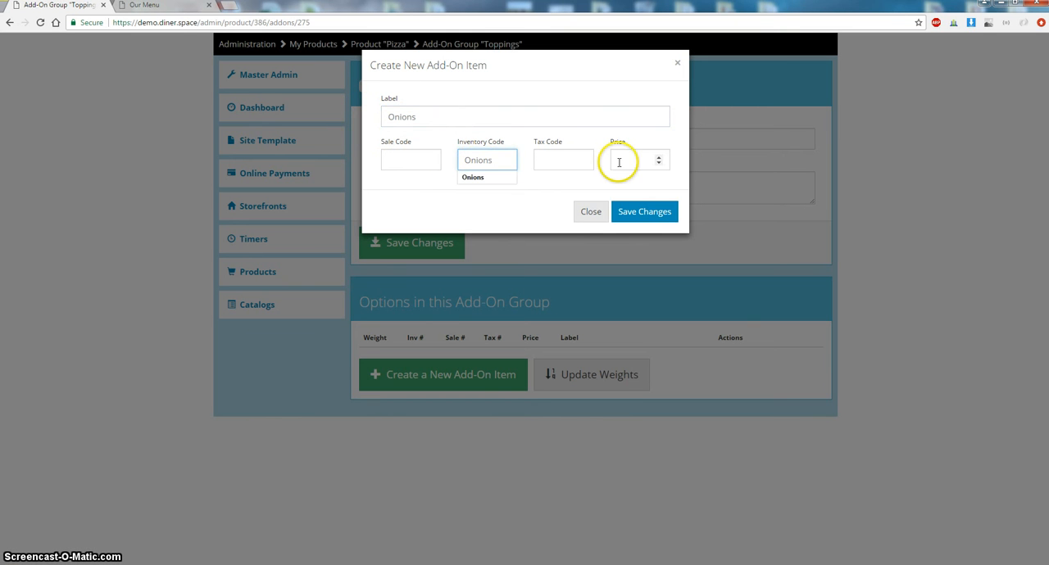
{"action": "left_click", "coordinate": [620, 161]}
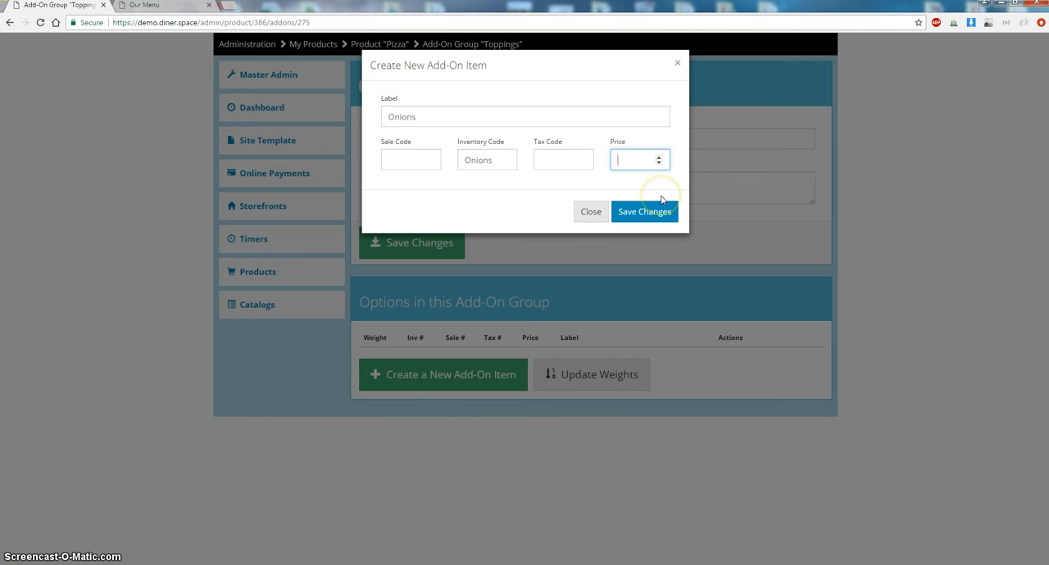
{"action": "type", "text": "0.70"}
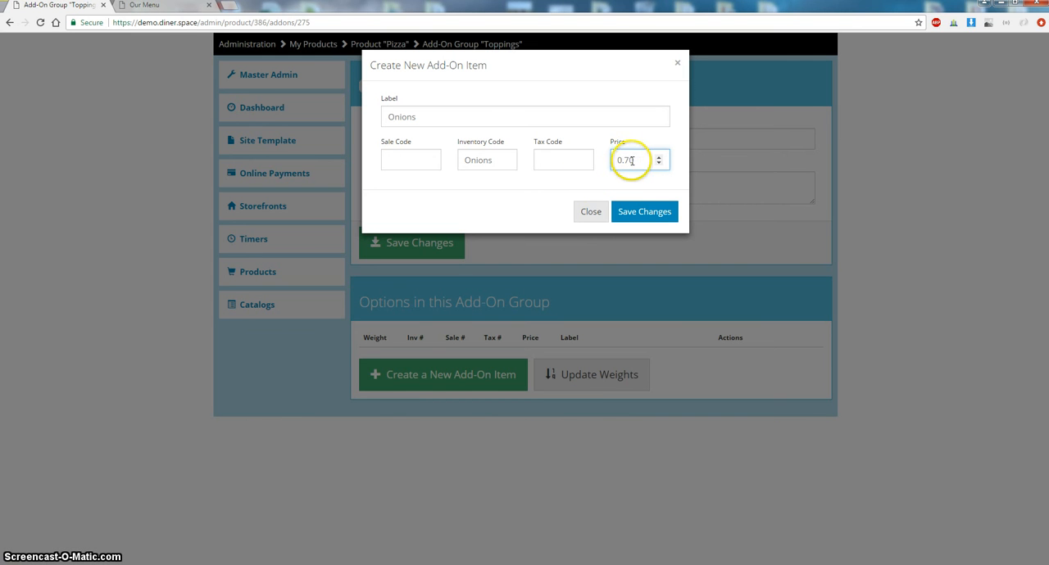
{"action": "left_click_drag", "start_coordinate": [632, 160], "coordinate": [601, 169]}
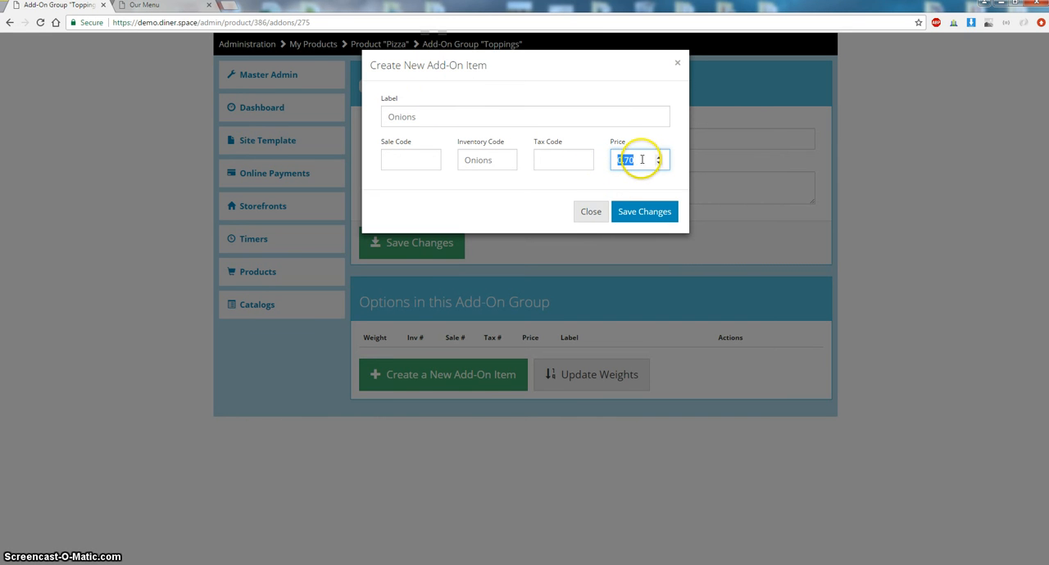
{"action": "left_click", "coordinate": [638, 215]}
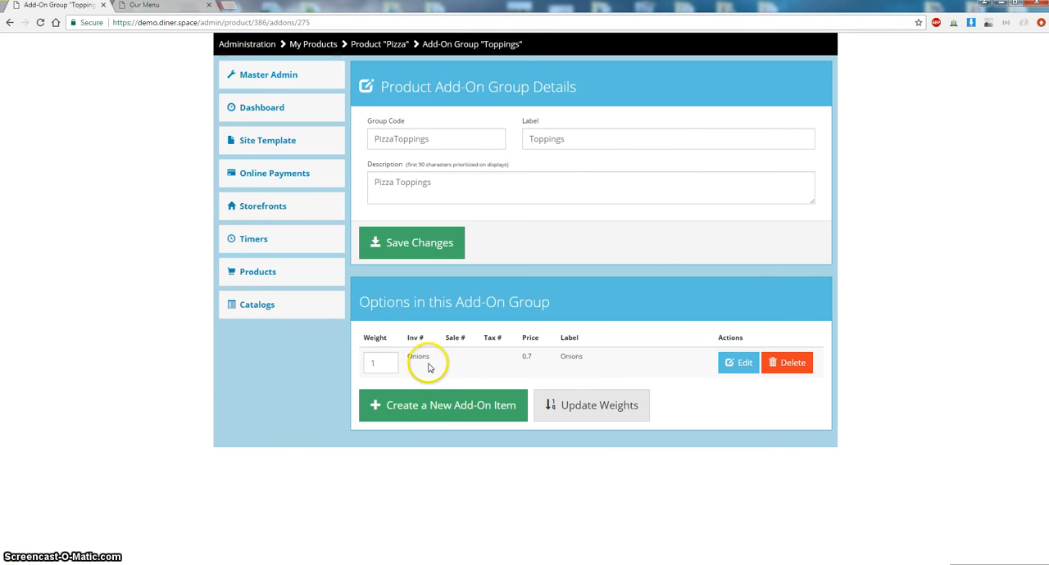
- Add a Green Peppers add-on item with inventory code GreenPeppers and price 0.70 to the Toppings group
{"action": "left_click", "coordinate": [435, 407]}
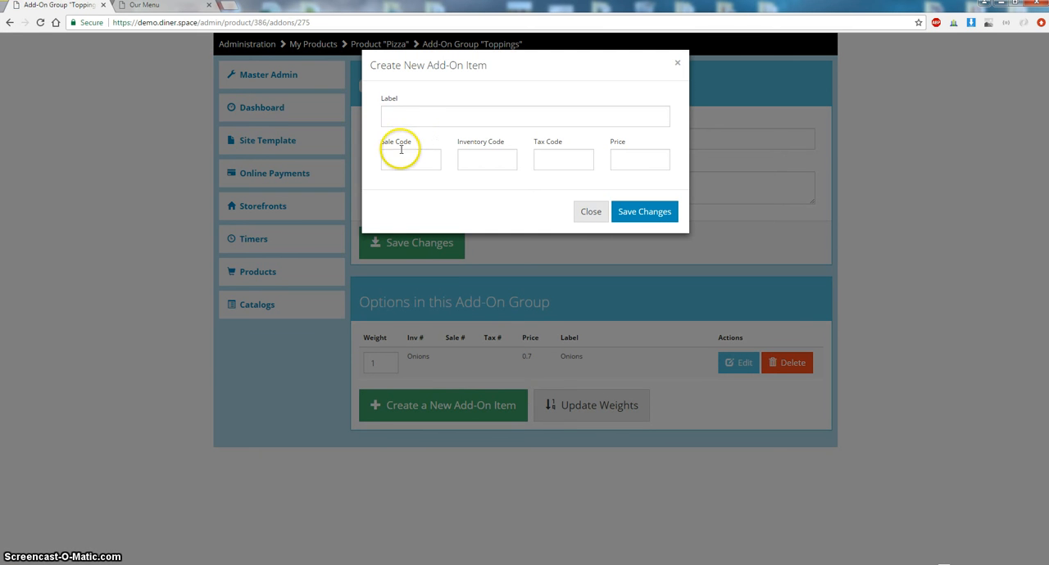
{"action": "left_click", "coordinate": [411, 118]}
{"action": "type", "text": "Green"}
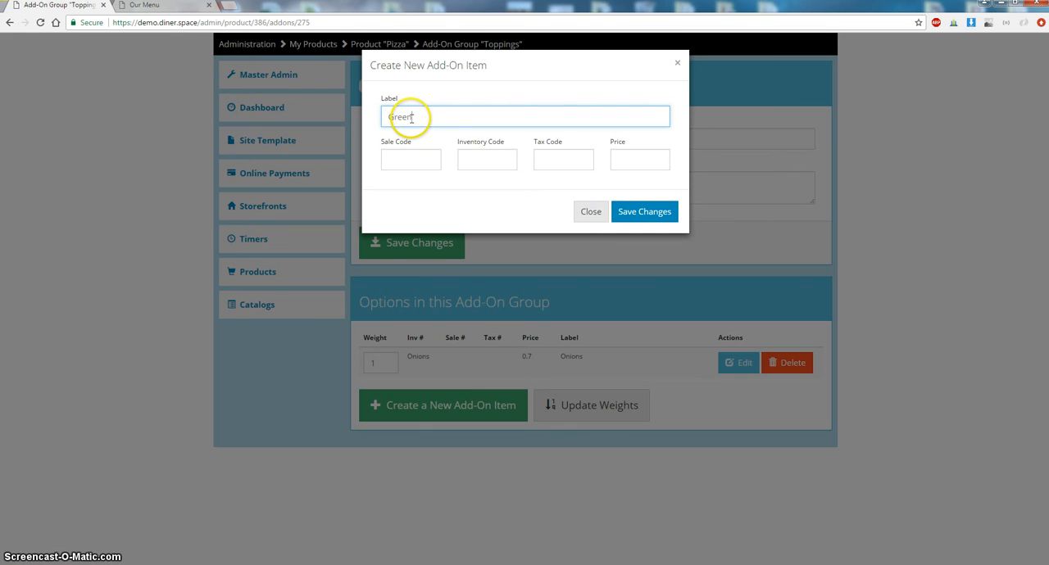
{"action": "type", "text": " Peppers"}
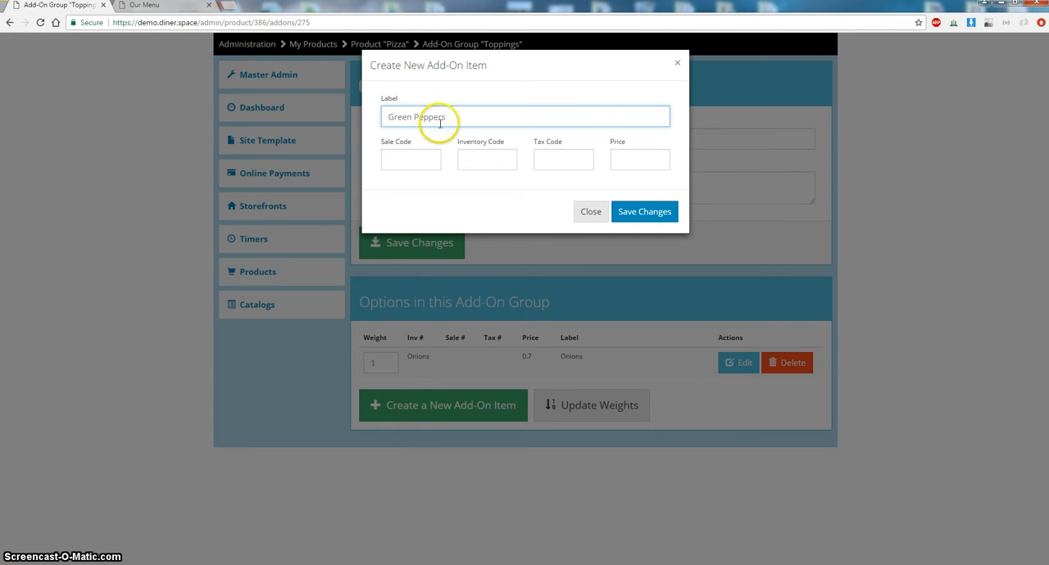
{"action": "left_click_drag", "start_coordinate": [449, 117], "coordinate": [295, 109]}
{"action": "key", "text": "ctrl+c"}
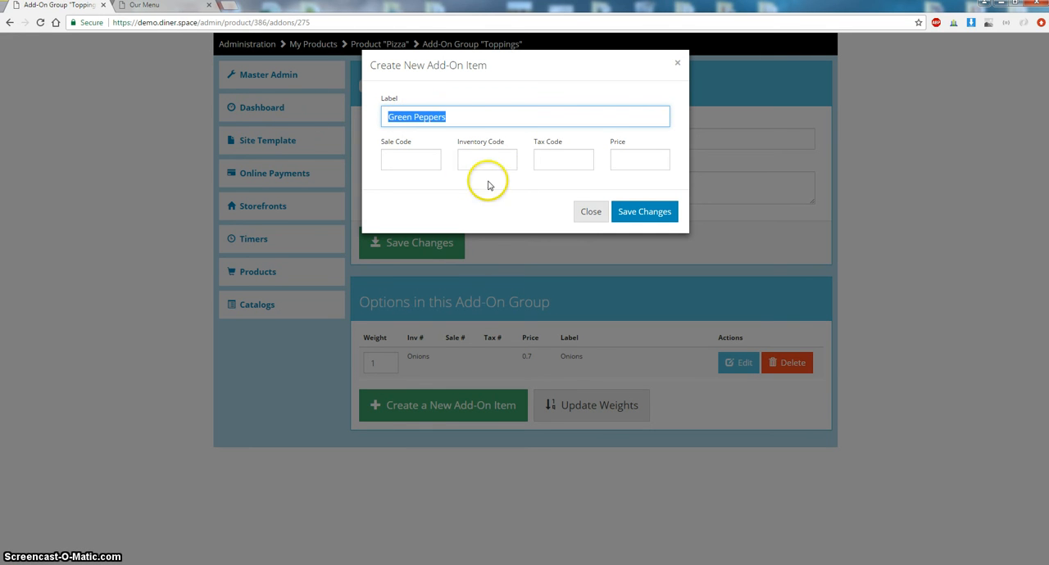
{"action": "left_click", "coordinate": [482, 164]}
{"action": "key", "text": "ctrl+v"}
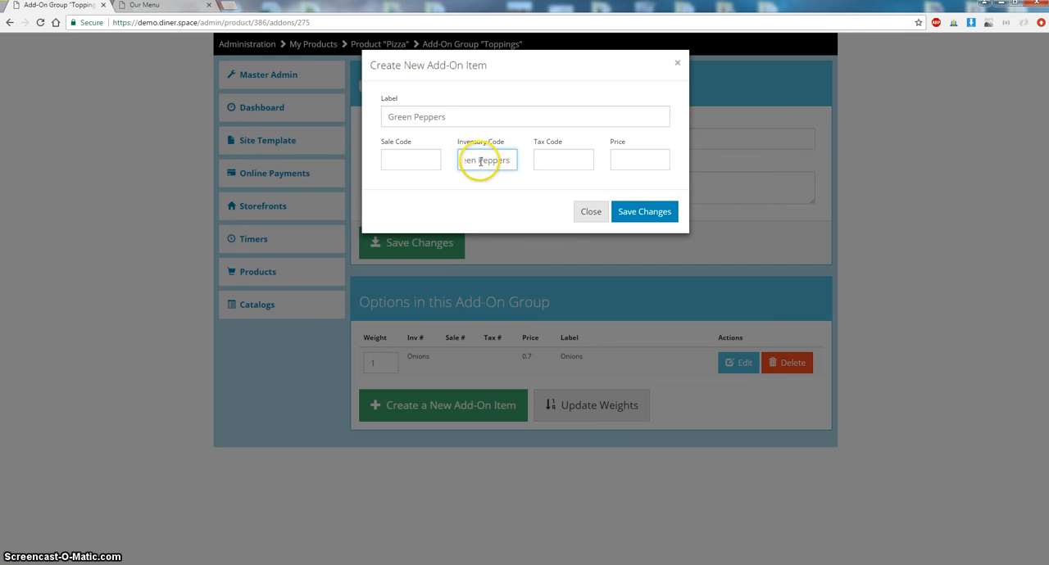
{"action": "left_click", "coordinate": [480, 162]}
{"action": "key", "text": "BackSpace"}
{"action": "left_click", "coordinate": [634, 164]}
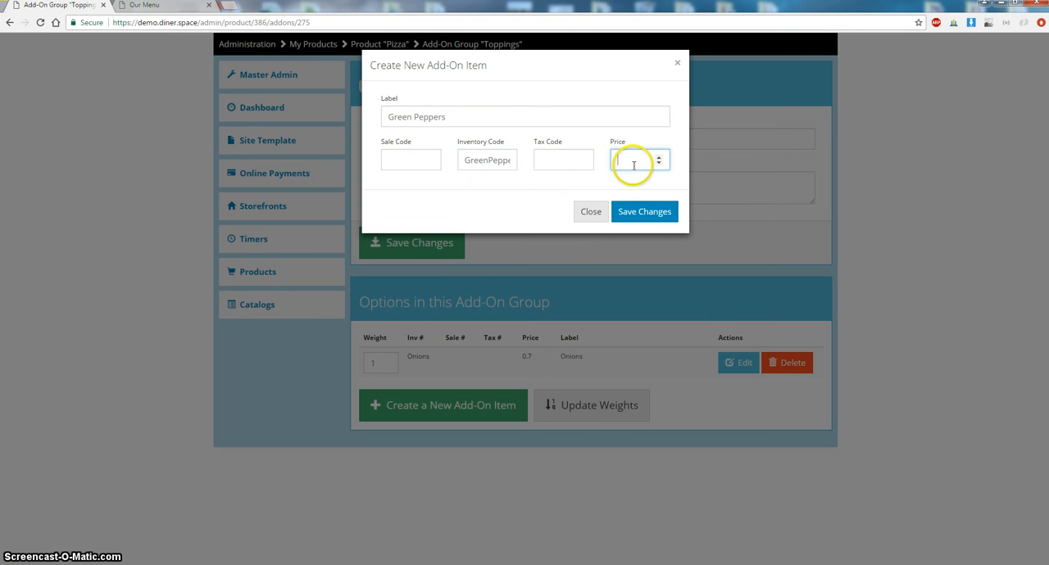
{"action": "type", "text": "0.70"}
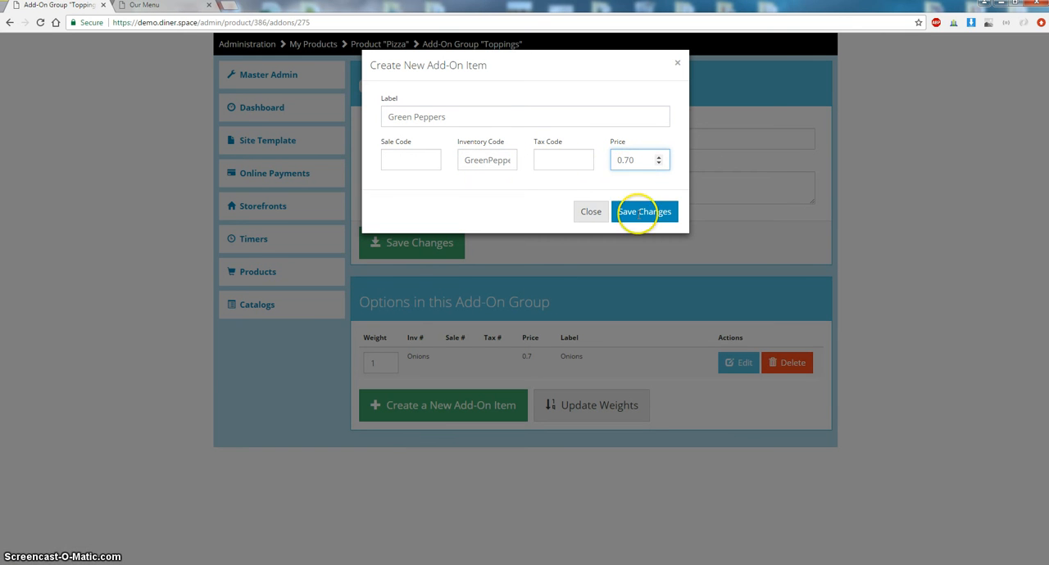
{"action": "left_click", "coordinate": [645, 211]}
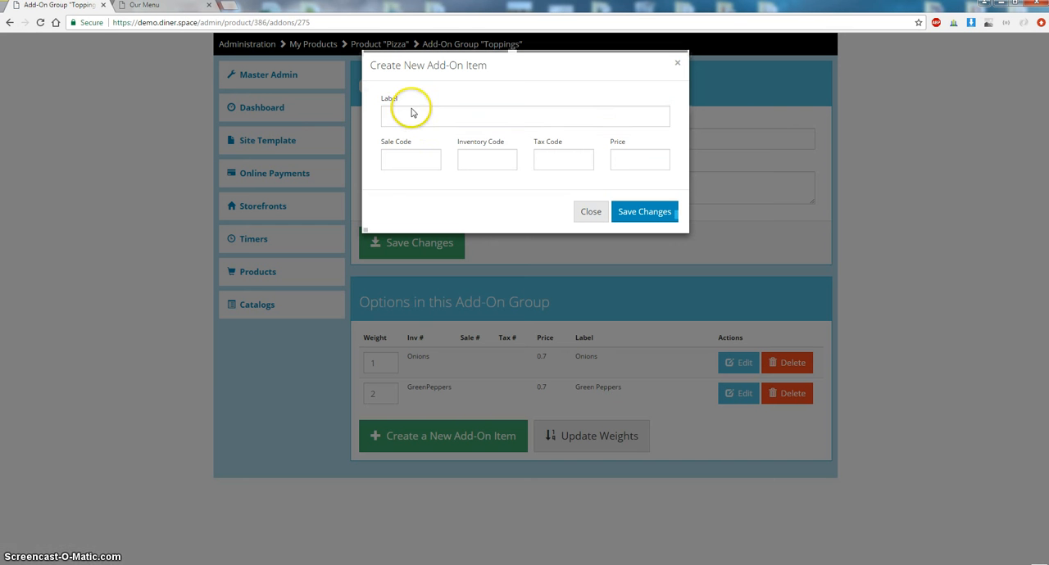
- Add a Mushroom add-on item priced 0.70 to the Toppings group
{"action": "left_click", "coordinate": [402, 118]}
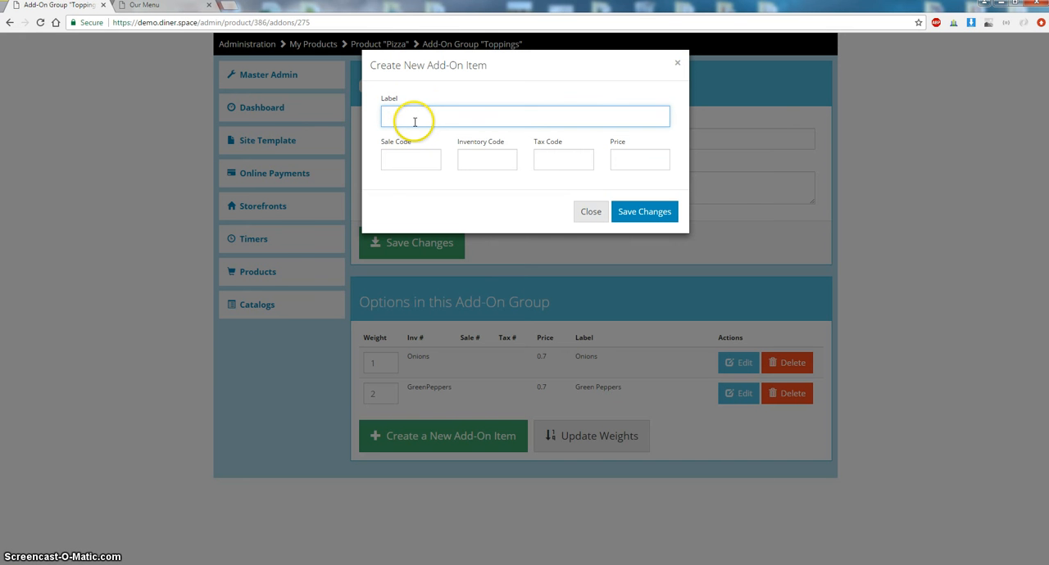
{"action": "type", "text": "Su"}
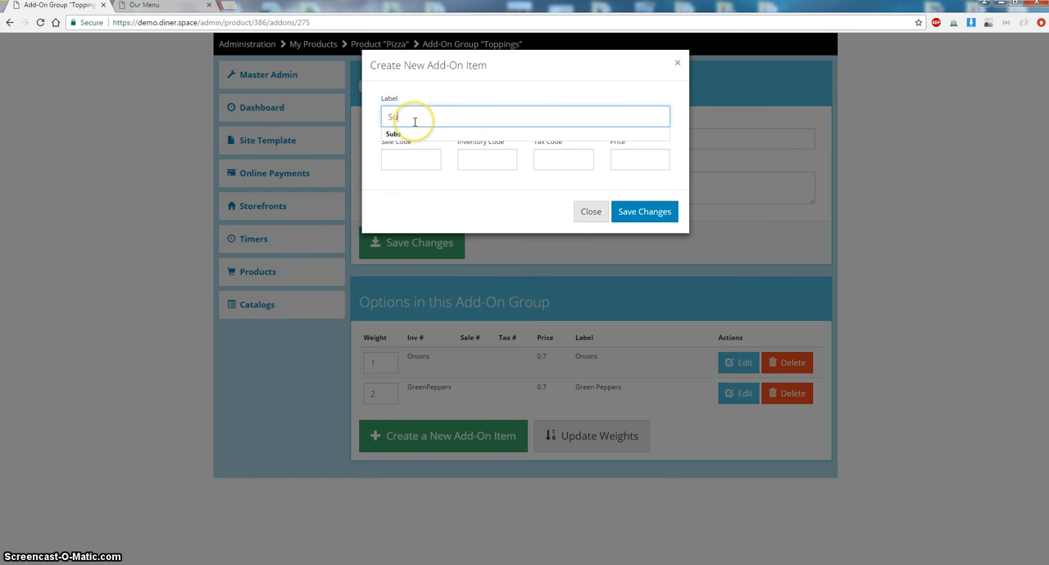
{"action": "key", "text": "BackSpace"}
{"action": "type", "text": "M"}
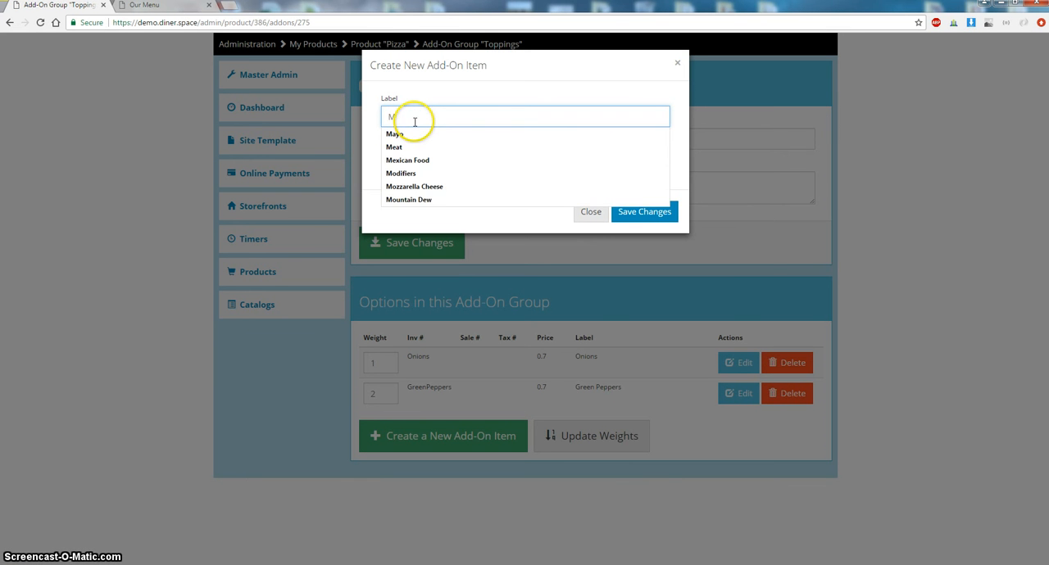
{"action": "type", "text": "ushroom"}
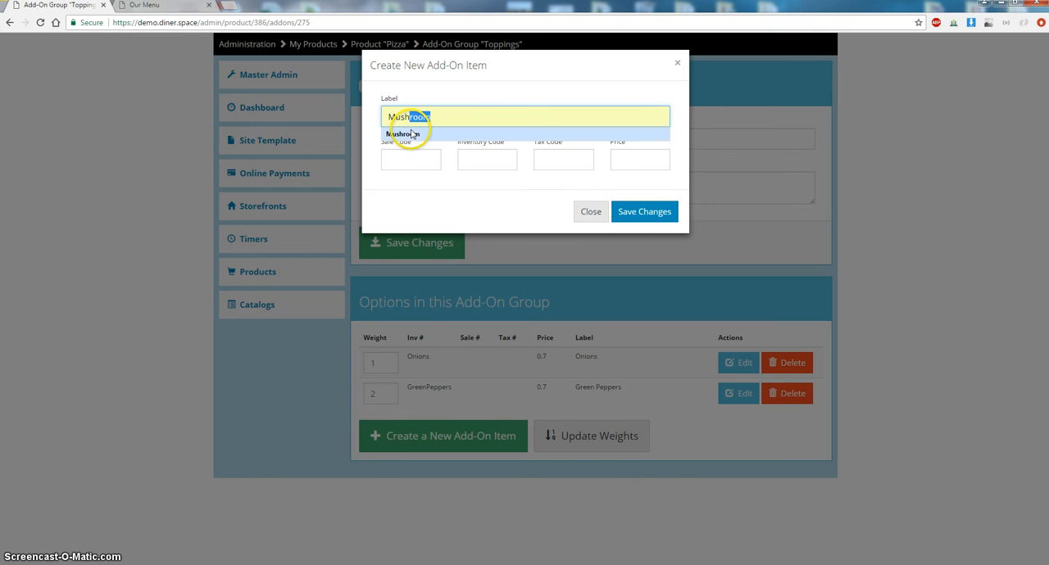
{"action": "left_click", "coordinate": [417, 134]}
{"action": "left_click_drag", "start_coordinate": [440, 117], "coordinate": [262, 121]}
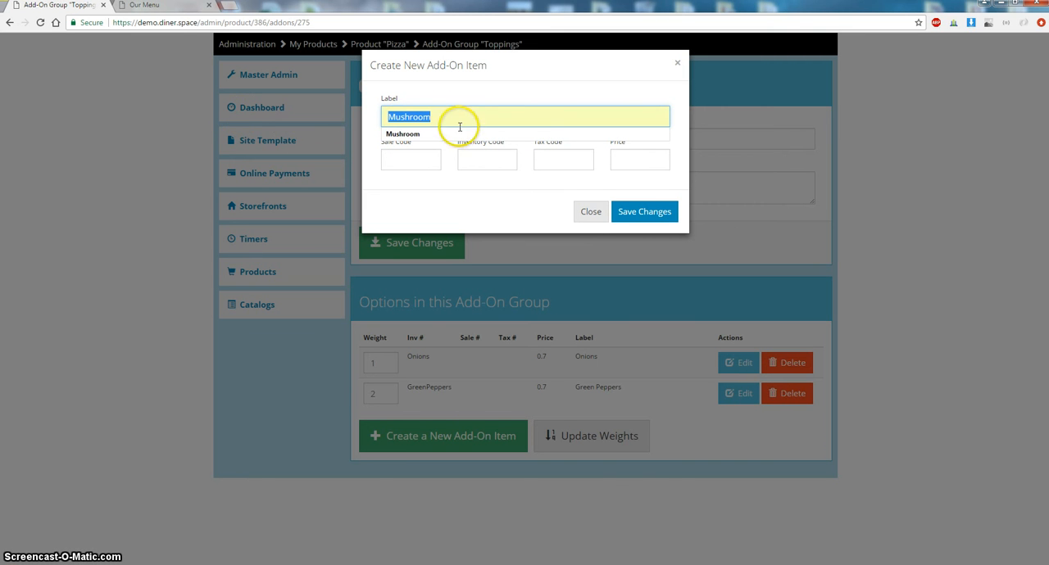
{"action": "left_click", "coordinate": [478, 160]}
{"action": "left_click", "coordinate": [649, 164]}
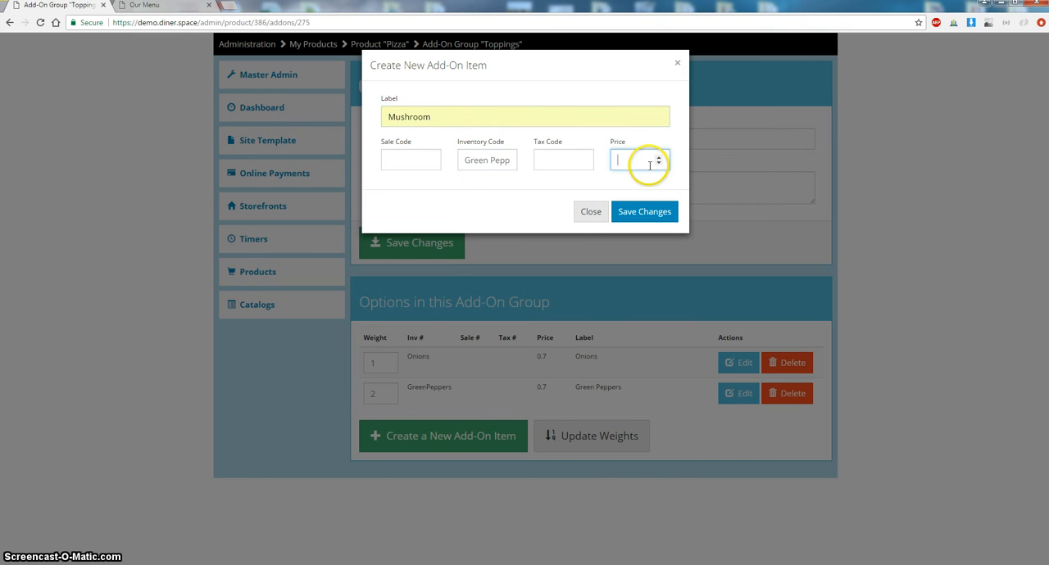
{"action": "type", "text": "0.7"}
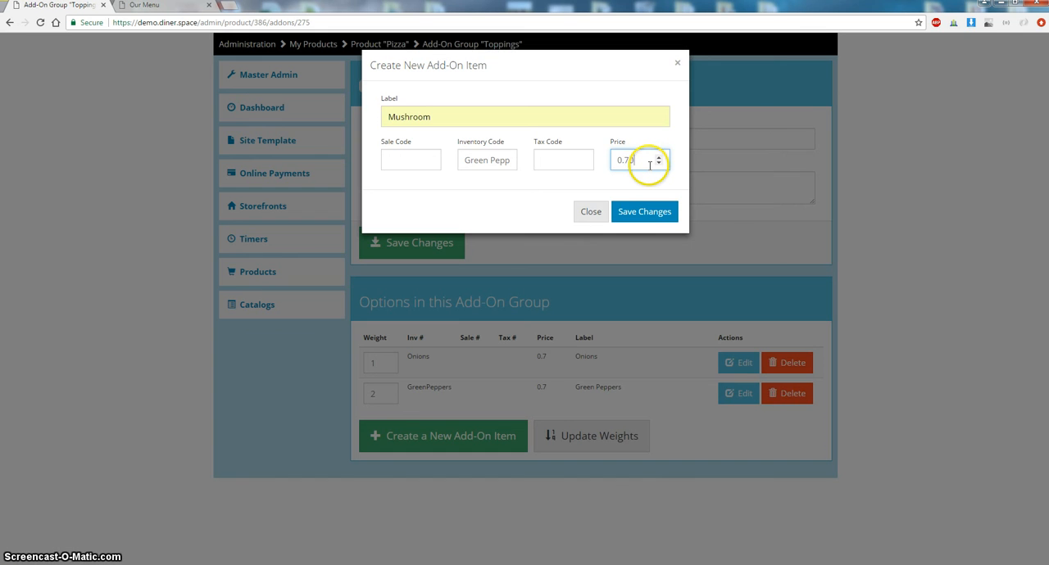
{"action": "left_click", "coordinate": [646, 214]}
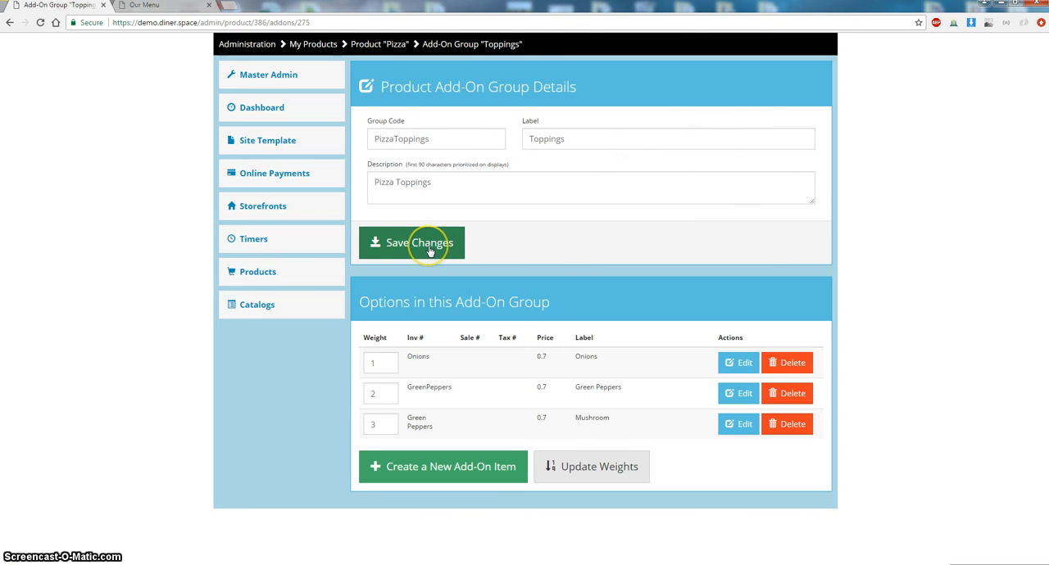
- Return to the Pizza product and link it to the Pizza catalog
{"action": "left_click", "coordinate": [397, 44]}
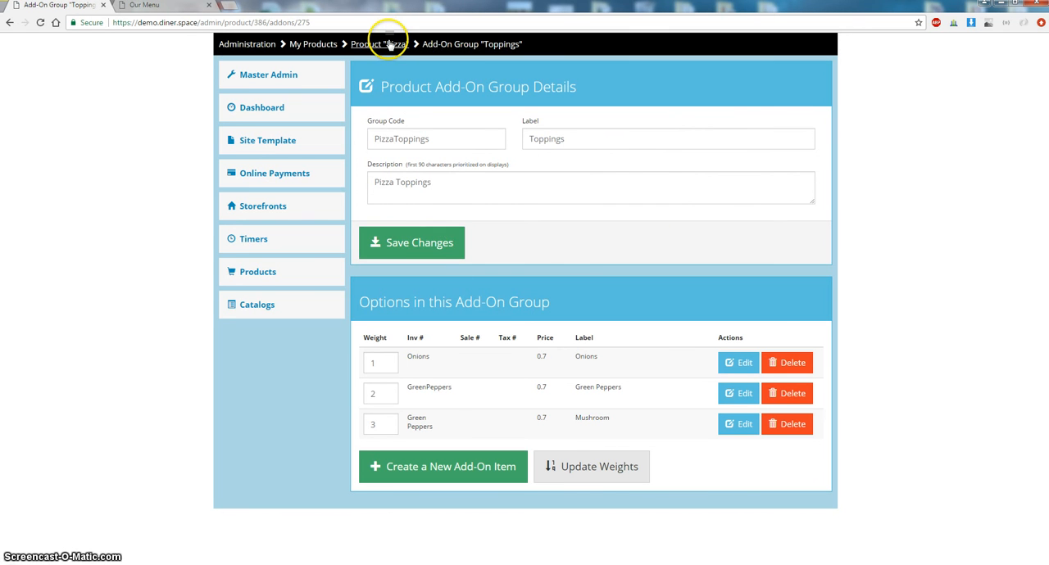
{"action": "scroll", "coordinate": [457, 163], "scroll_direction": "down", "scroll_amount": 3}
{"action": "scroll", "coordinate": [458, 168], "scroll_direction": "down", "scroll_amount": 4}
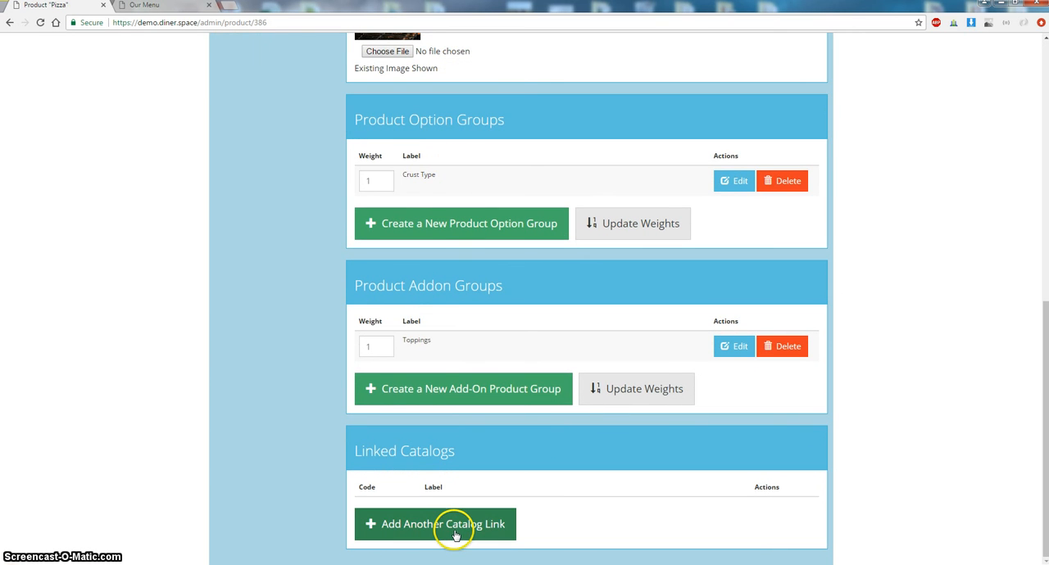
{"action": "left_click", "coordinate": [453, 528]}
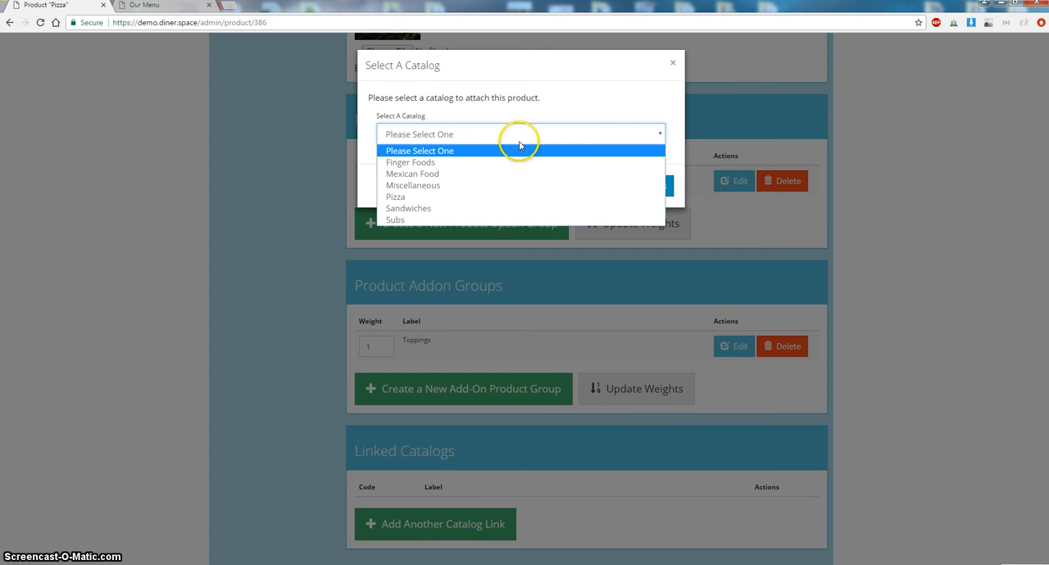
{"action": "left_click", "coordinate": [470, 197]}
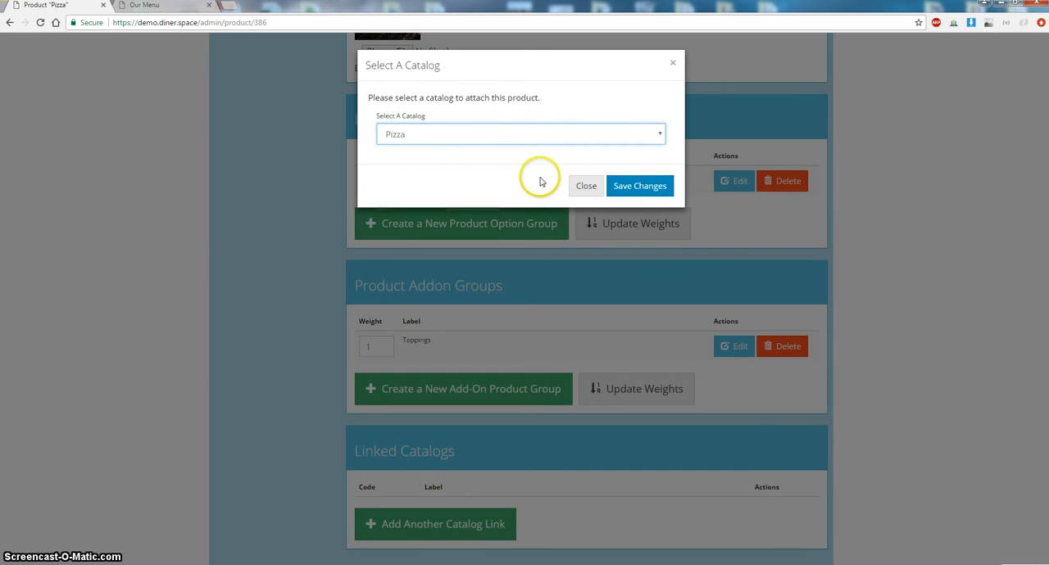
{"action": "left_click", "coordinate": [632, 185]}
- Switch to the storefront menu tab and reload it
{"action": "scroll", "coordinate": [423, 262], "scroll_direction": "down", "scroll_amount": 3}
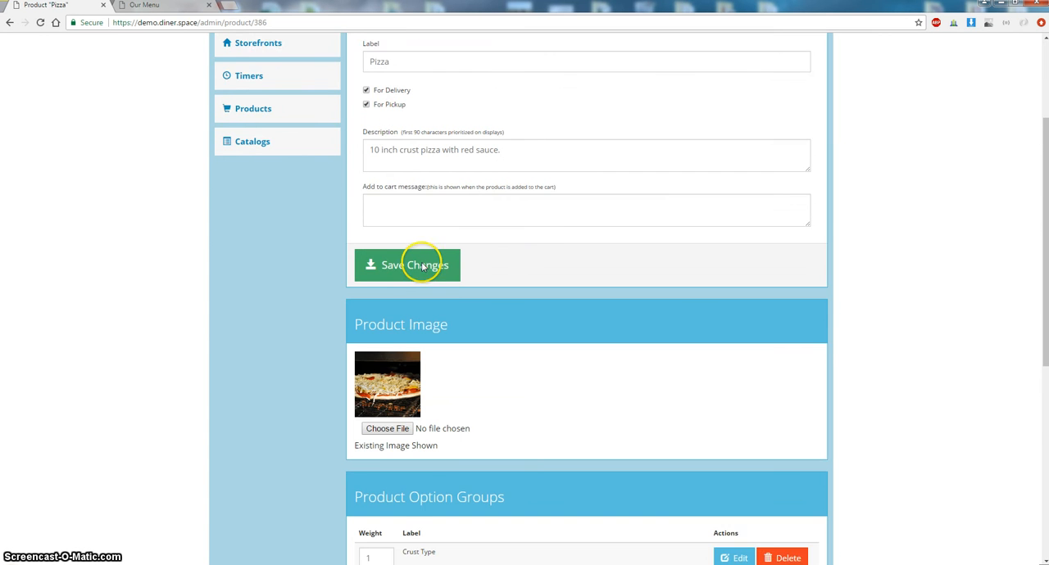
{"action": "left_click", "coordinate": [413, 210]}
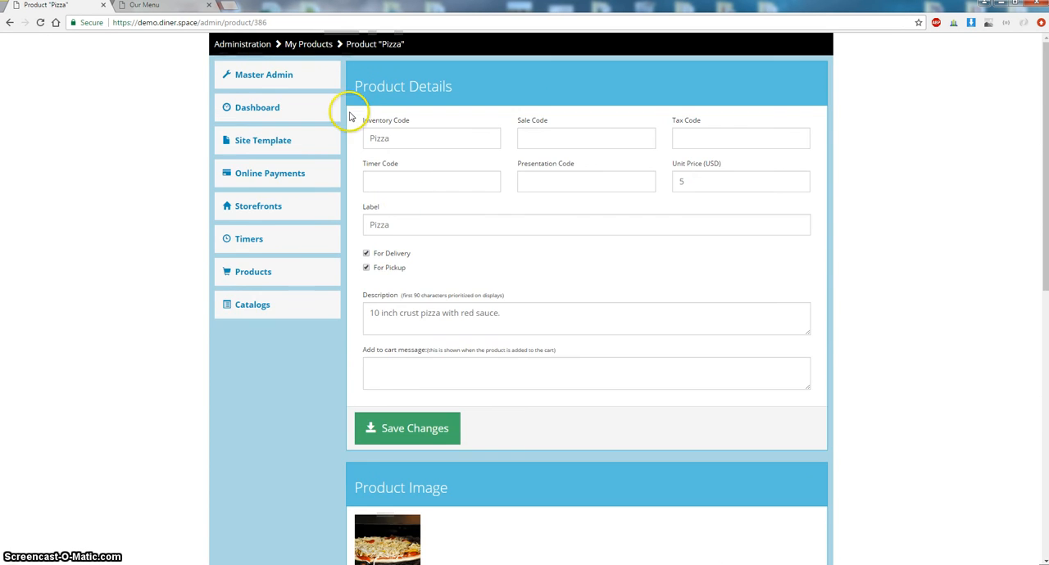
{"action": "left_click", "coordinate": [145, 7]}
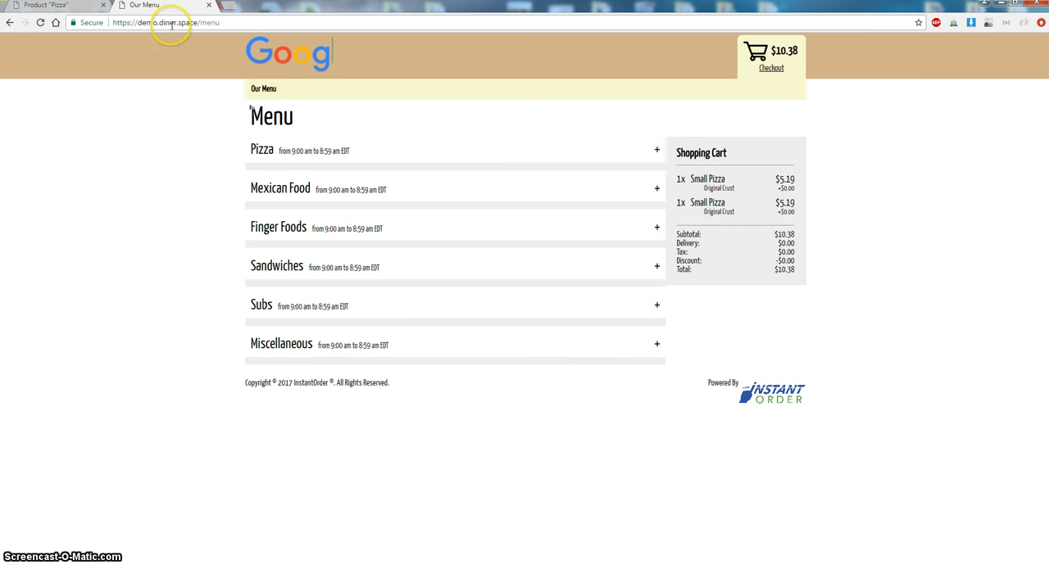
{"action": "left_click", "coordinate": [69, 9]}
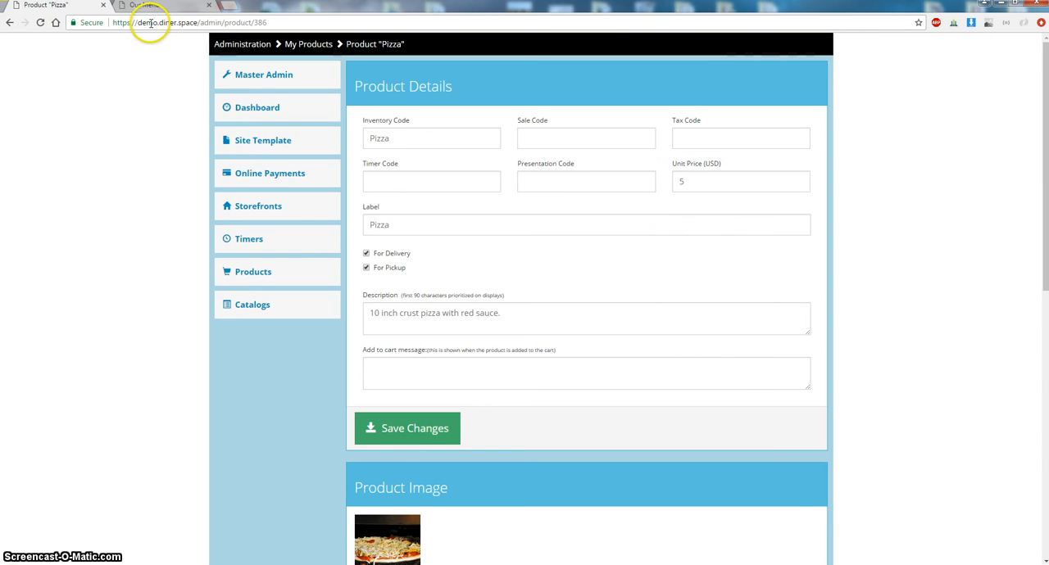
{"action": "left_click_drag", "start_coordinate": [152, 23], "coordinate": [198, 23]}
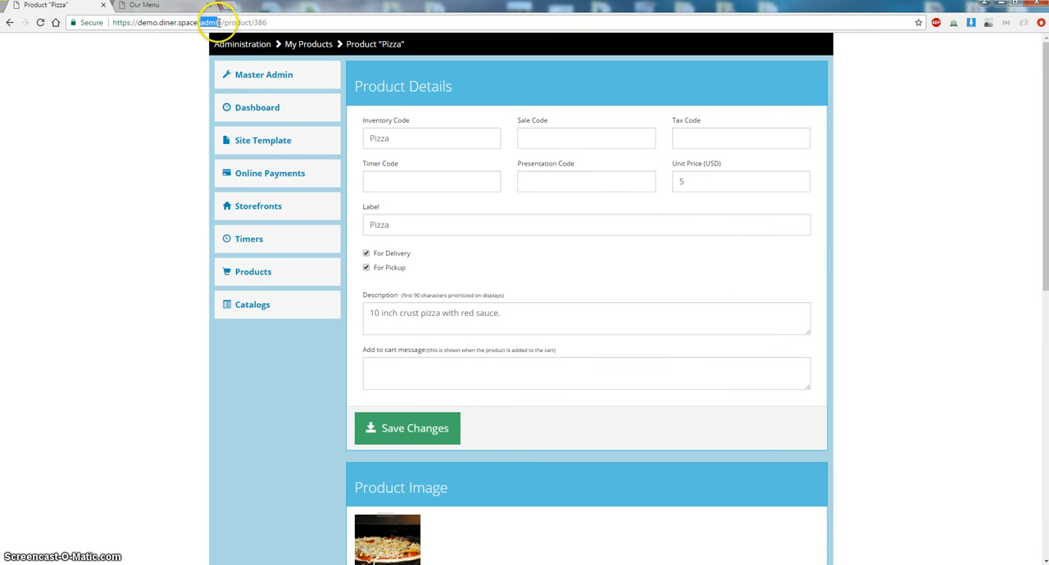
{"action": "left_click", "coordinate": [171, 6]}
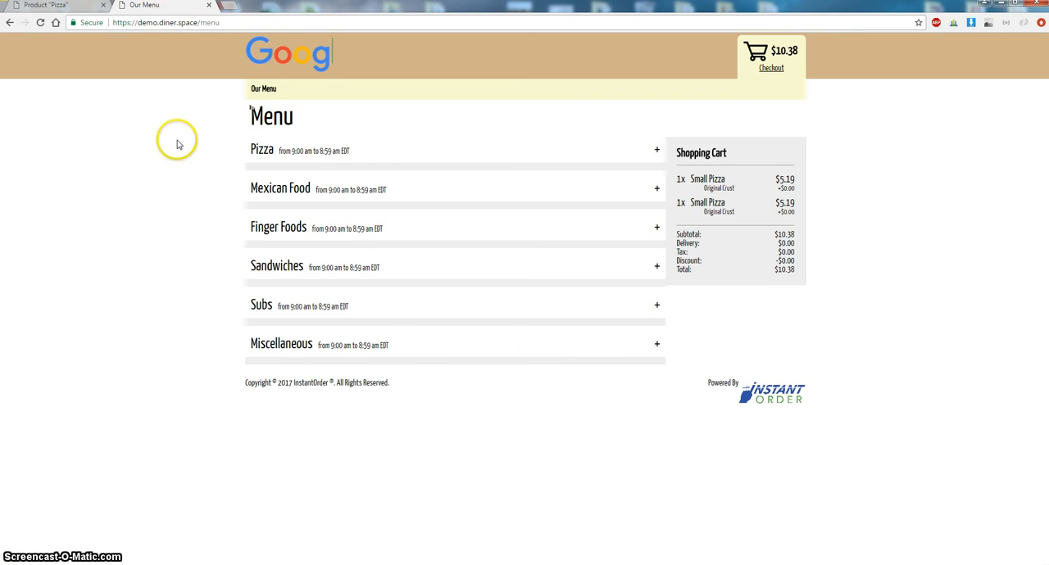
{"action": "left_click", "coordinate": [40, 23]}
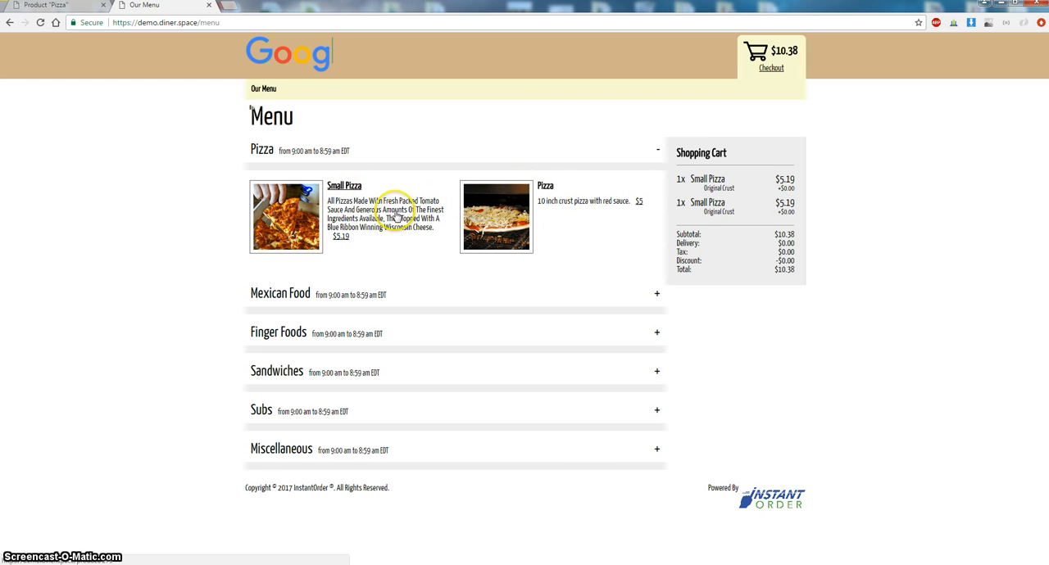
- Open the new Pizza on the storefront and add it with Fresh Dough crust plus Onions, Green Peppers and Mushroom toppings
{"action": "left_click", "coordinate": [546, 188]}
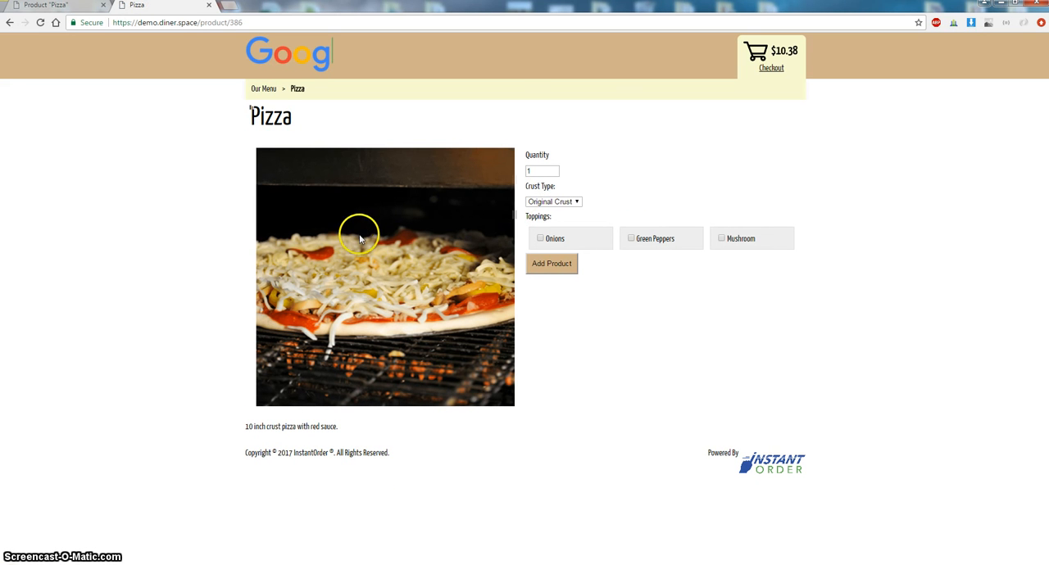
{"action": "left_click_drag", "start_coordinate": [281, 427], "coordinate": [337, 427]}
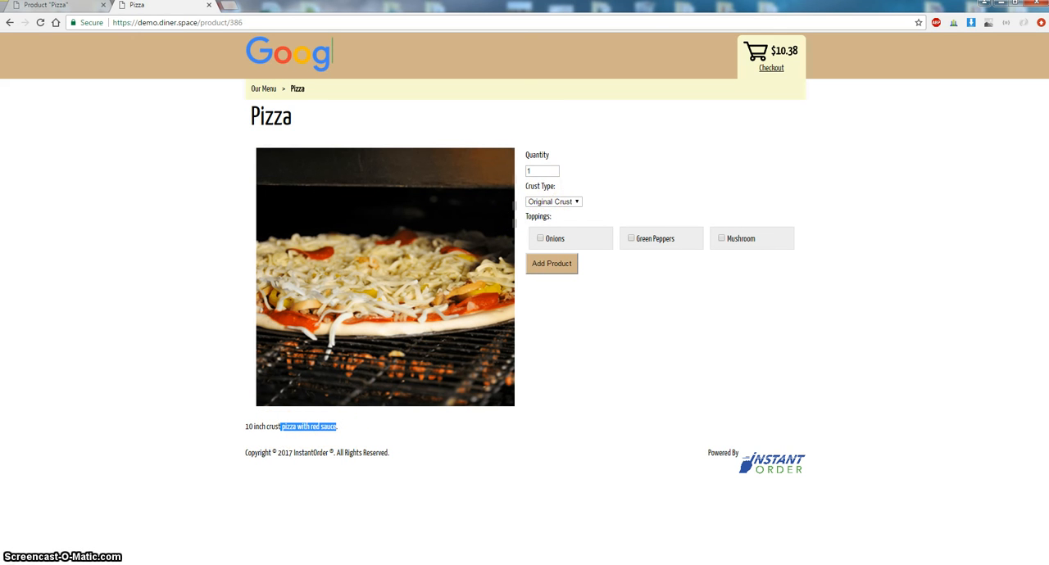
{"action": "left_click", "coordinate": [555, 192]}
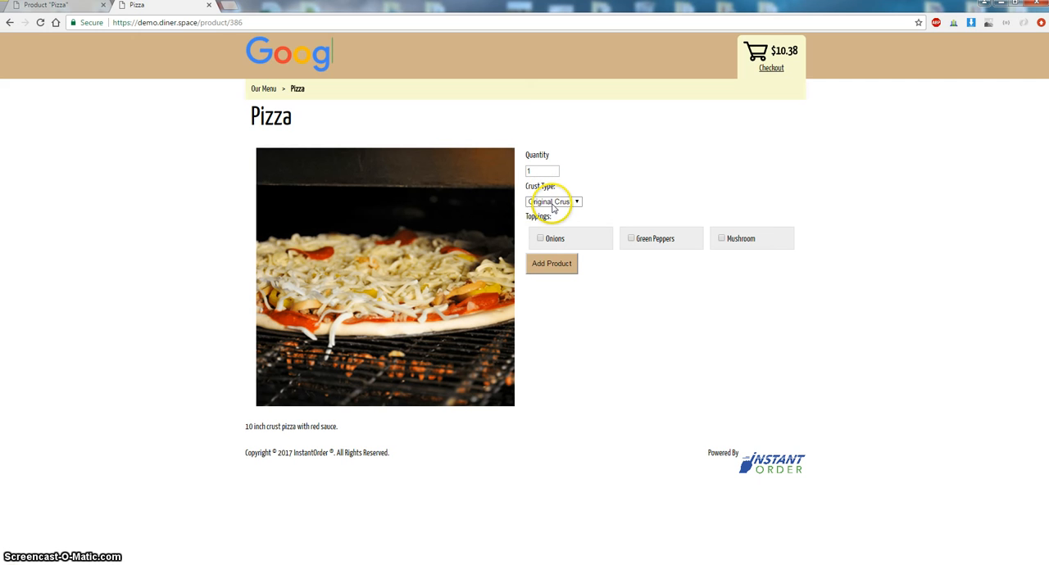
{"action": "left_click", "coordinate": [554, 203]}
{"action": "left_click", "coordinate": [555, 221]}
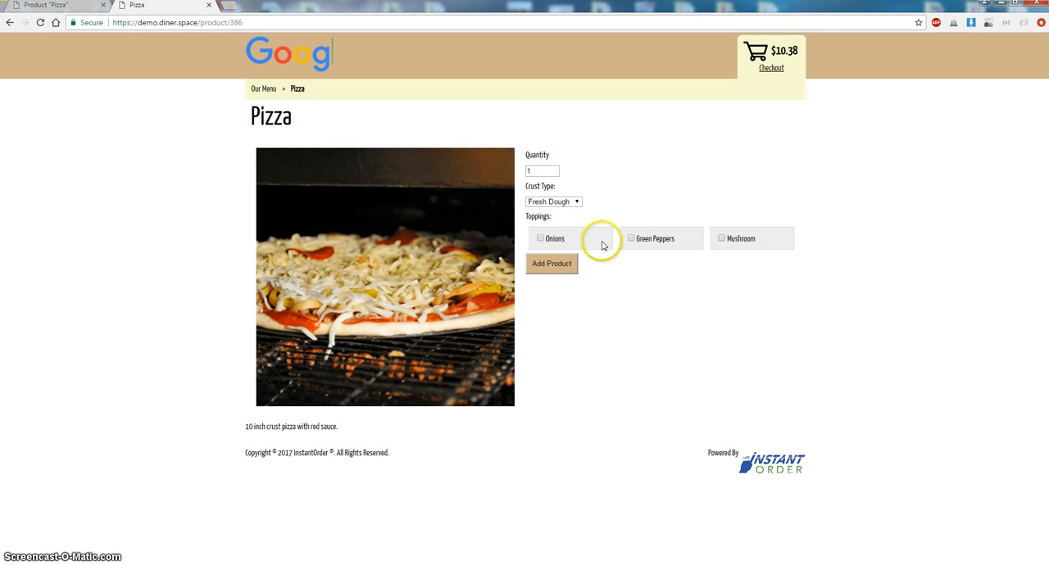
{"action": "left_click", "coordinate": [540, 238]}
{"action": "left_click", "coordinate": [631, 239]}
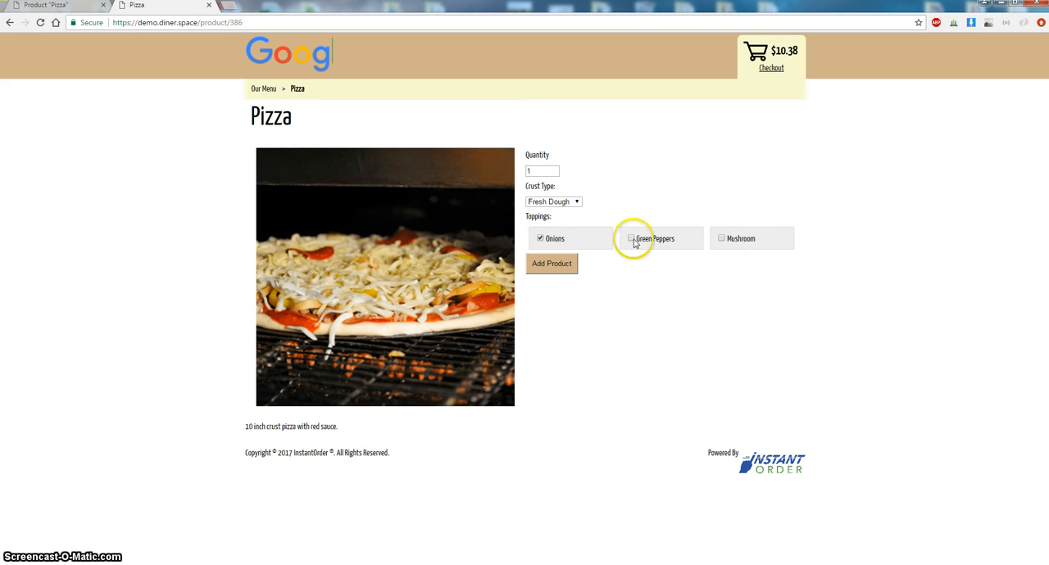
{"action": "left_click", "coordinate": [721, 239]}
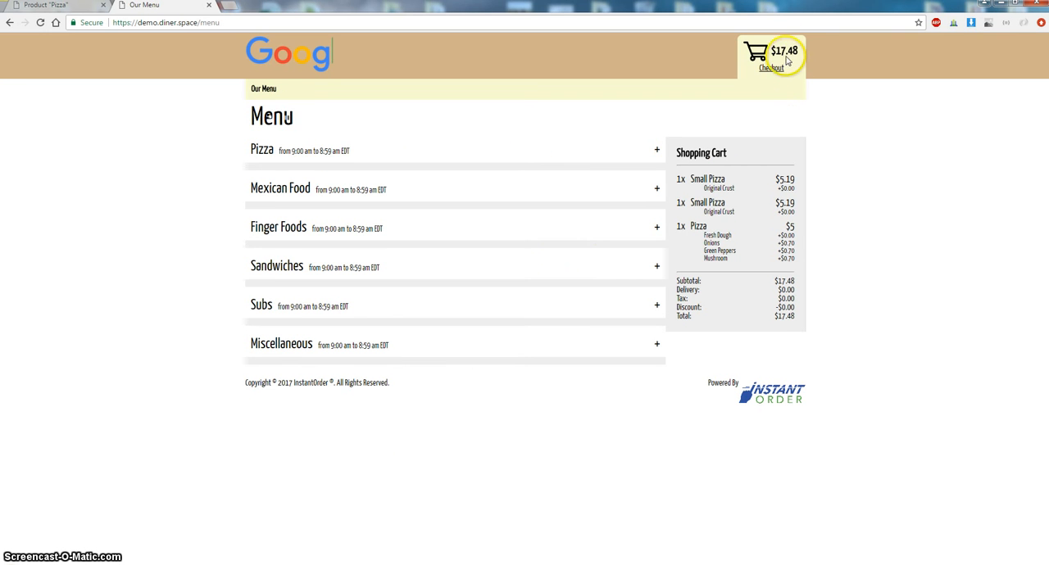
- Open the shopping cart and review the Pizza item's crust and topping charges
{"action": "left_click", "coordinate": [777, 68]}
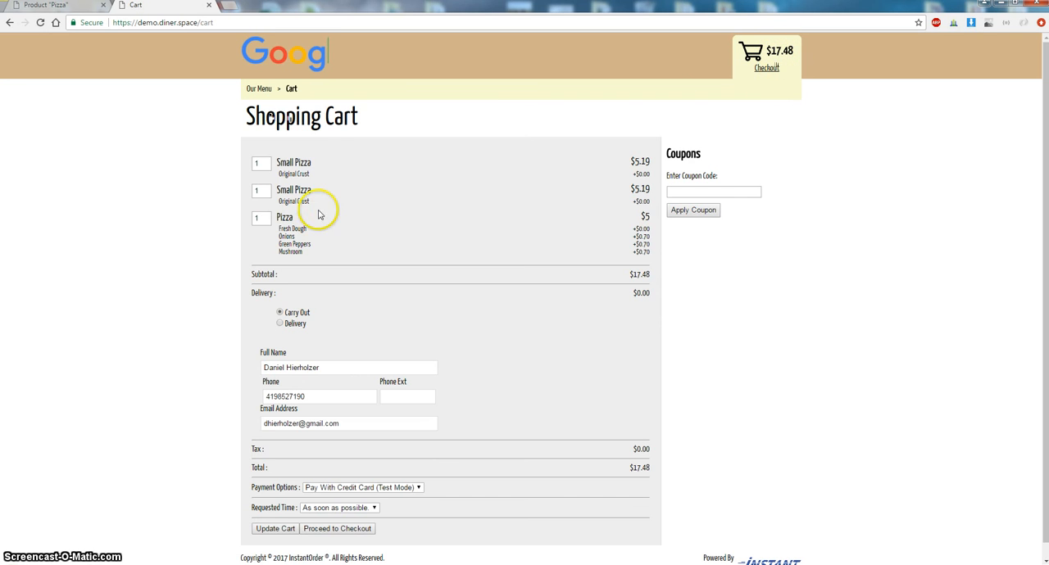
{"action": "left_click_drag", "start_coordinate": [298, 237], "coordinate": [326, 253]}
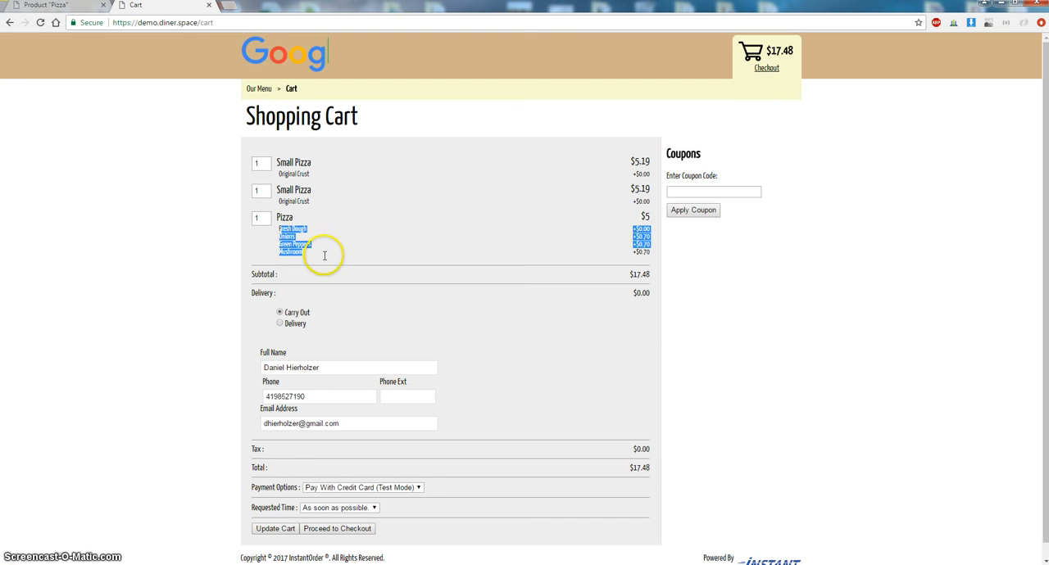
{"action": "left_click", "coordinate": [404, 122]}
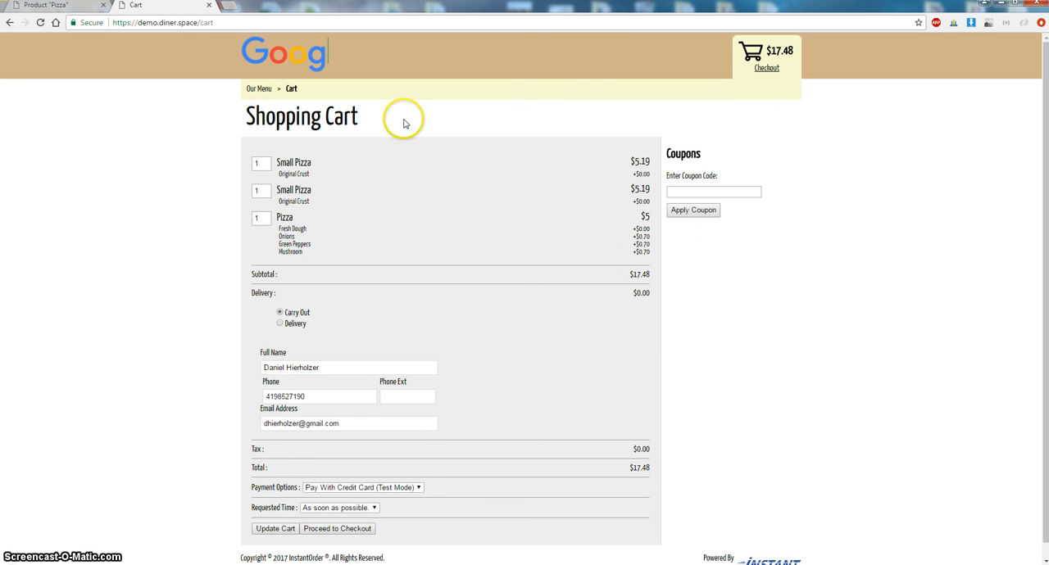
- Leave the cart for the storefront menu, then return to the admin product list and look through the listed products
{"action": "left_click", "coordinate": [259, 89]}
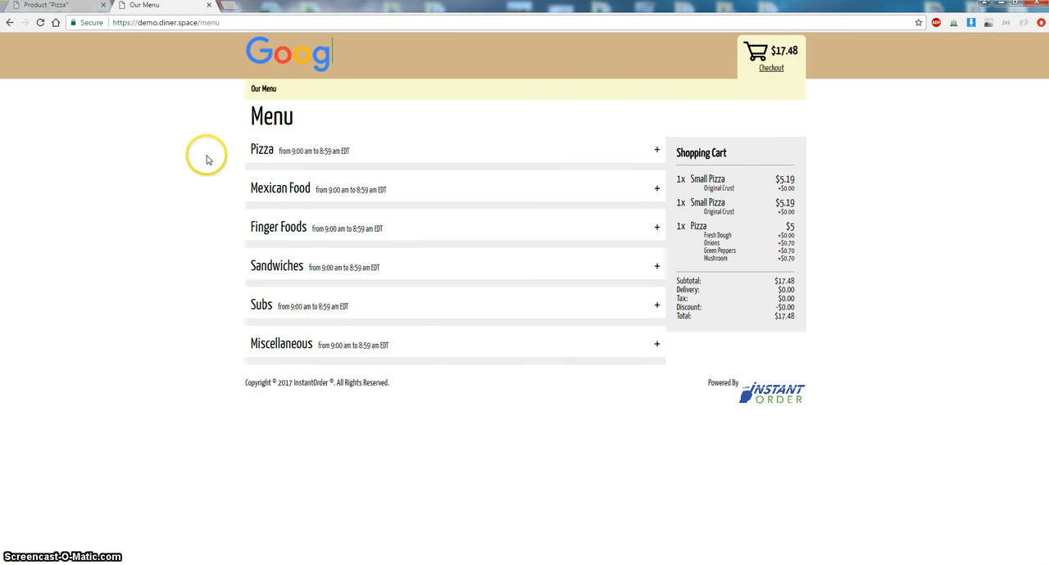
{"action": "left_click", "coordinate": [63, 9]}
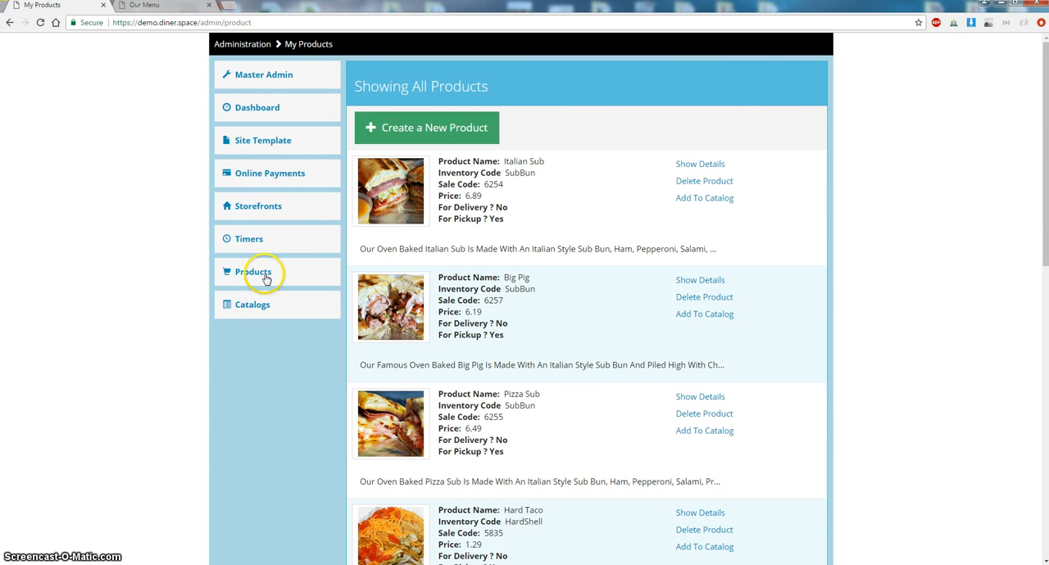
{"action": "scroll", "coordinate": [467, 199], "scroll_direction": "down", "scroll_amount": 5}
{"action": "scroll", "coordinate": [470, 205], "scroll_direction": "down", "scroll_amount": 5}
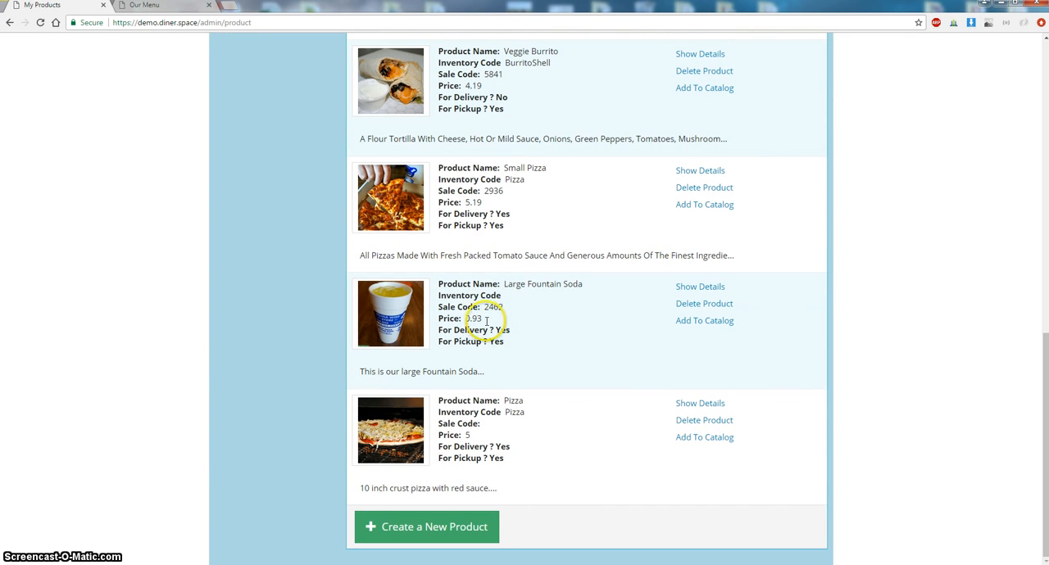
{"action": "double_click", "coordinate": [465, 319]}
{"action": "left_click", "coordinate": [592, 284]}
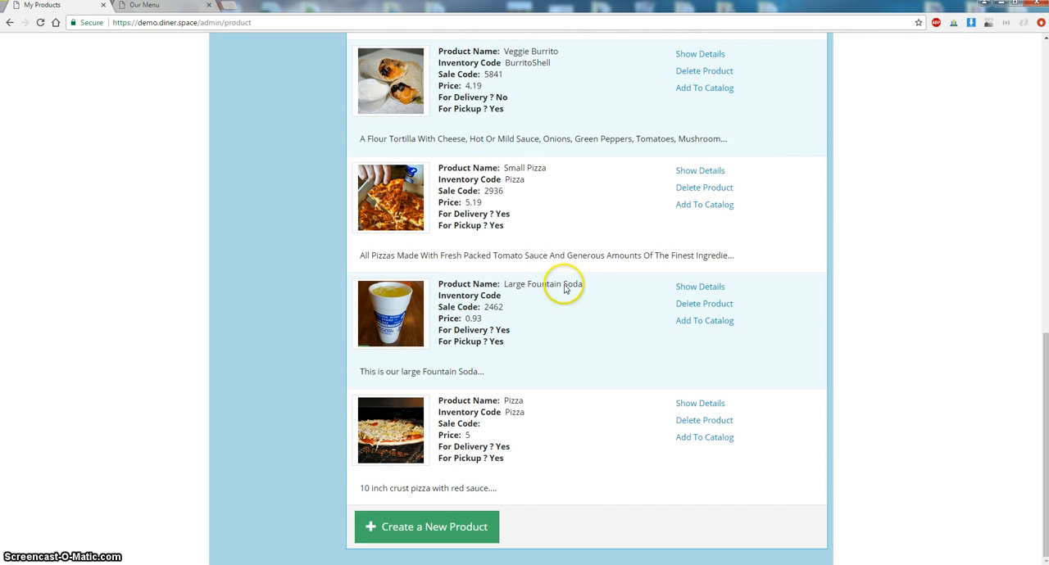
{"action": "triple_click", "coordinate": [501, 284]}
{"action": "scroll", "coordinate": [483, 287], "scroll_direction": "up", "scroll_amount": 7}
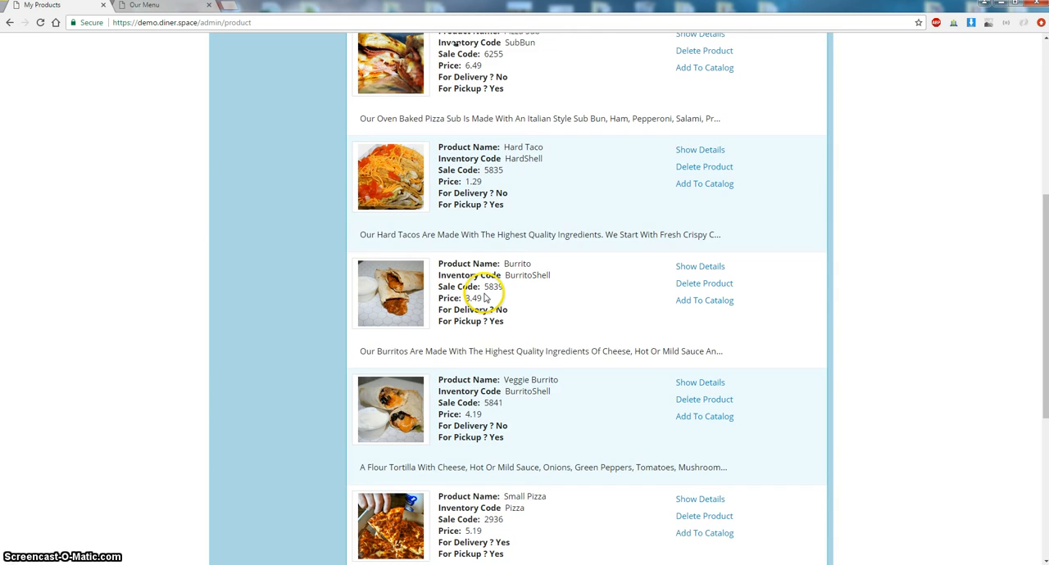
{"action": "scroll", "coordinate": [484, 287], "scroll_direction": "up", "scroll_amount": 2}
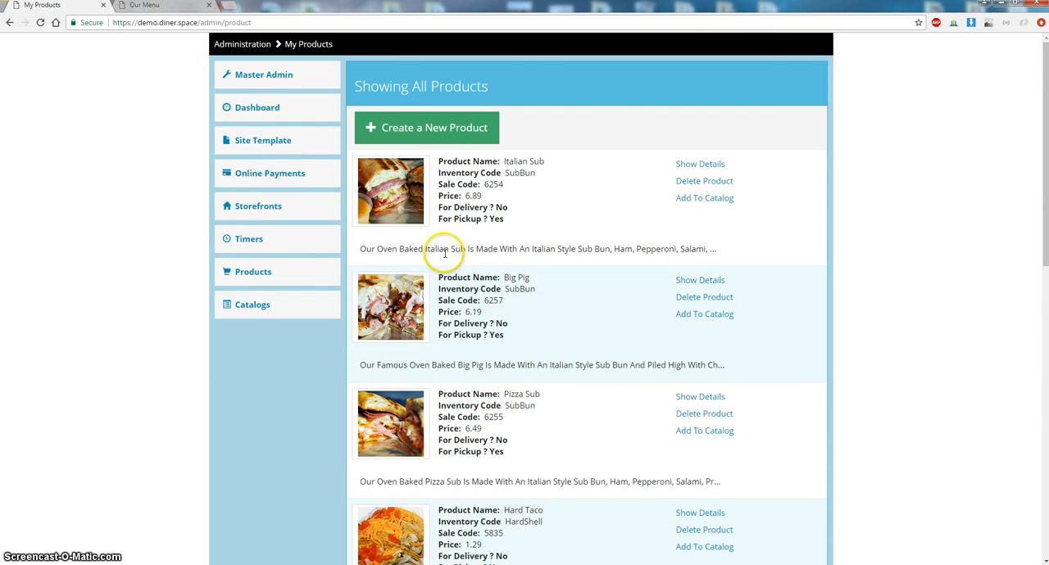